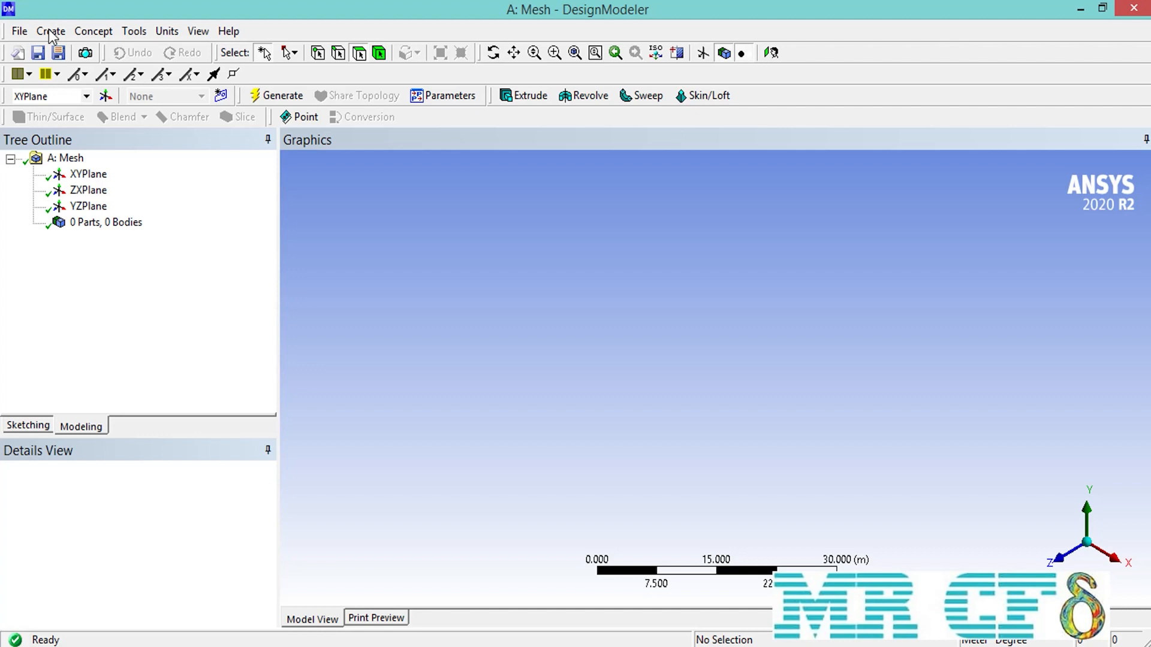
Generate a cylinder primitive on the XY plane with an axis Z component of 5 m.
{"action": "left_click", "coordinate": [51, 32]}
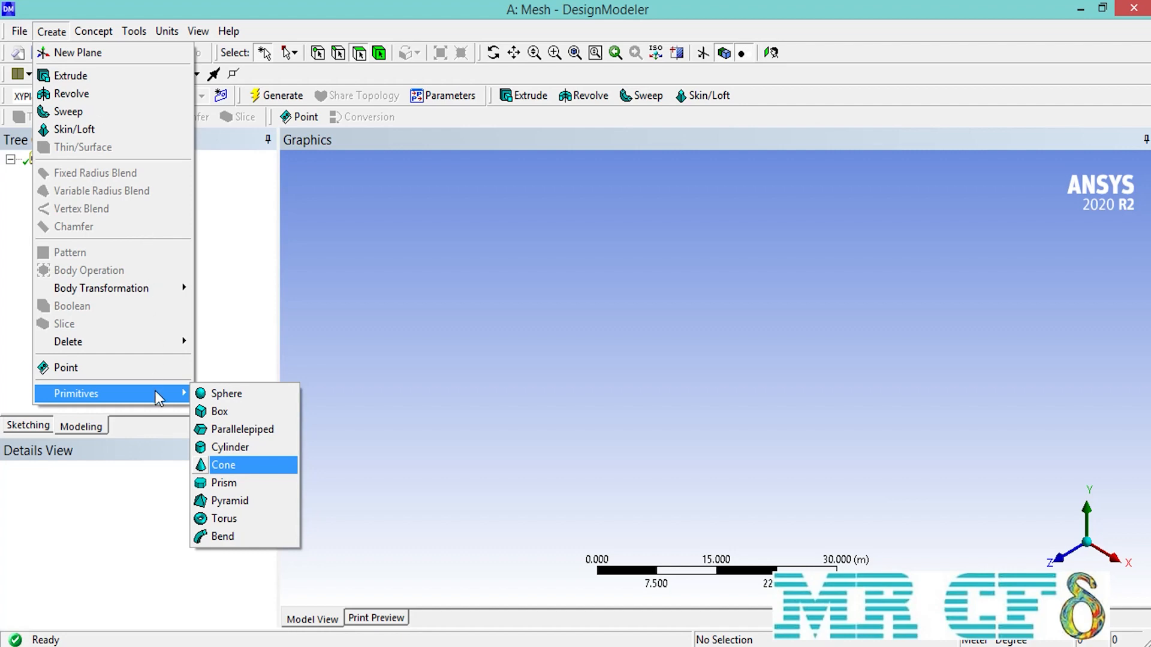
{"action": "left_click", "coordinate": [260, 449]}
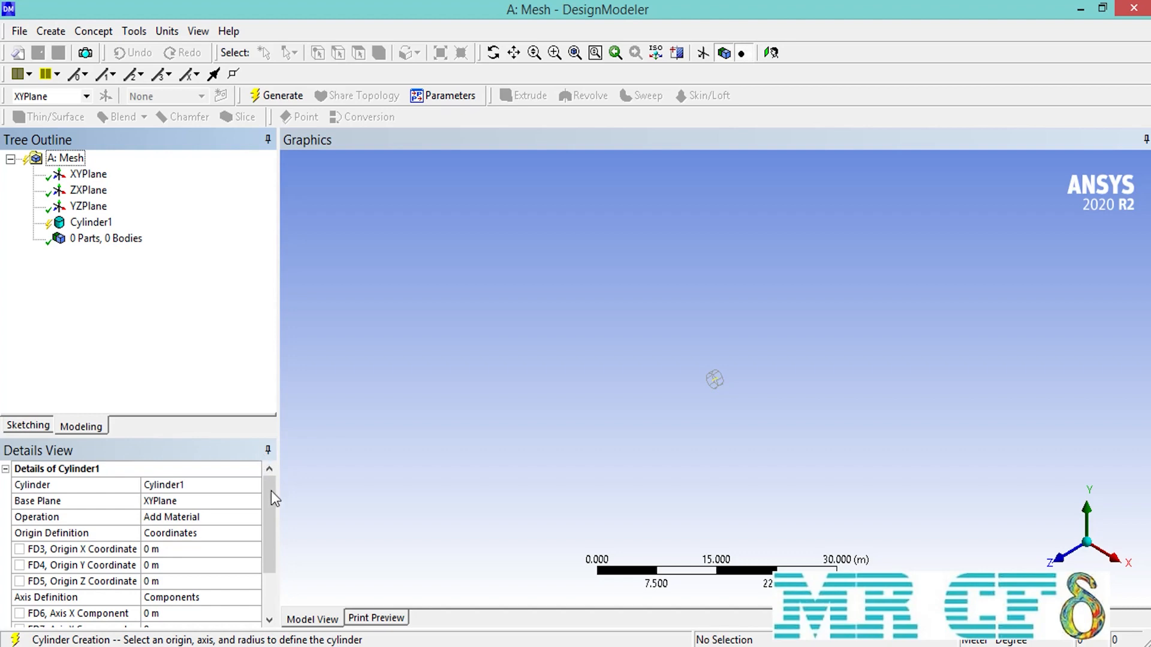
{"action": "scroll", "coordinate": [271, 491], "scroll_direction": "down", "scroll_amount": 2}
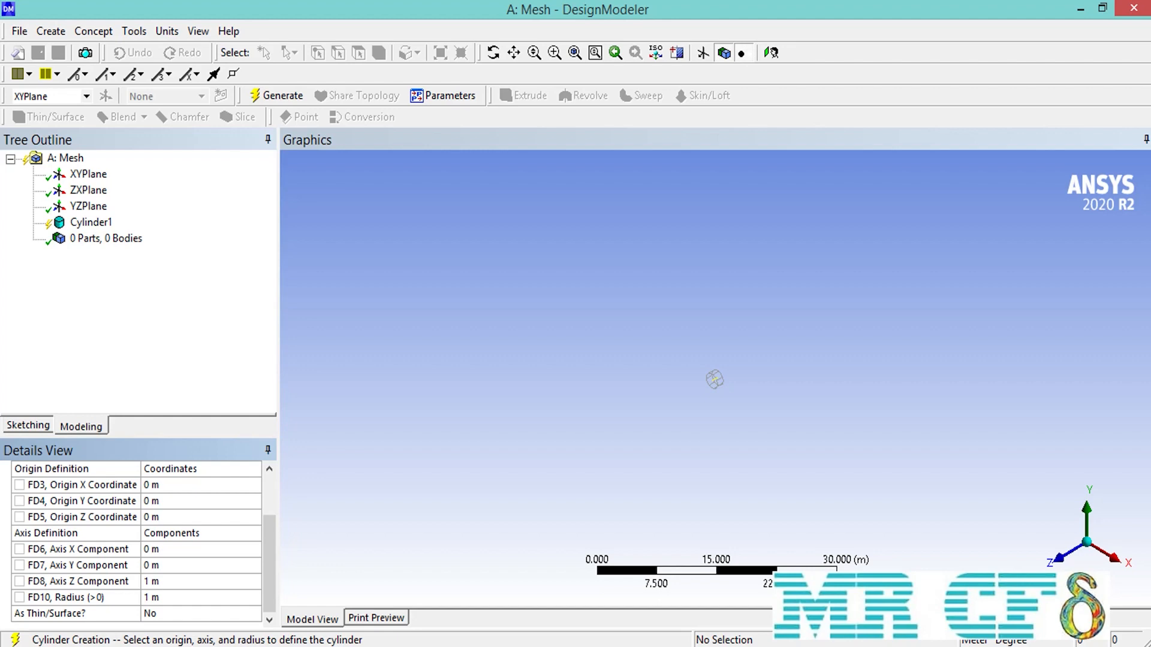
{"action": "left_click", "coordinate": [190, 578]}
{"action": "type", "text": "5"}
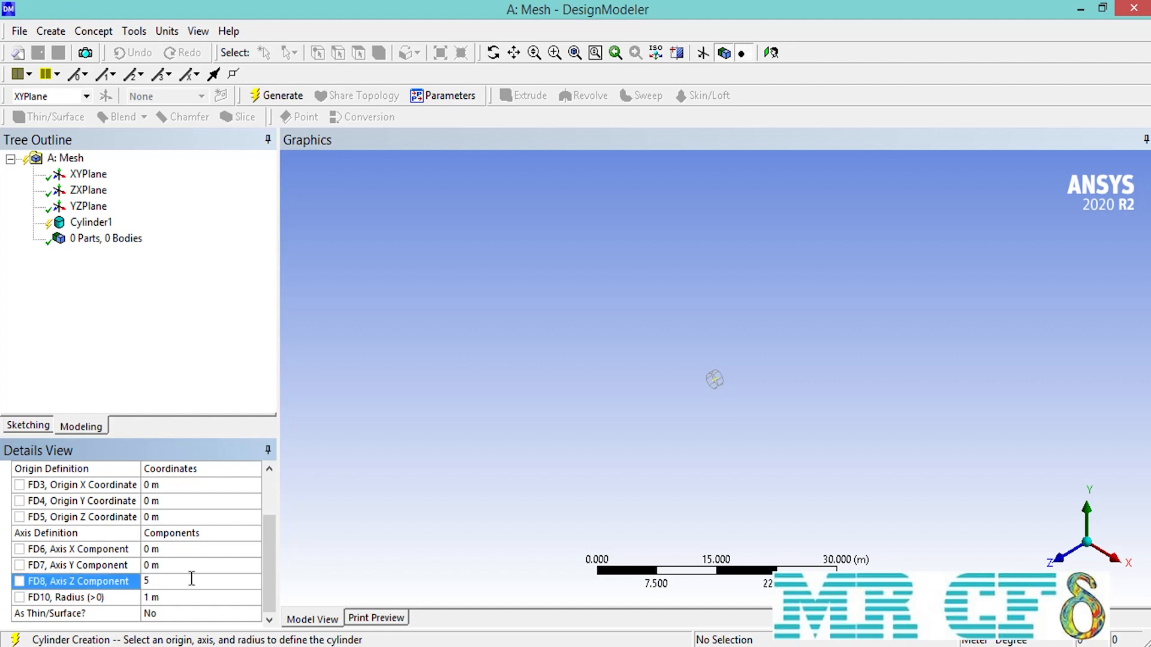
{"action": "left_click", "coordinate": [261, 99]}
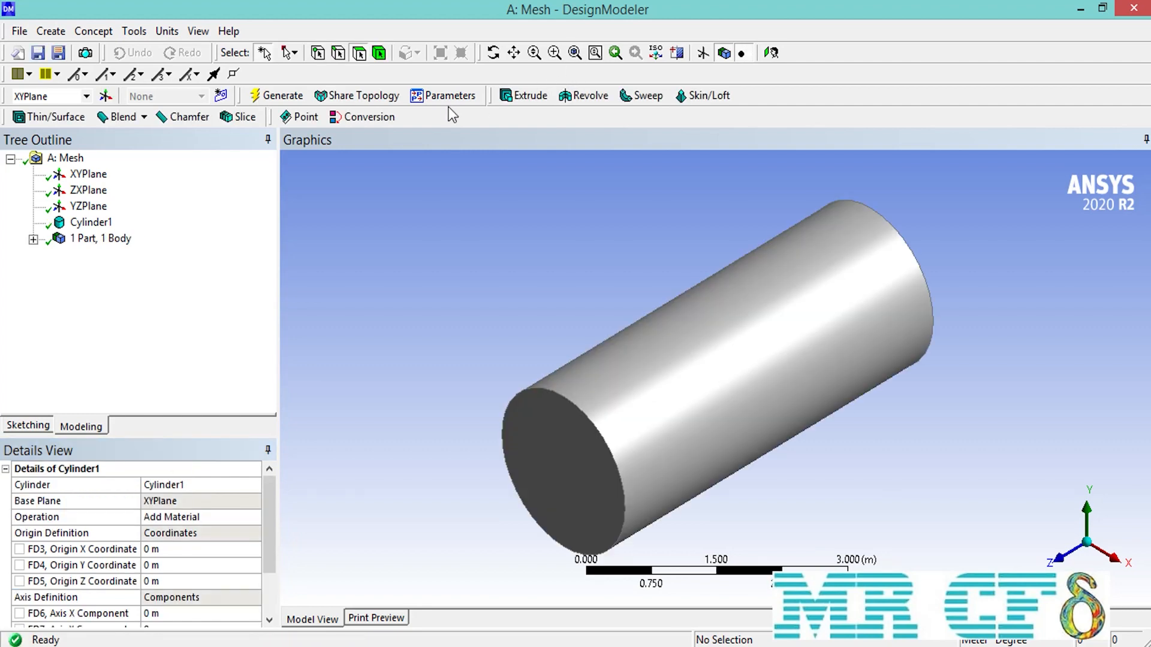
Switch to the Meshing application and insert a mesh method on the cylinder body, set to MultiZone.
{"action": "left_click", "coordinate": [1135, 11]}
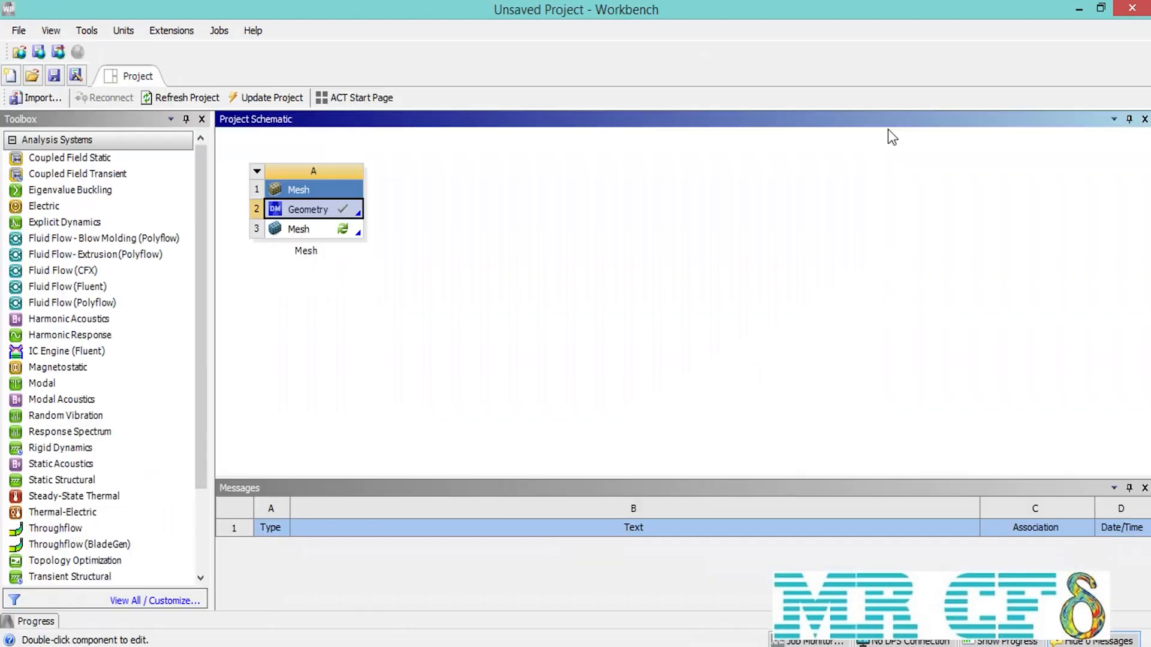
{"action": "double_click", "coordinate": [298, 229]}
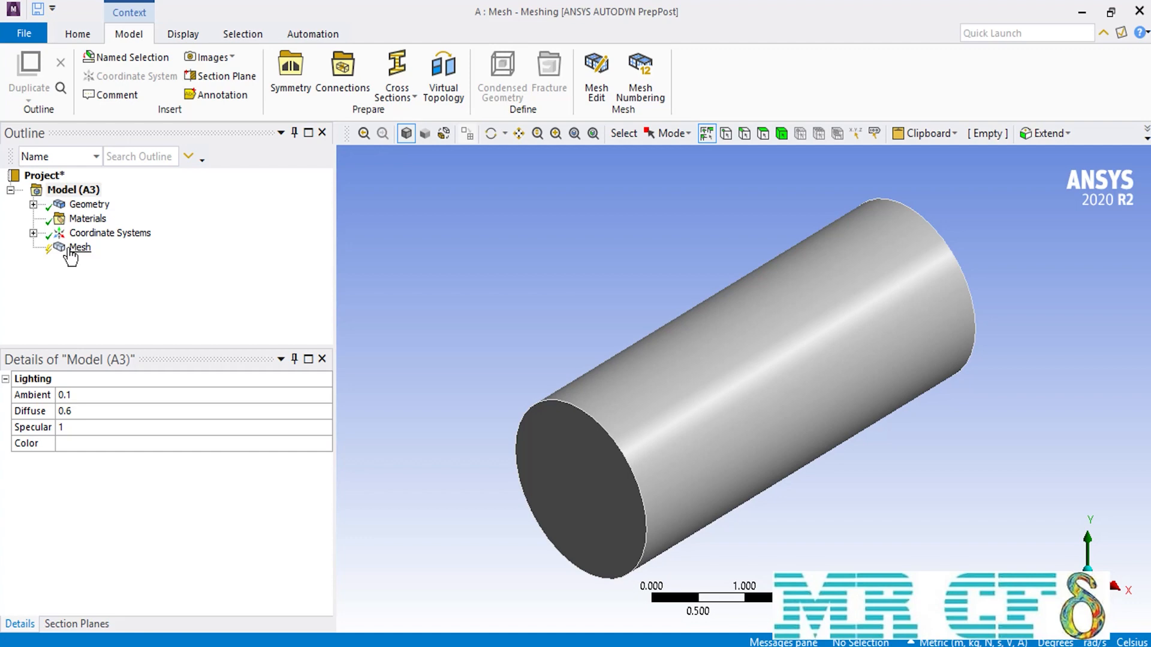
{"action": "right_click", "coordinate": [69, 249]}
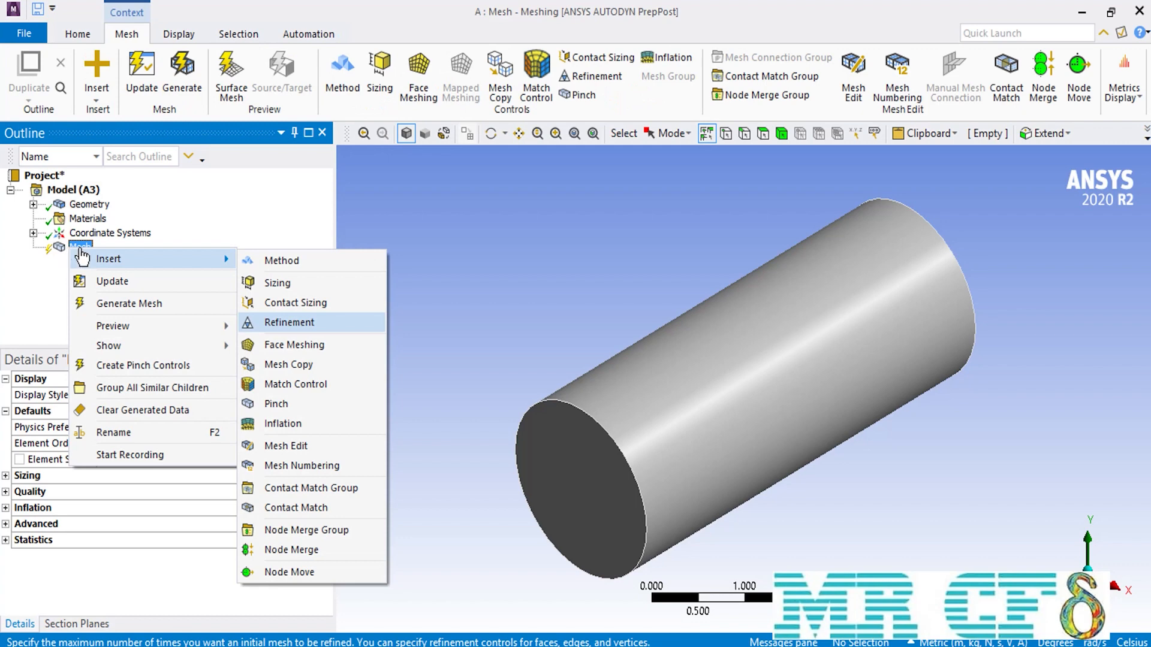
{"action": "left_click", "coordinate": [308, 254]}
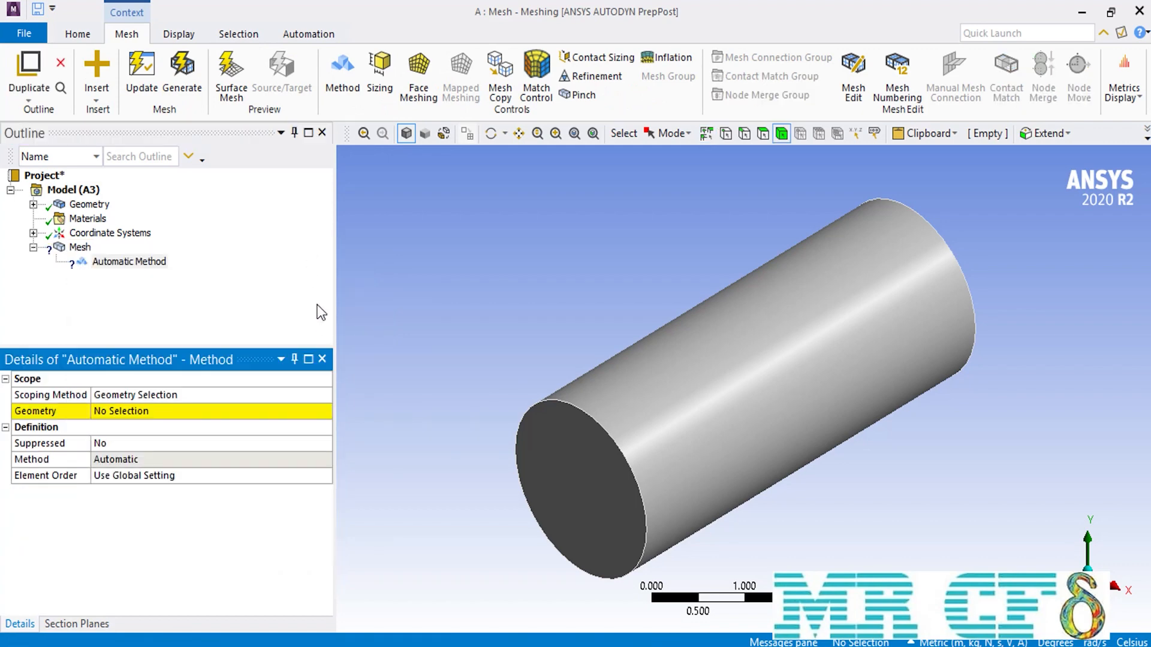
{"action": "left_click", "coordinate": [602, 466]}
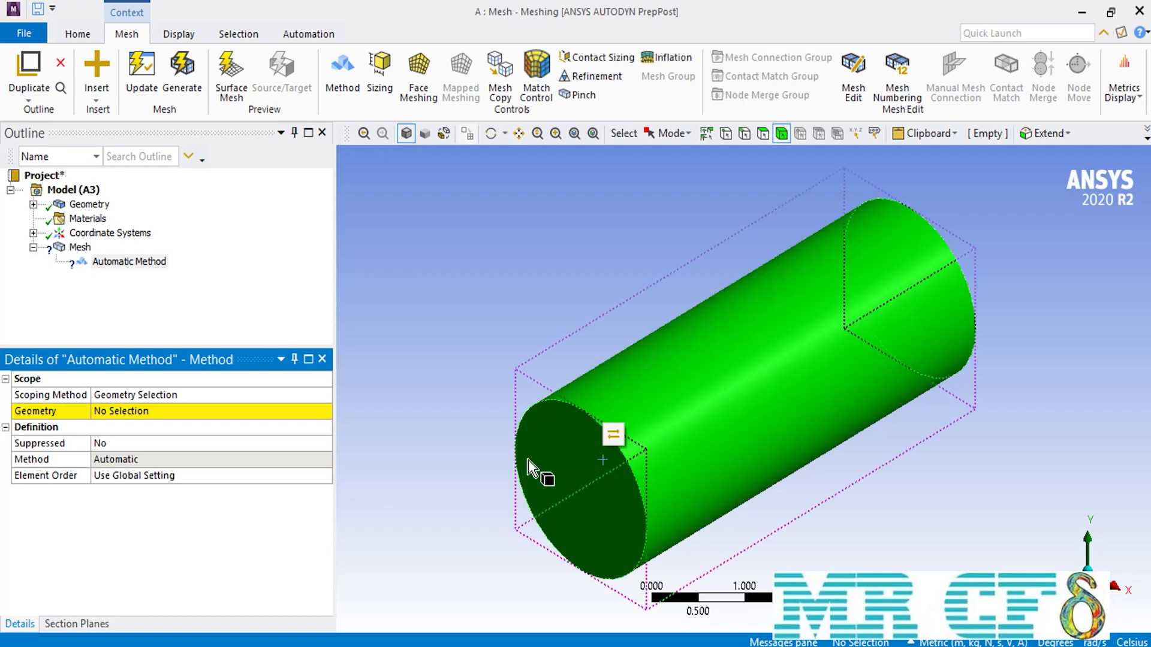
{"action": "left_click", "coordinate": [127, 412]}
{"action": "left_click", "coordinate": [127, 413]}
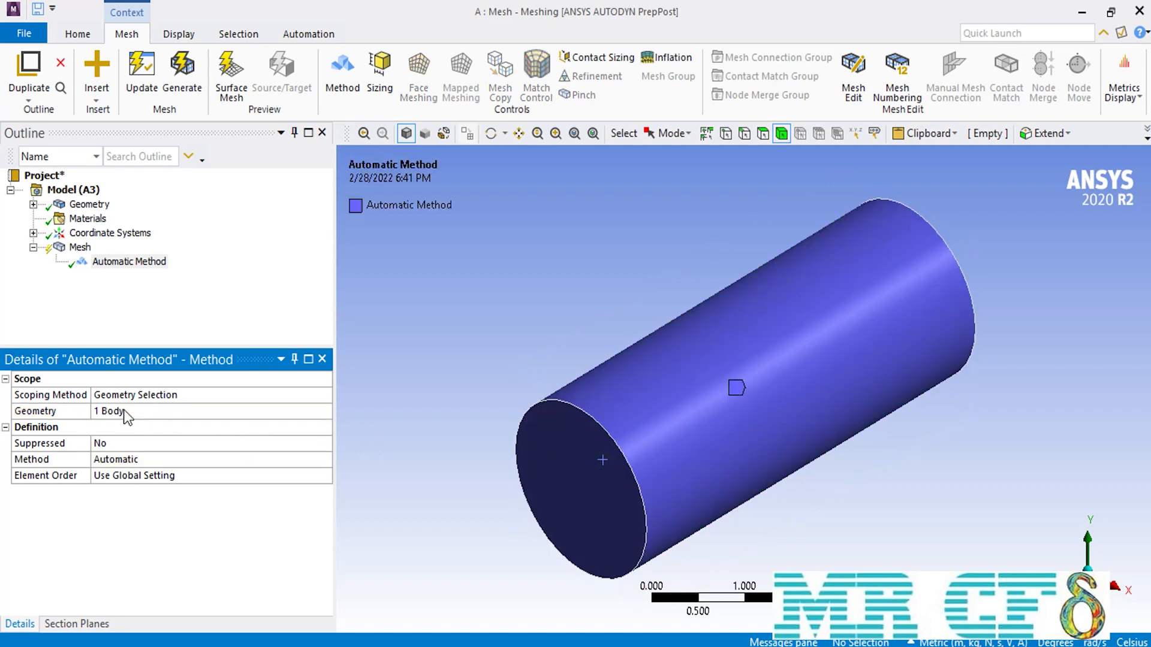
{"action": "left_click", "coordinate": [327, 466]}
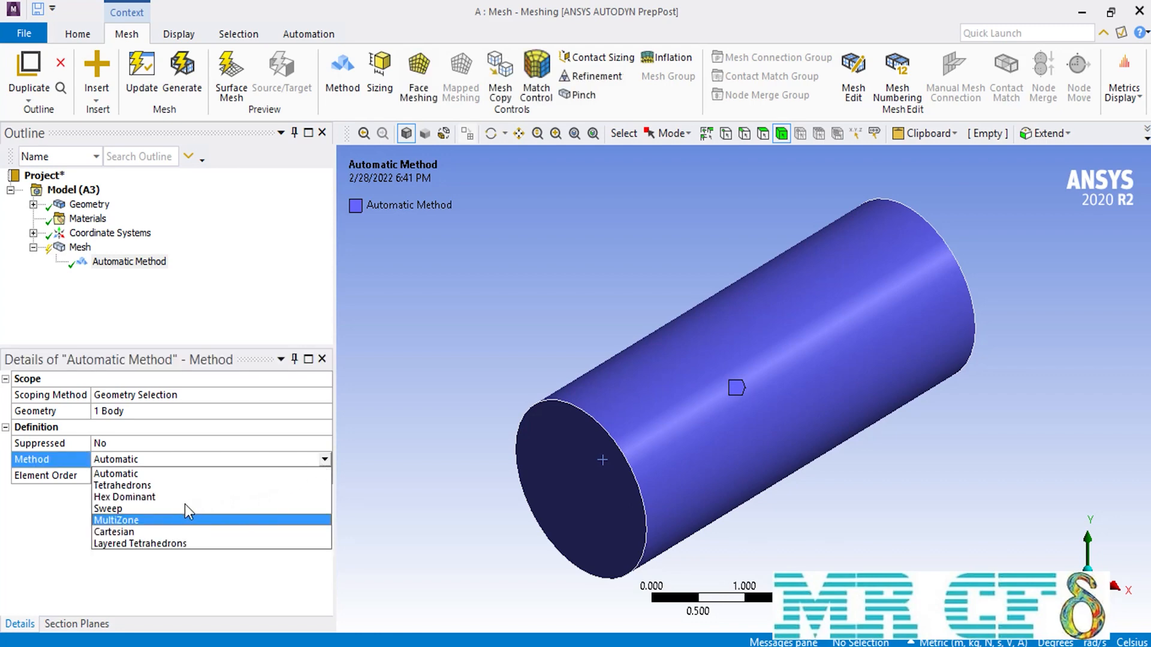
{"action": "left_click", "coordinate": [143, 520]}
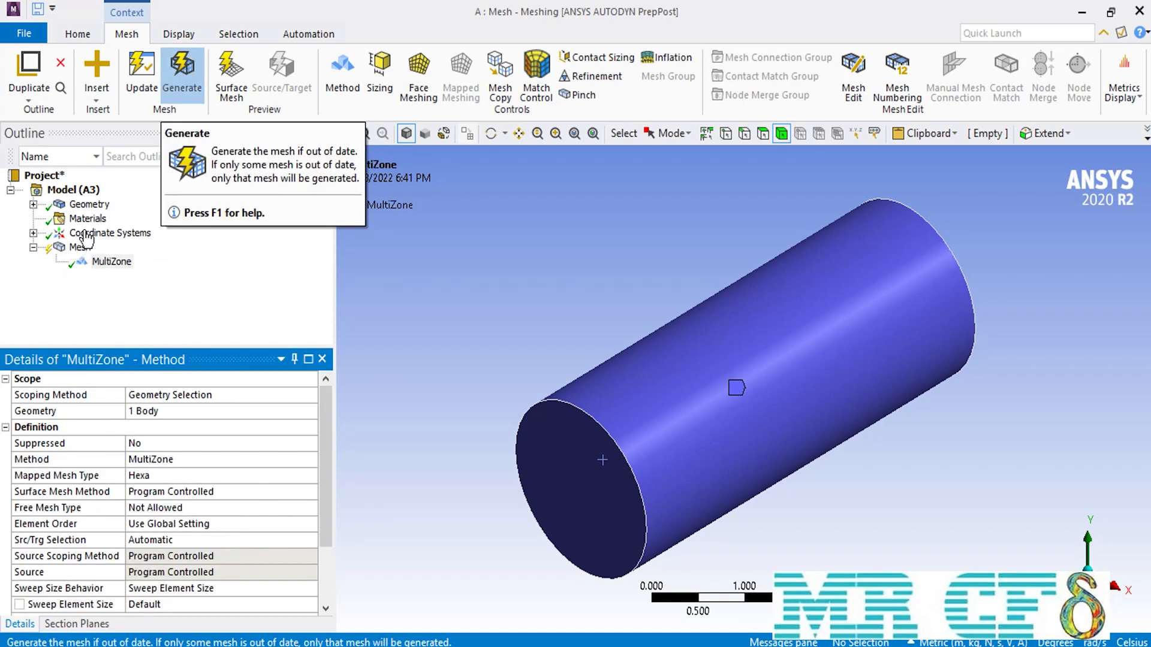
Generate the MultiZone mesh and examine the element pattern on the cylinder's circular end face.
{"action": "left_click", "coordinate": [183, 95]}
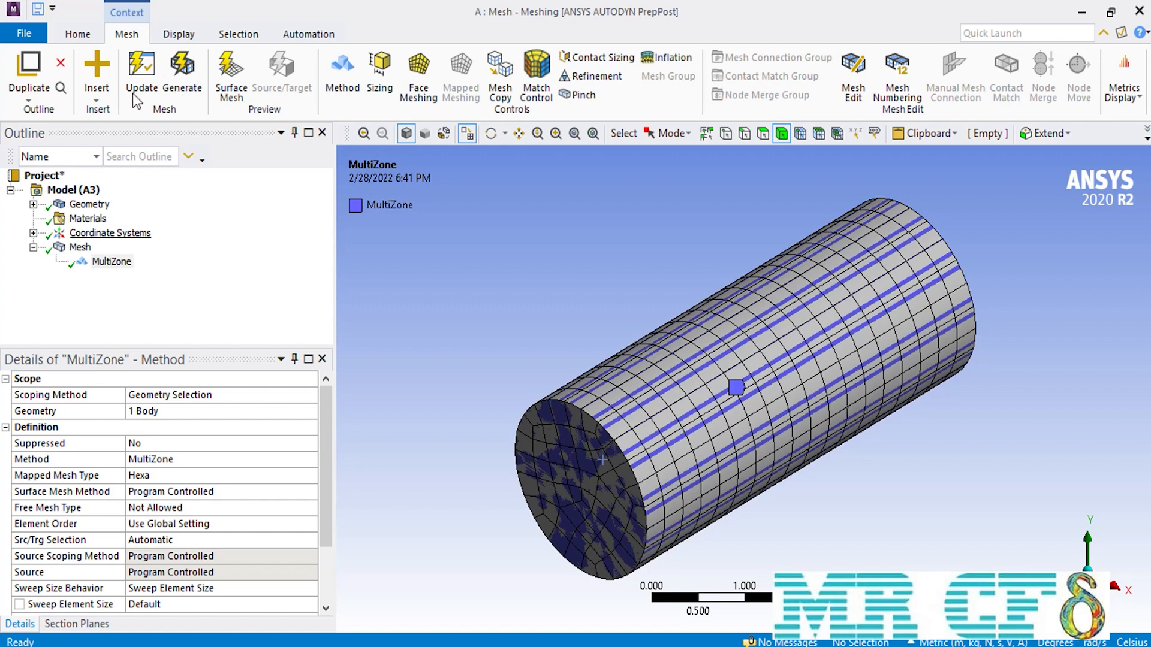
{"action": "left_click", "coordinate": [80, 247]}
{"action": "left_click", "coordinate": [492, 133]}
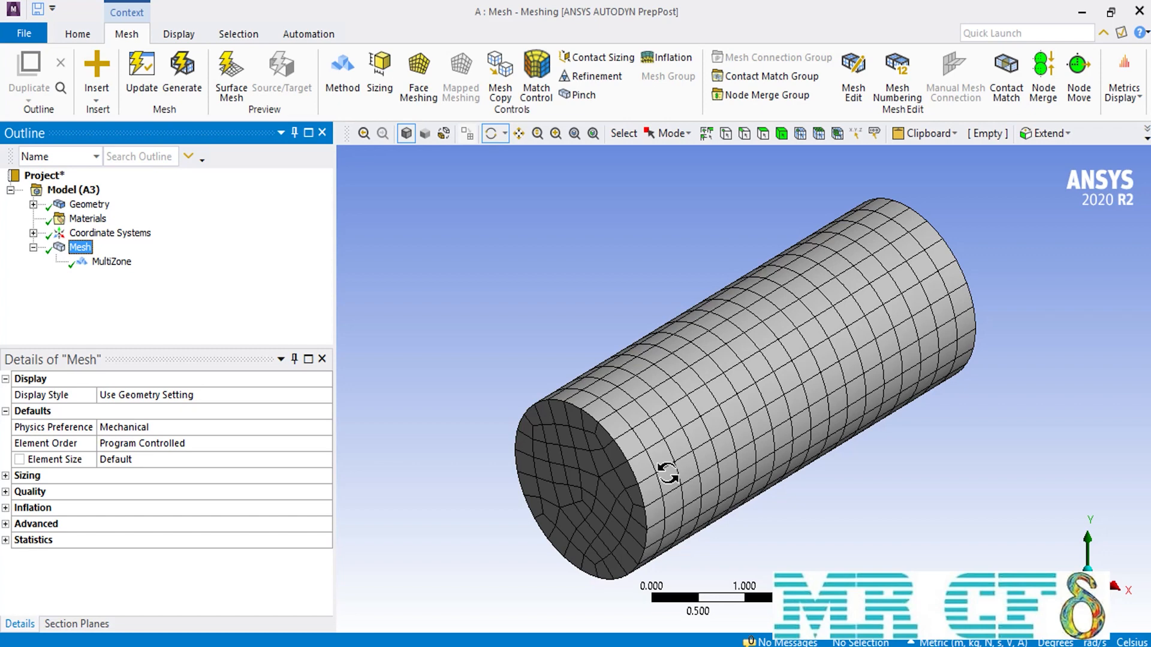
{"action": "left_click_drag", "start_coordinate": [668, 473], "coordinate": [673, 451]}
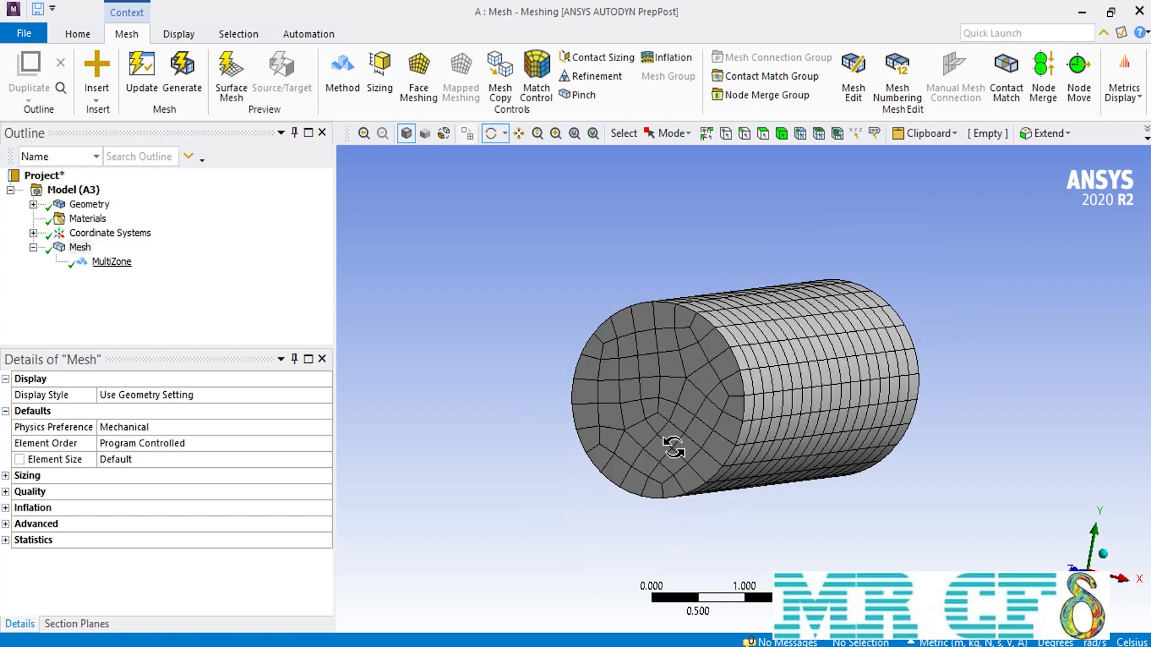
Suppress the MultiZone method.
{"action": "right_click", "coordinate": [102, 275]}
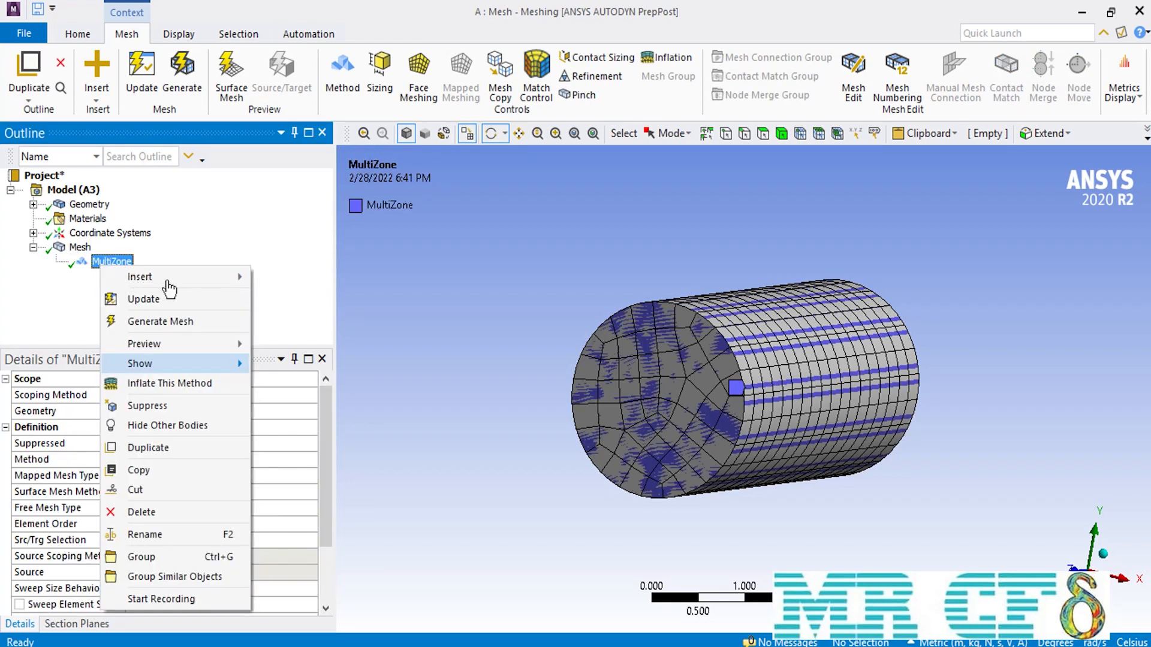
{"action": "left_click", "coordinate": [207, 405]}
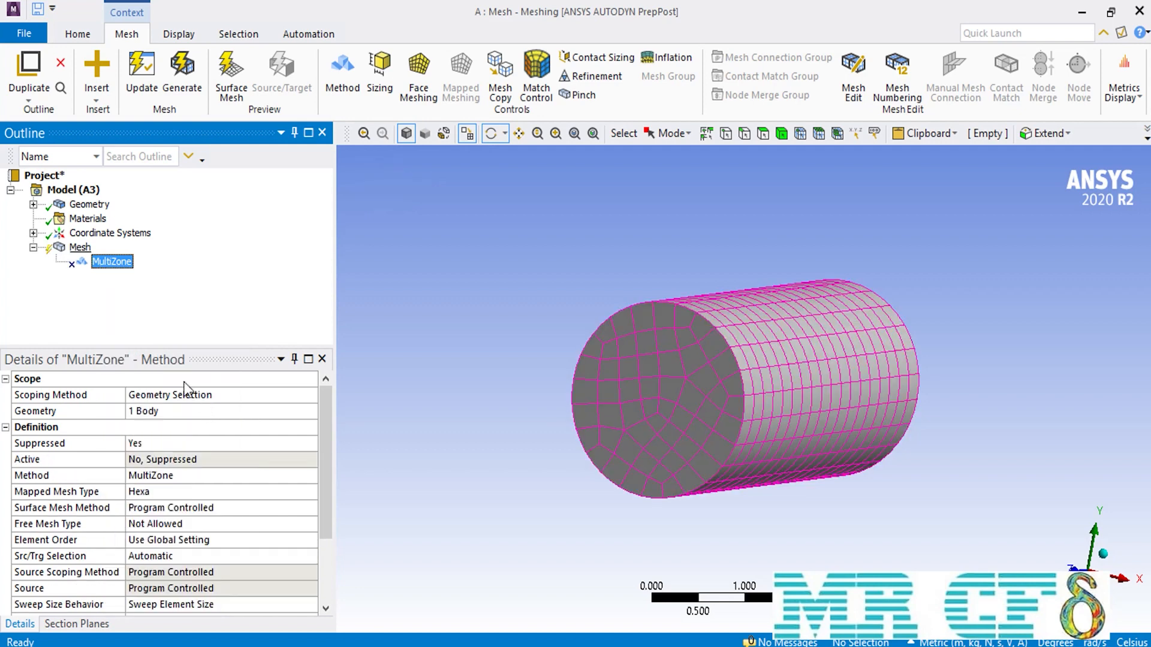
Add a mapped face meshing control on the cylinder's front circular face and regenerate the mesh.
{"action": "right_click", "coordinate": [79, 249]}
{"action": "mouse_move", "coordinate": [84, 264]}
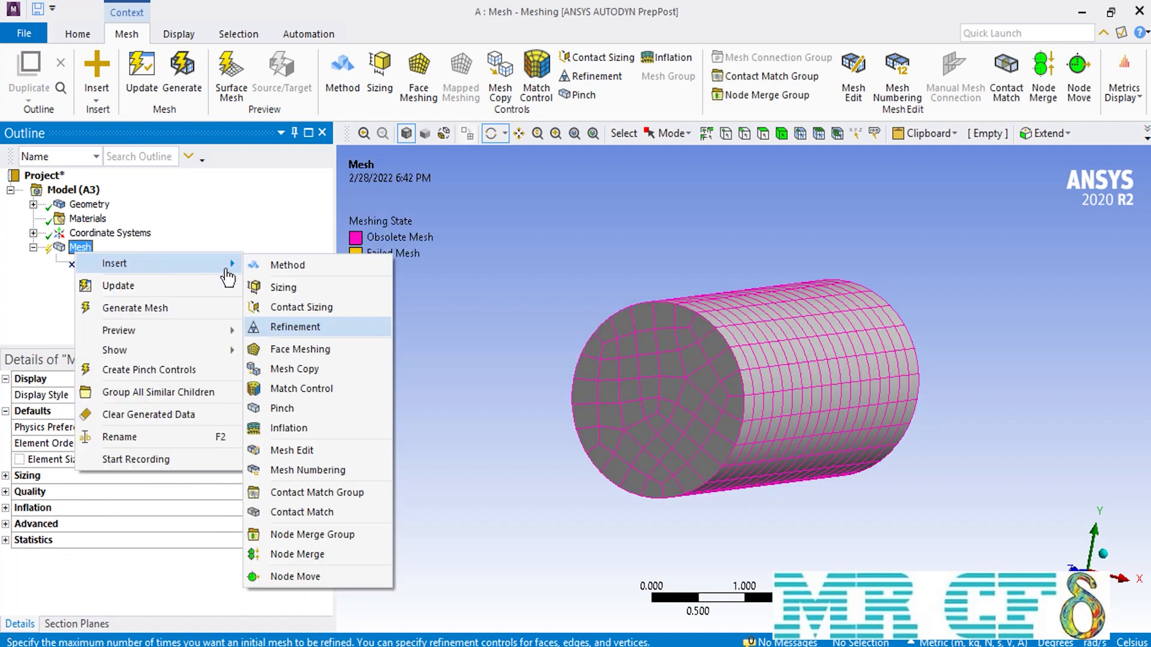
{"action": "left_click", "coordinate": [326, 353]}
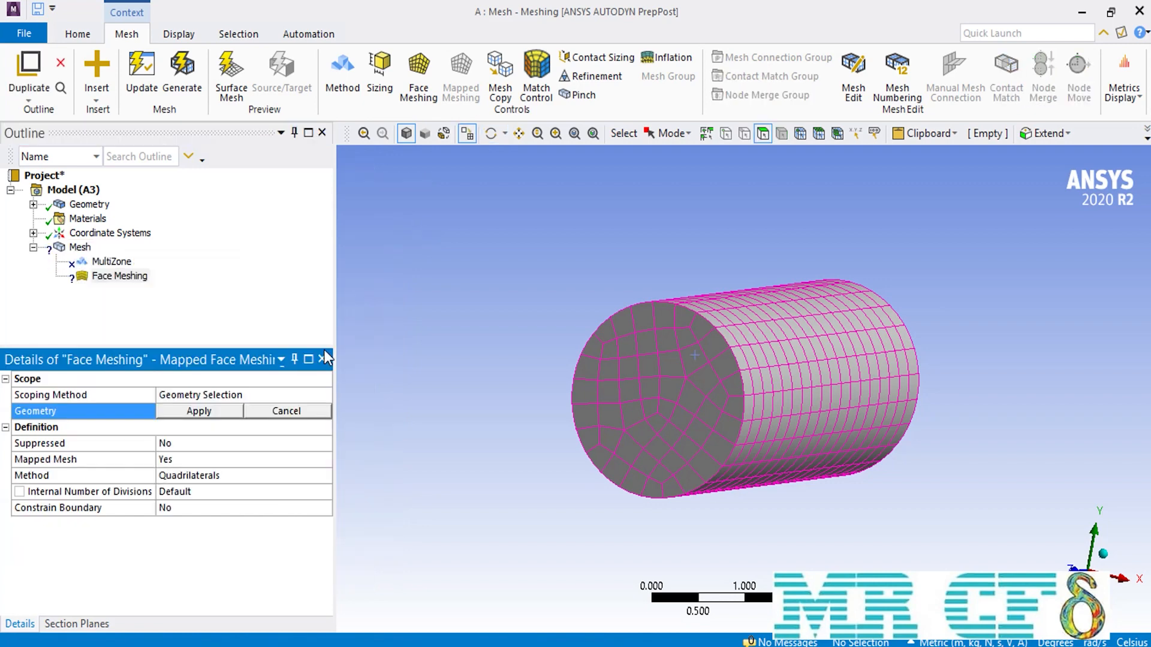
{"action": "left_click", "coordinate": [653, 411]}
{"action": "left_click", "coordinate": [199, 411]}
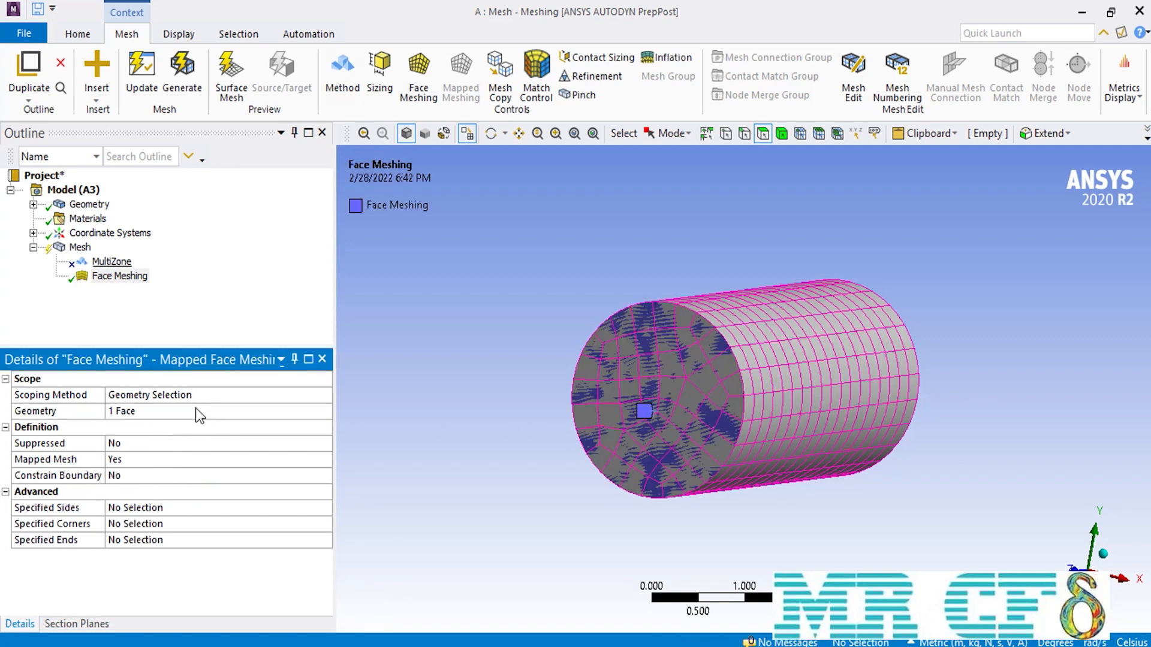
{"action": "right_click", "coordinate": [76, 253]}
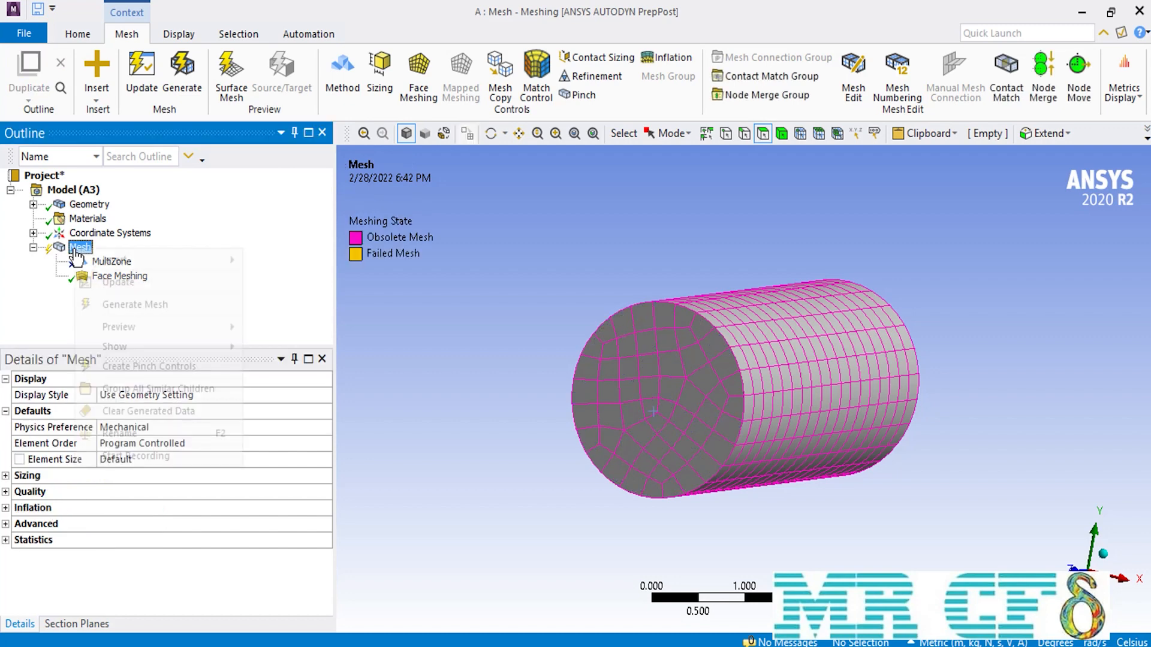
{"action": "left_click", "coordinate": [125, 298]}
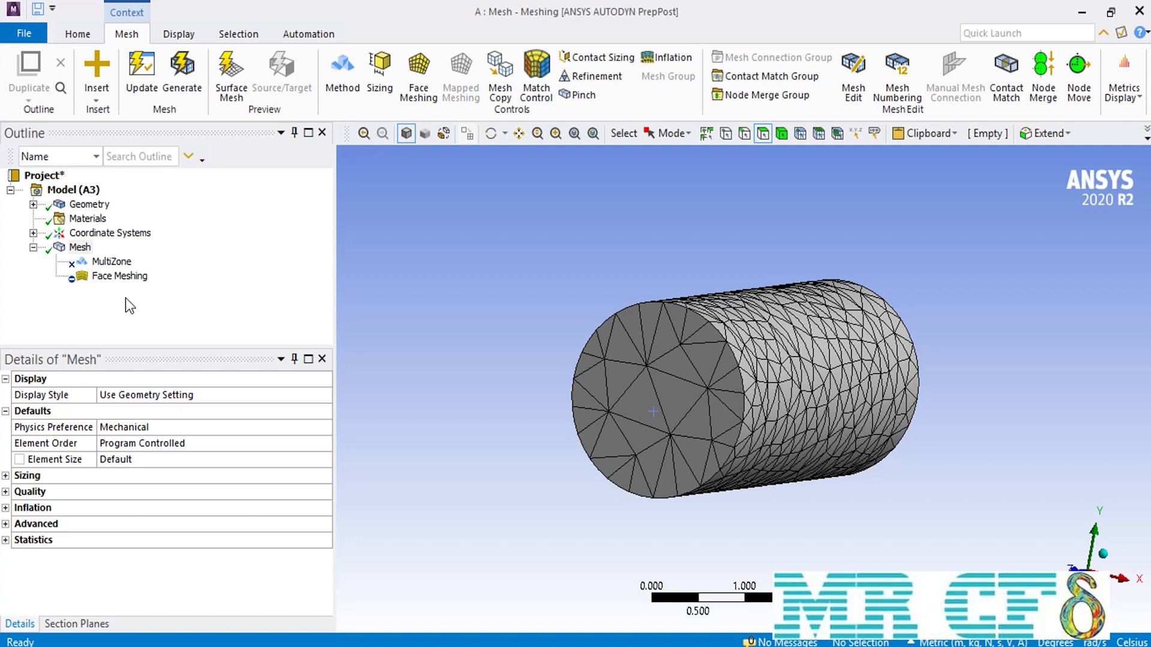
Insert a second mesh method on the cylinder body and set it to Sweep.
{"action": "right_click", "coordinate": [78, 252]}
{"action": "mouse_move", "coordinate": [84, 261]}
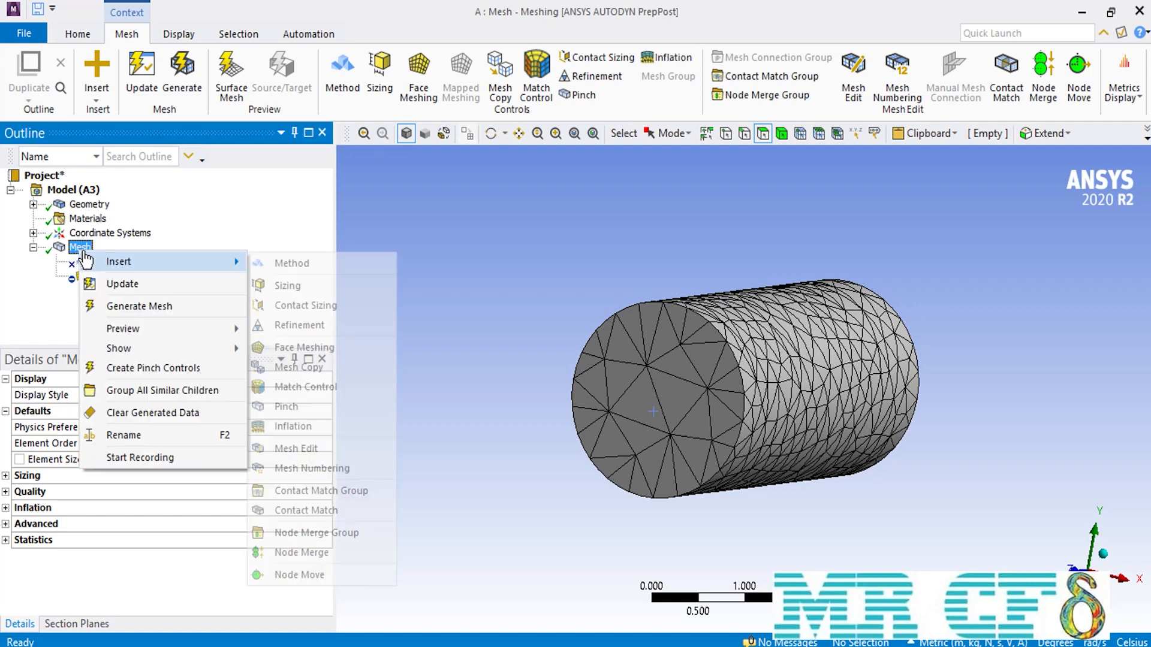
{"action": "left_click", "coordinate": [308, 265]}
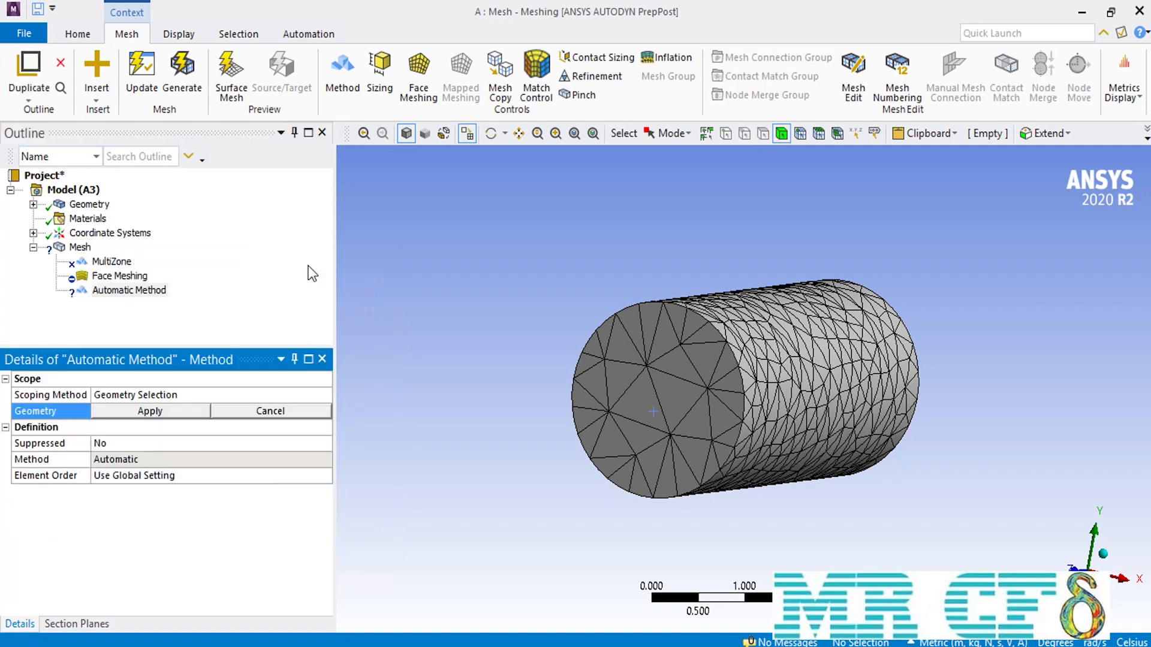
{"action": "left_click", "coordinate": [660, 385]}
{"action": "left_click", "coordinate": [150, 410]}
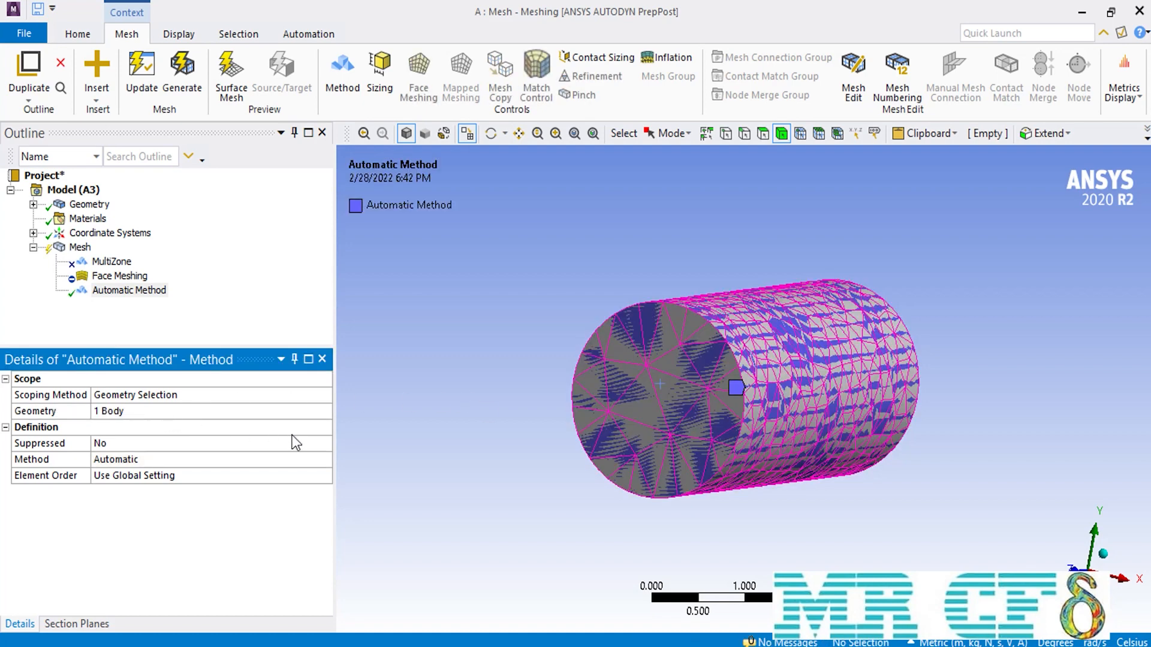
{"action": "left_click", "coordinate": [329, 458]}
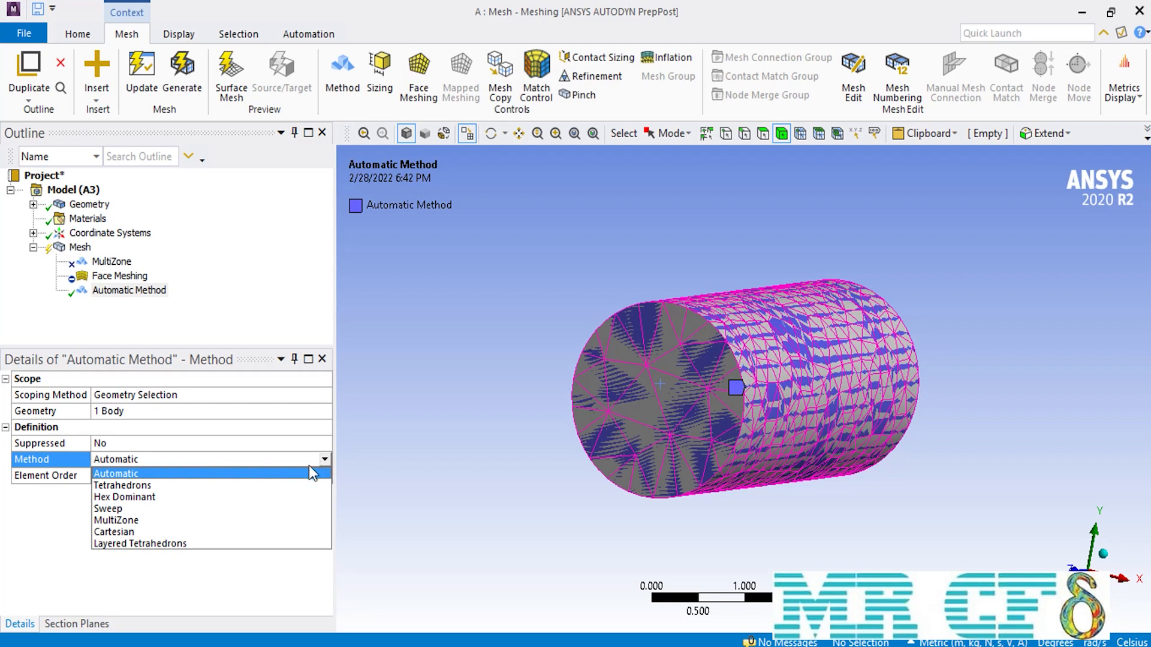
{"action": "left_click", "coordinate": [108, 509]}
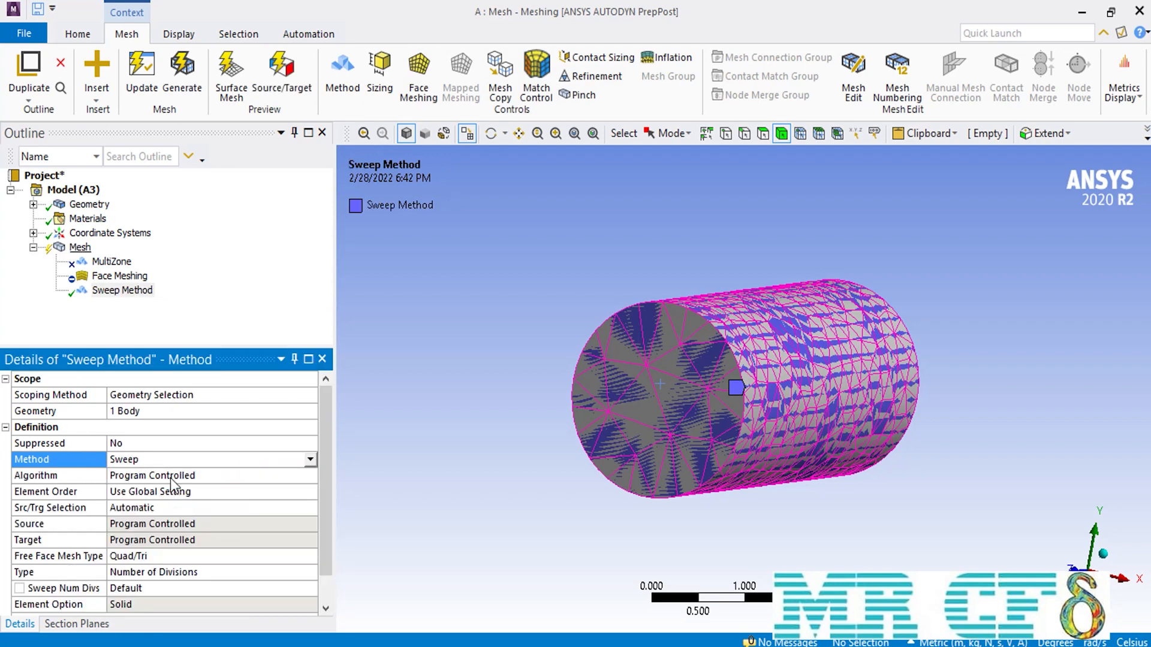
Try to generate the mesh with the face meshing and Sweep controls active.
{"action": "left_click", "coordinate": [83, 252]}
{"action": "right_click", "coordinate": [83, 252]}
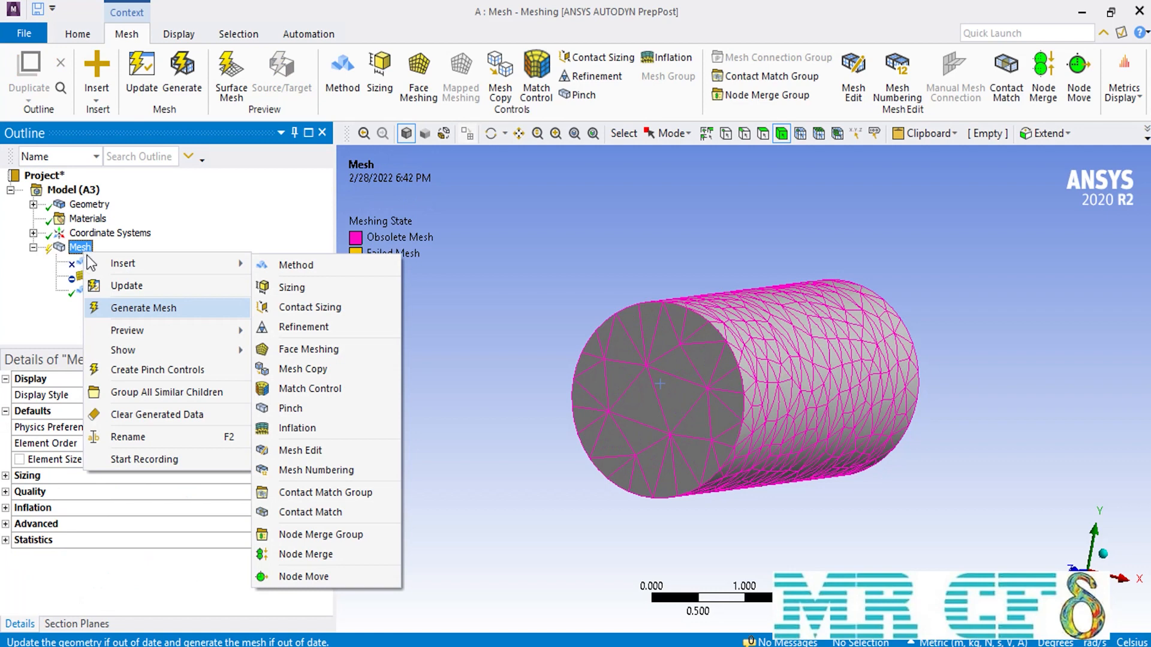
{"action": "left_click", "coordinate": [145, 301]}
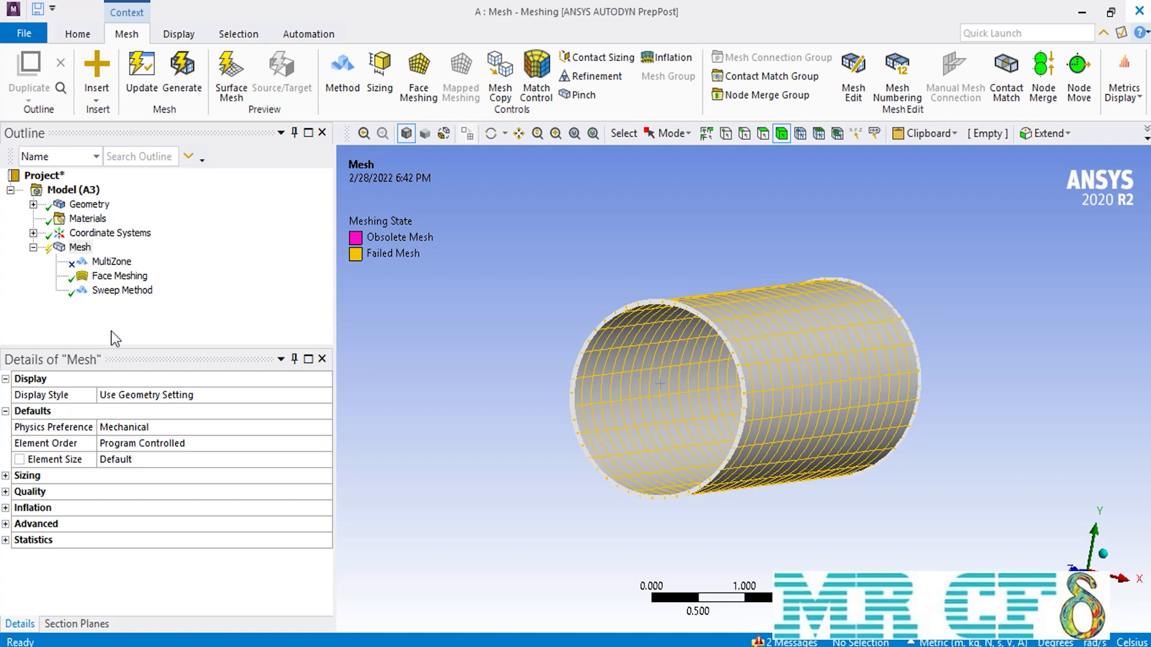
Switch back to DesignModeler with the cylinder geometry and create a new sketch on the XY plane.
{"action": "left_click", "coordinate": [1145, 17]}
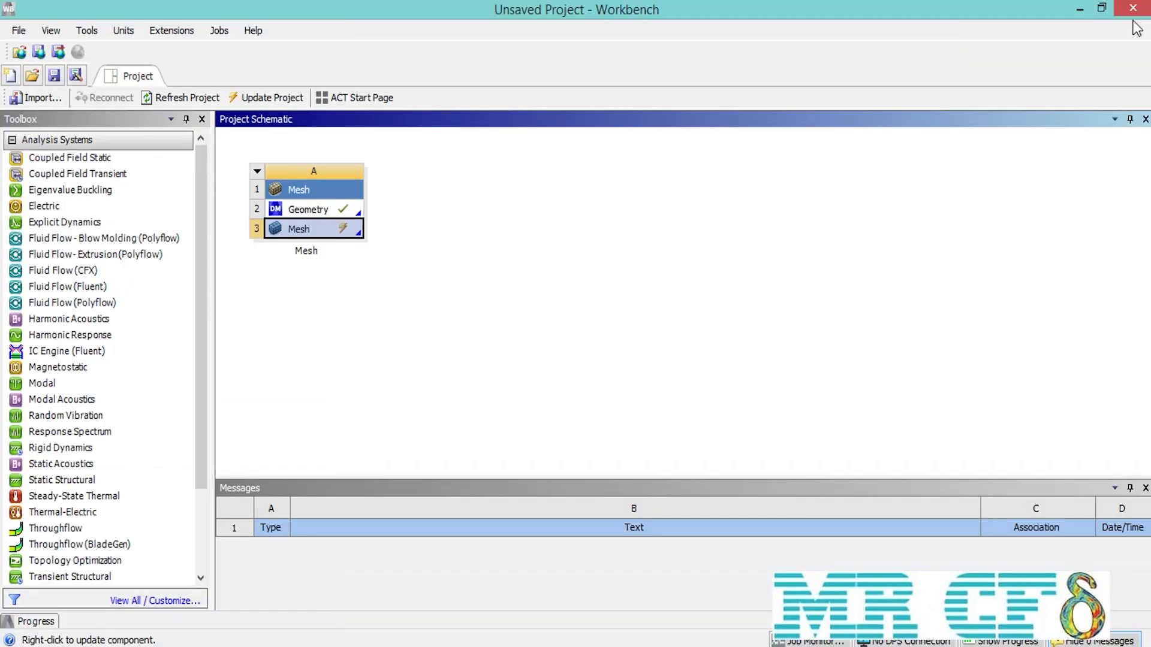
{"action": "double_click", "coordinate": [319, 211]}
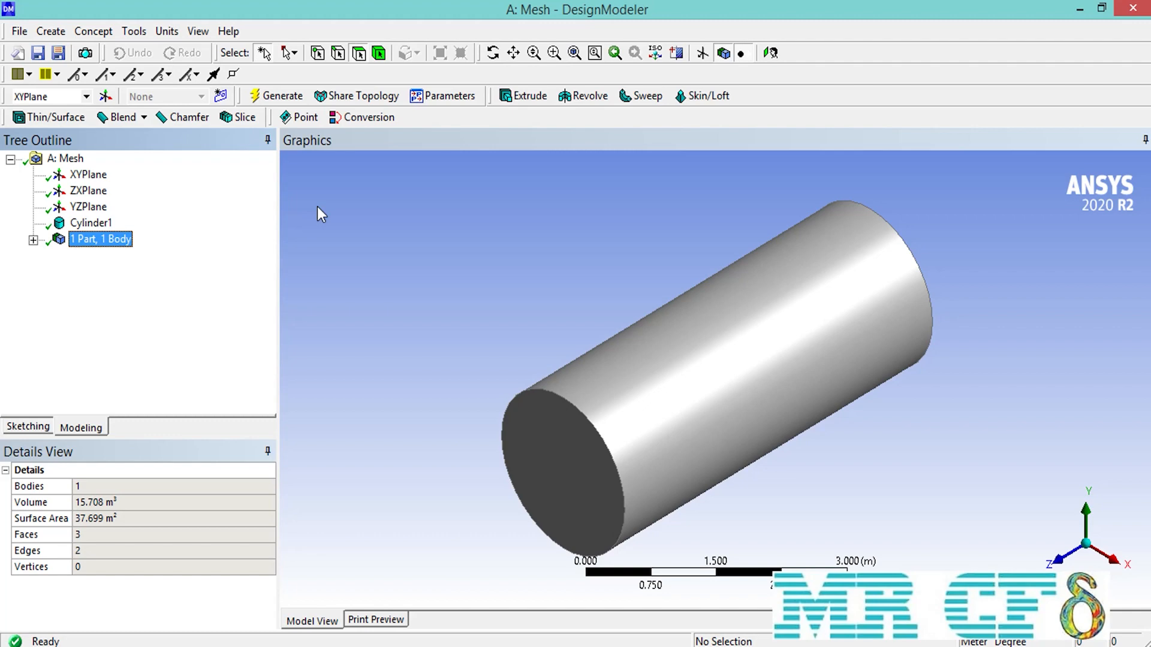
{"action": "left_click", "coordinate": [554, 423]}
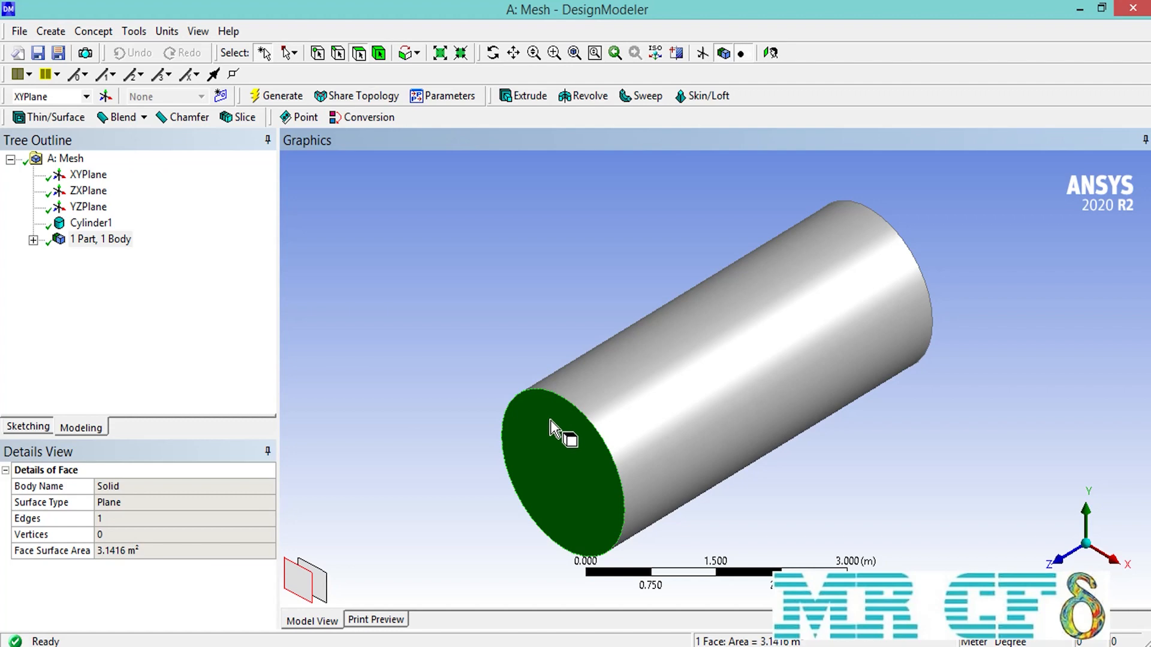
{"action": "left_click", "coordinate": [226, 99]}
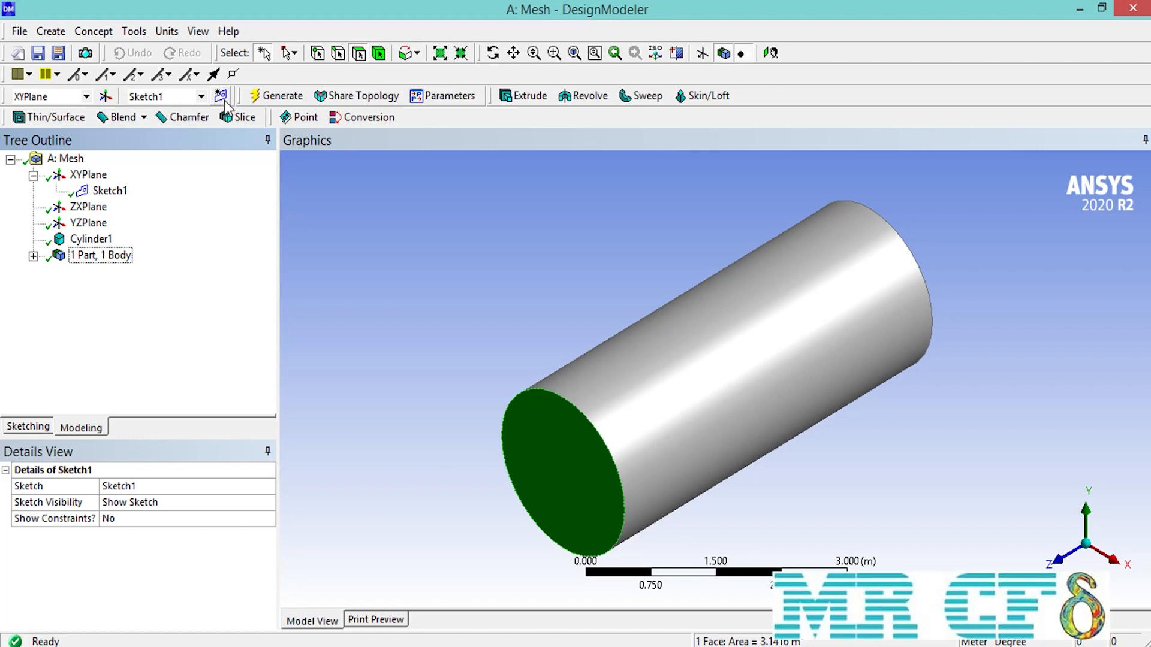
{"action": "left_click", "coordinate": [109, 190]}
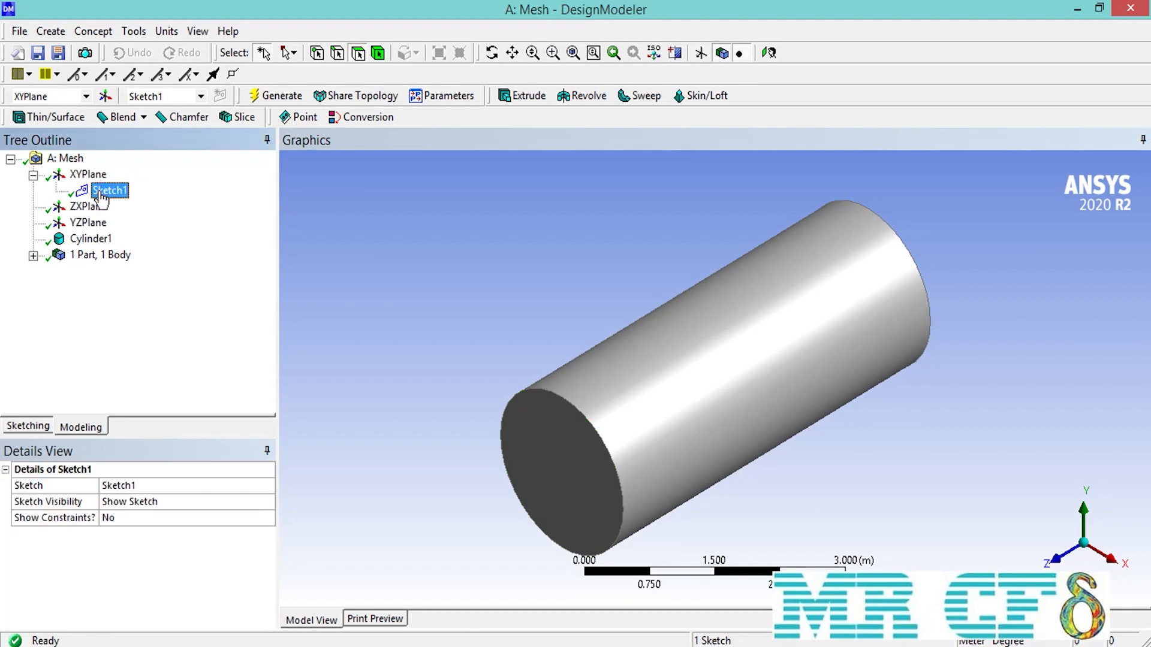
Sketch a rectangle about 0.85 m wide and 0.63 m high around the origin, inside the cylinder's circular outline.
{"action": "left_click", "coordinate": [38, 426]}
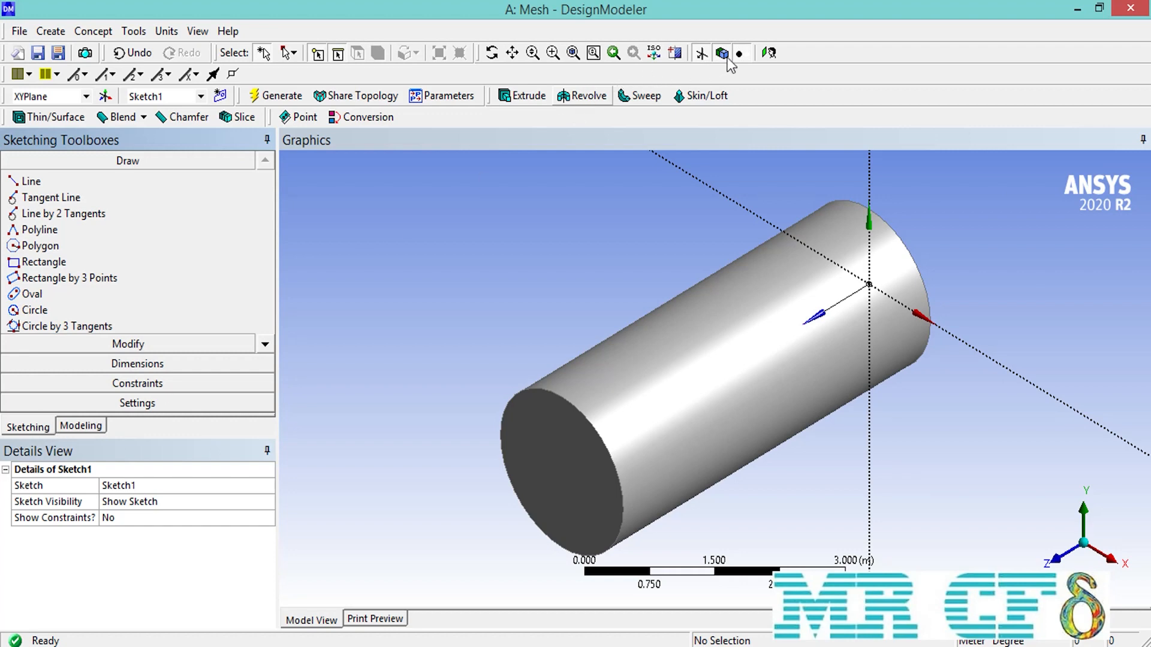
{"action": "left_click", "coordinate": [769, 52]}
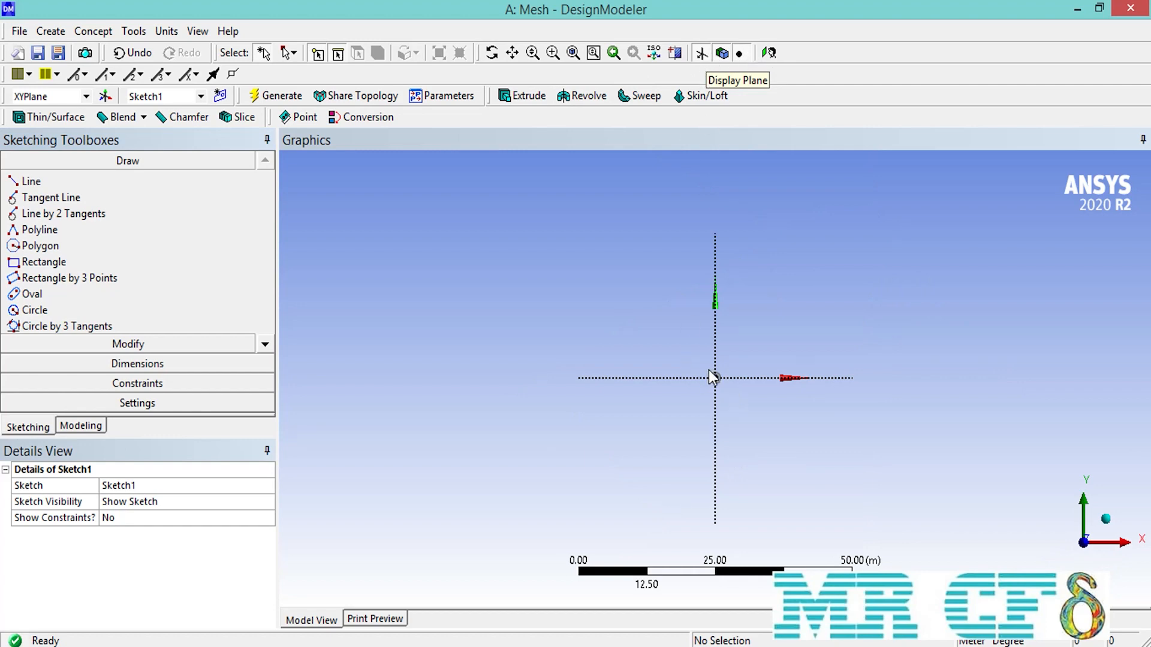
{"action": "key", "text": "F7"}
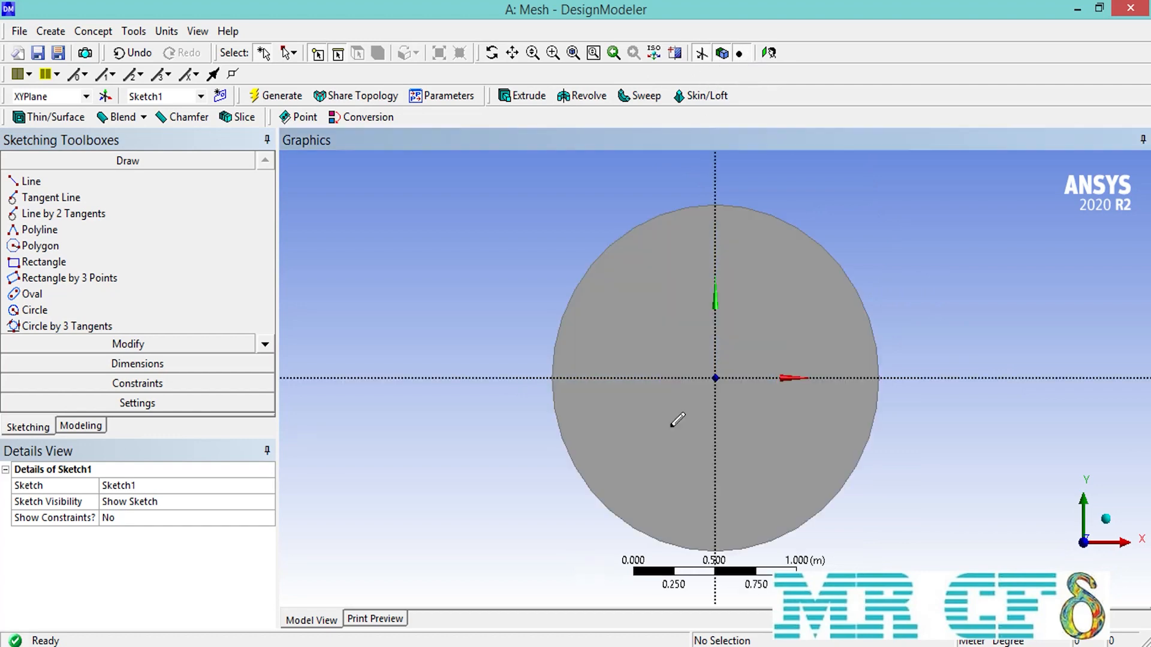
{"action": "left_click", "coordinate": [68, 262]}
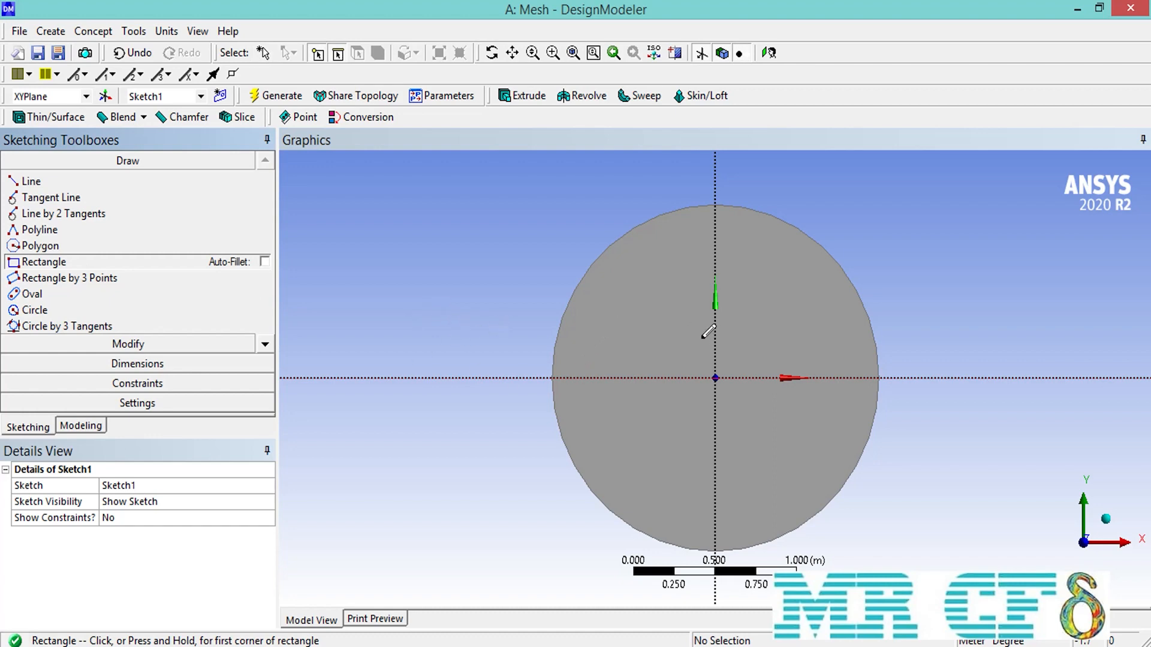
{"action": "left_click_drag", "start_coordinate": [653, 333], "coordinate": [792, 443]}
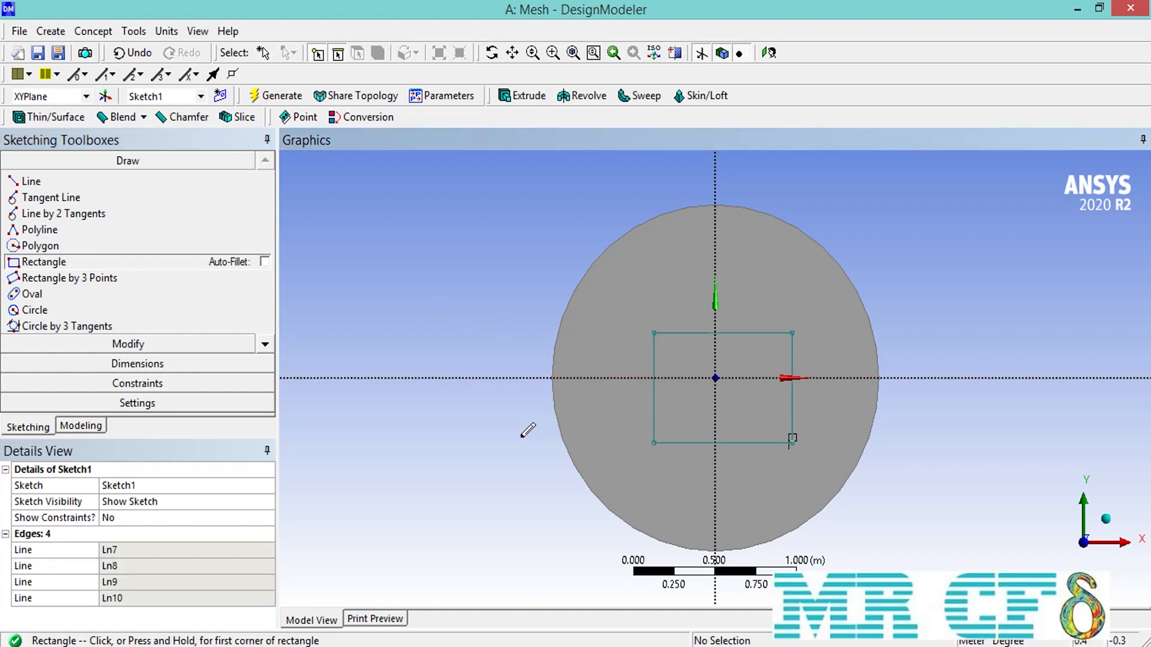
Add semi-automatic dimensions for the rectangle's height, its width and its offsets from the vertical and horizontal axes.
{"action": "left_click", "coordinate": [131, 366]}
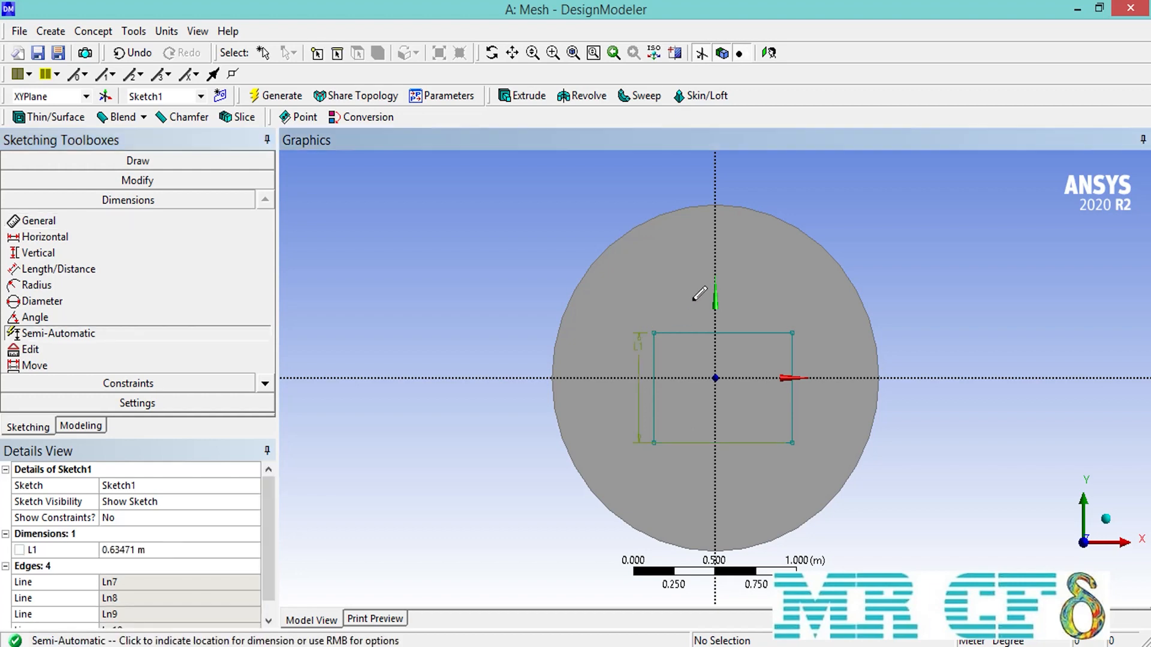
{"action": "left_click", "coordinate": [705, 294]}
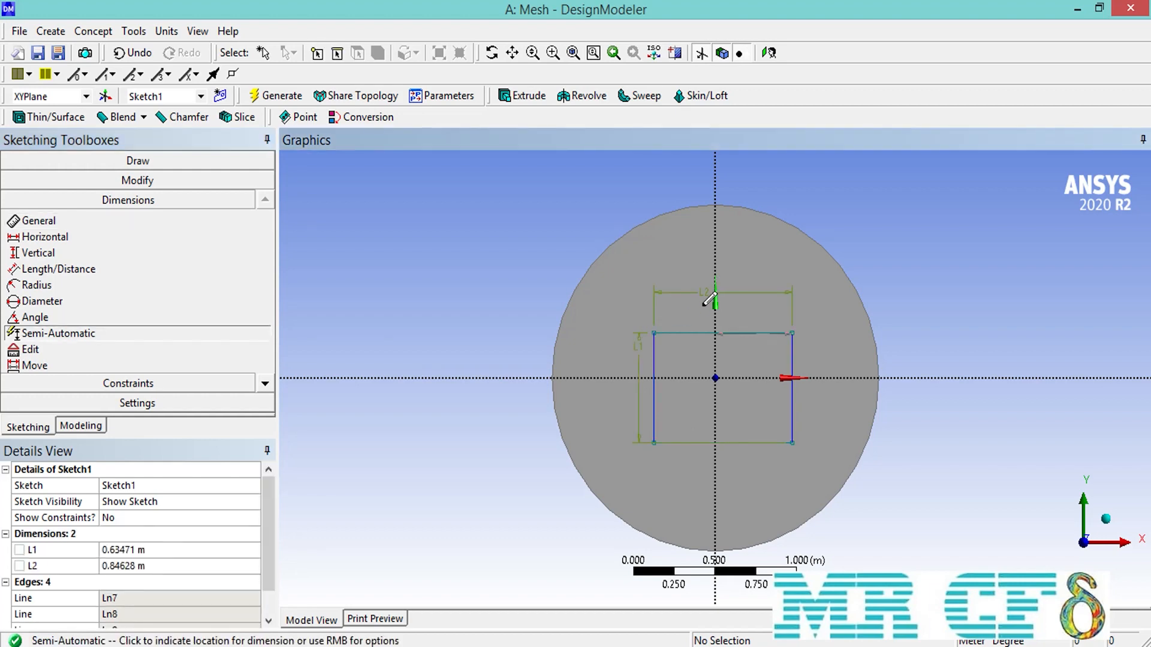
{"action": "left_click", "coordinate": [773, 319]}
{"action": "left_click", "coordinate": [810, 372]}
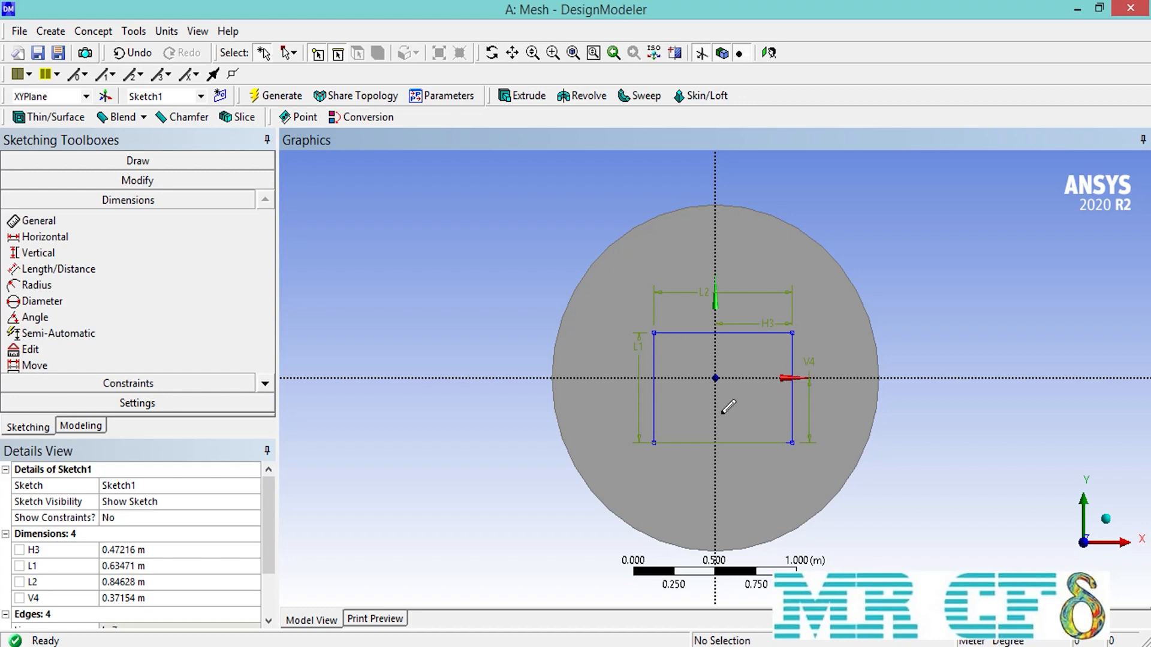
Set the rectangle's height and width to 0.8 m and both axis offsets to 0.4 m.
{"action": "left_click", "coordinate": [144, 567]}
{"action": "type", "text": ".8"}
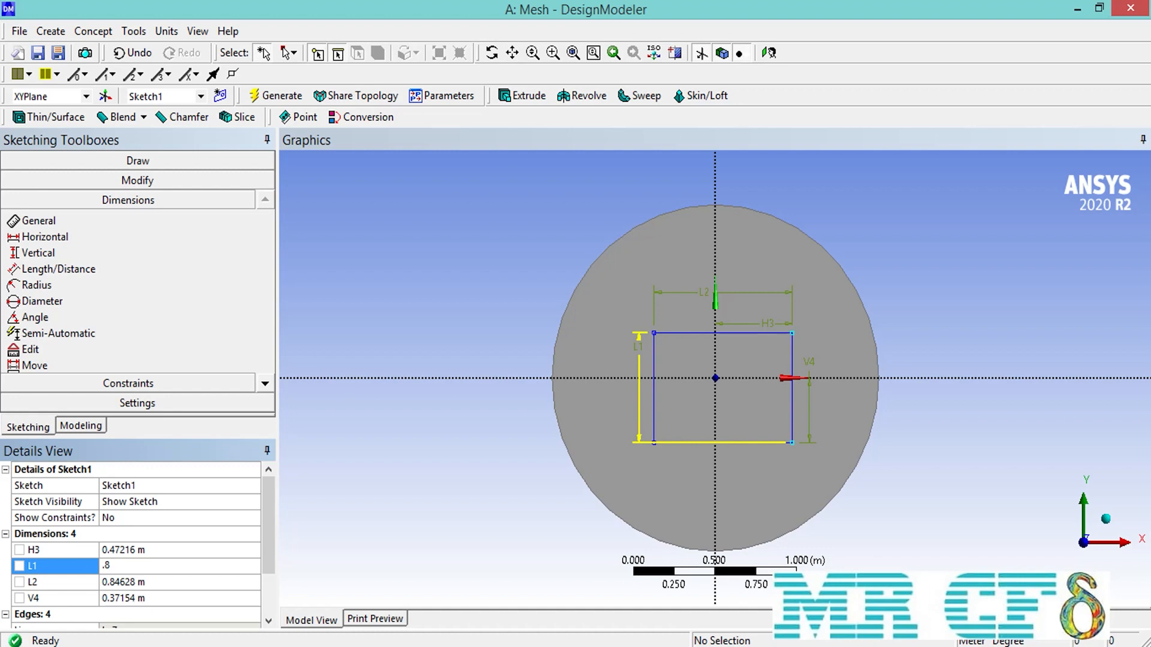
{"action": "left_click", "coordinate": [144, 582]}
{"action": "type", "text": ".8"}
{"action": "left_click", "coordinate": [144, 550]}
{"action": "type", "text": ".4"}
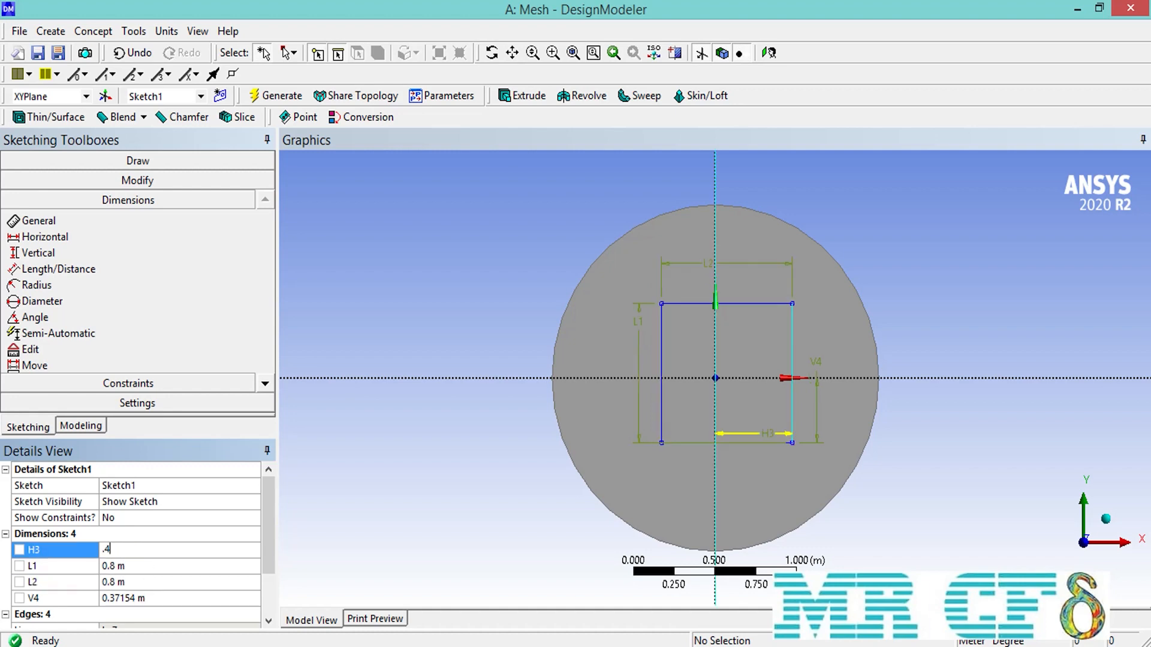
{"action": "left_click", "coordinate": [174, 598]}
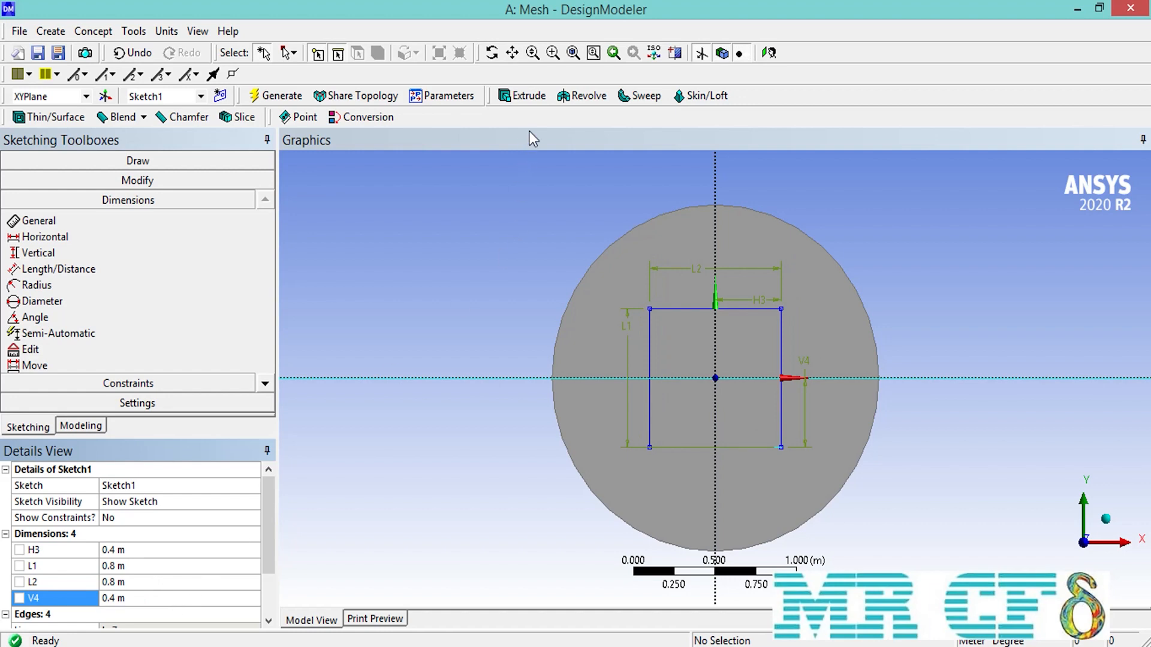
Create an Extrude feature from the square sketch and set its operation to Slice Material.
{"action": "left_click", "coordinate": [539, 99]}
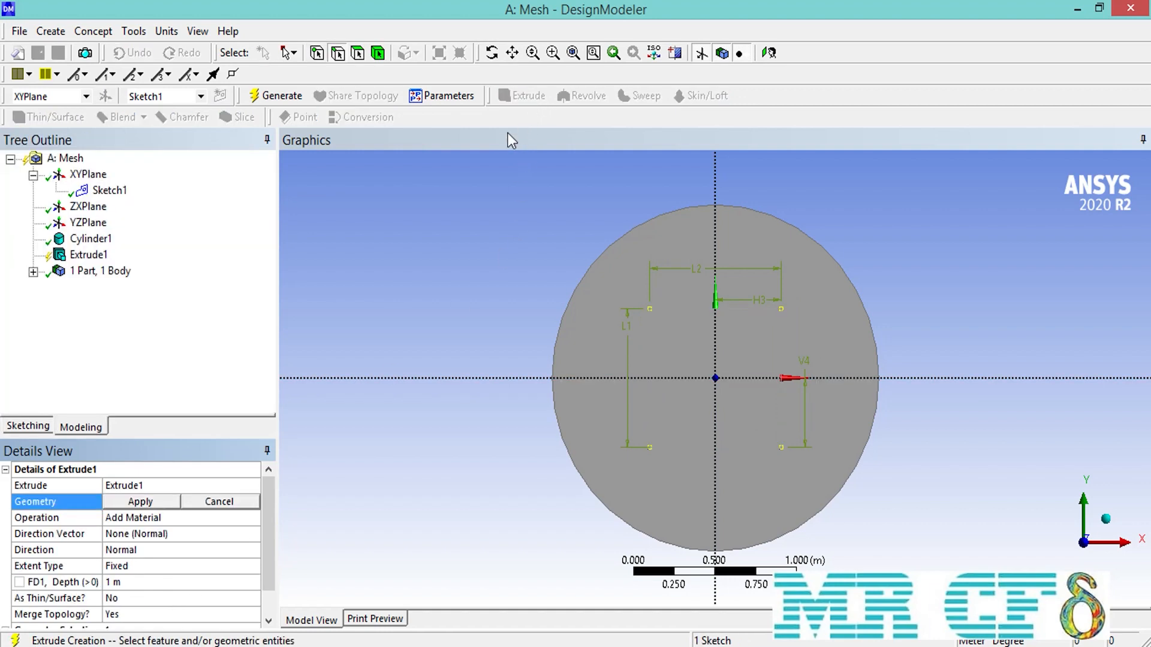
{"action": "left_click", "coordinate": [157, 503]}
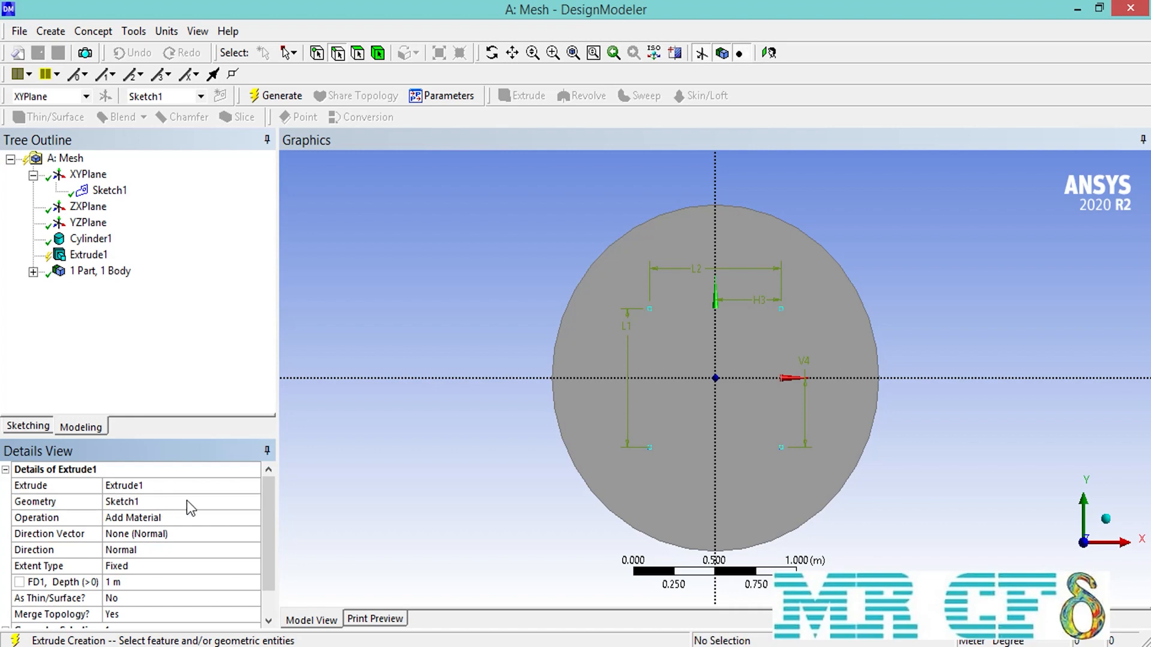
{"action": "left_click", "coordinate": [253, 518]}
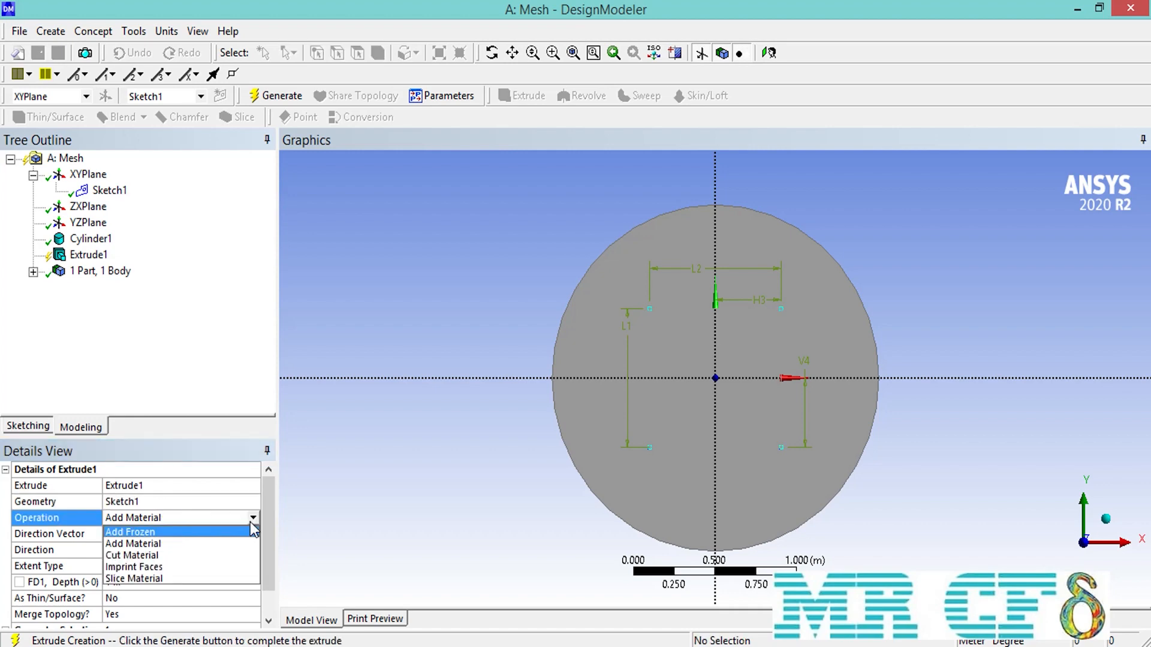
{"action": "left_click", "coordinate": [158, 579]}
{"action": "scroll", "coordinate": [258, 522], "scroll_direction": "down", "scroll_amount": 1}
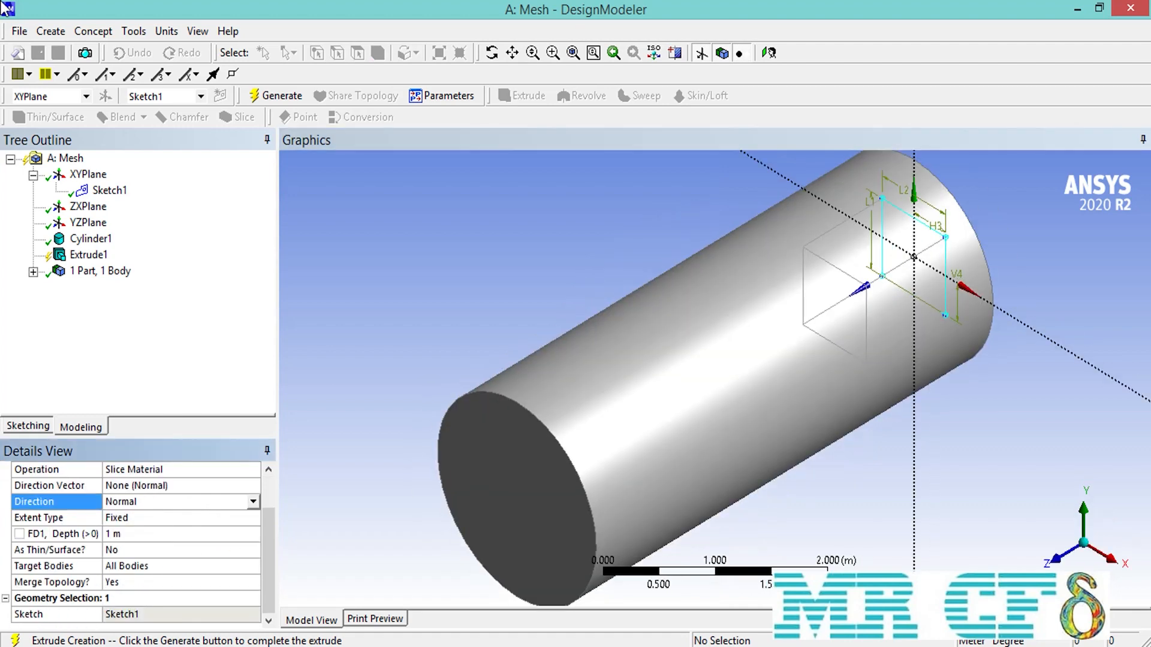
Set the extrusion's extent to To Surface with the cylinder's front circular face as target, and generate the slice.
{"action": "left_click", "coordinate": [254, 518]}
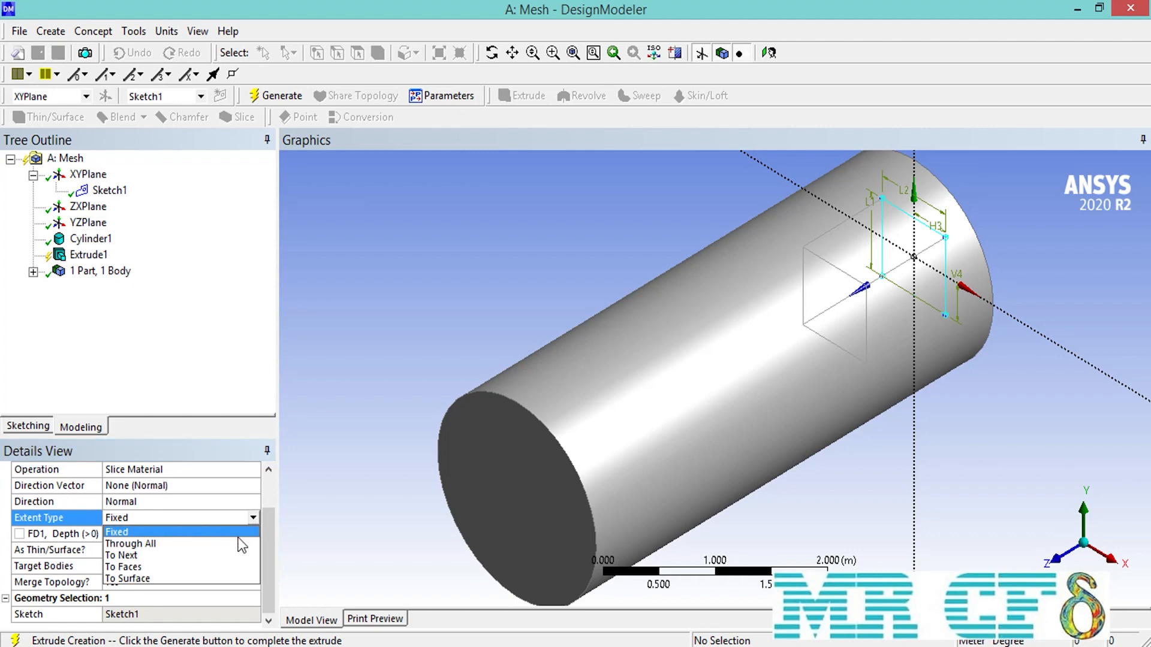
{"action": "left_click", "coordinate": [243, 578]}
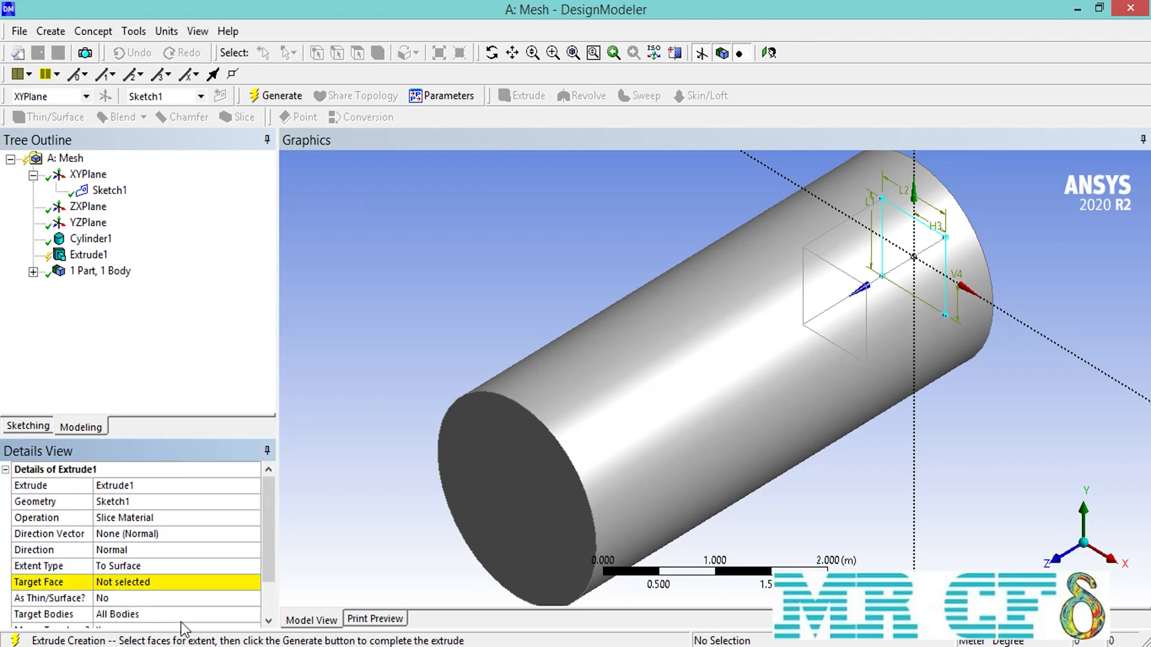
{"action": "left_click", "coordinate": [202, 585]}
{"action": "left_click", "coordinate": [155, 587]}
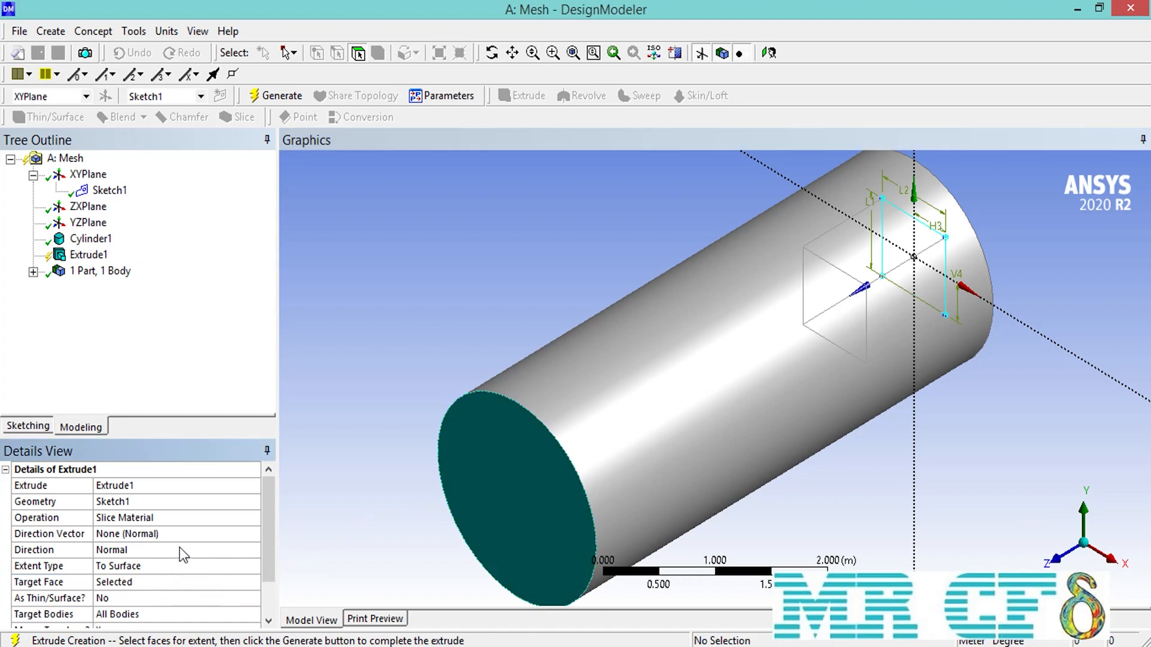
{"action": "left_click", "coordinate": [273, 100]}
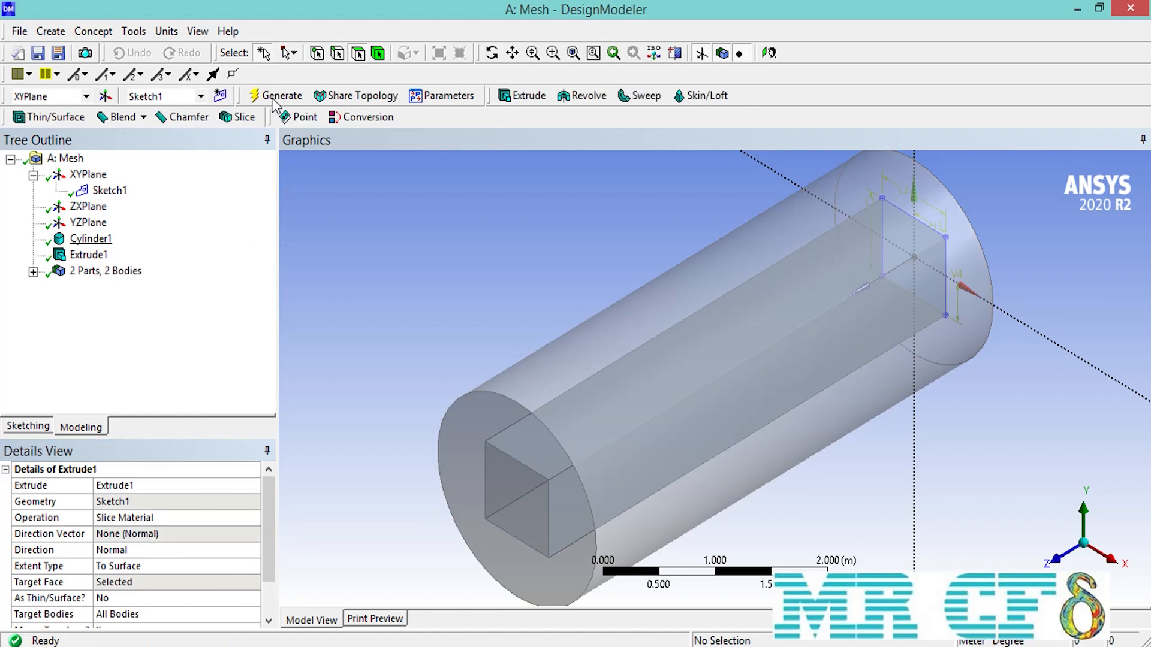
Inspect the outer and inner solid bodies, and combine both into one new multi-body part.
{"action": "left_click", "coordinate": [33, 272]}
{"action": "left_click", "coordinate": [99, 289]}
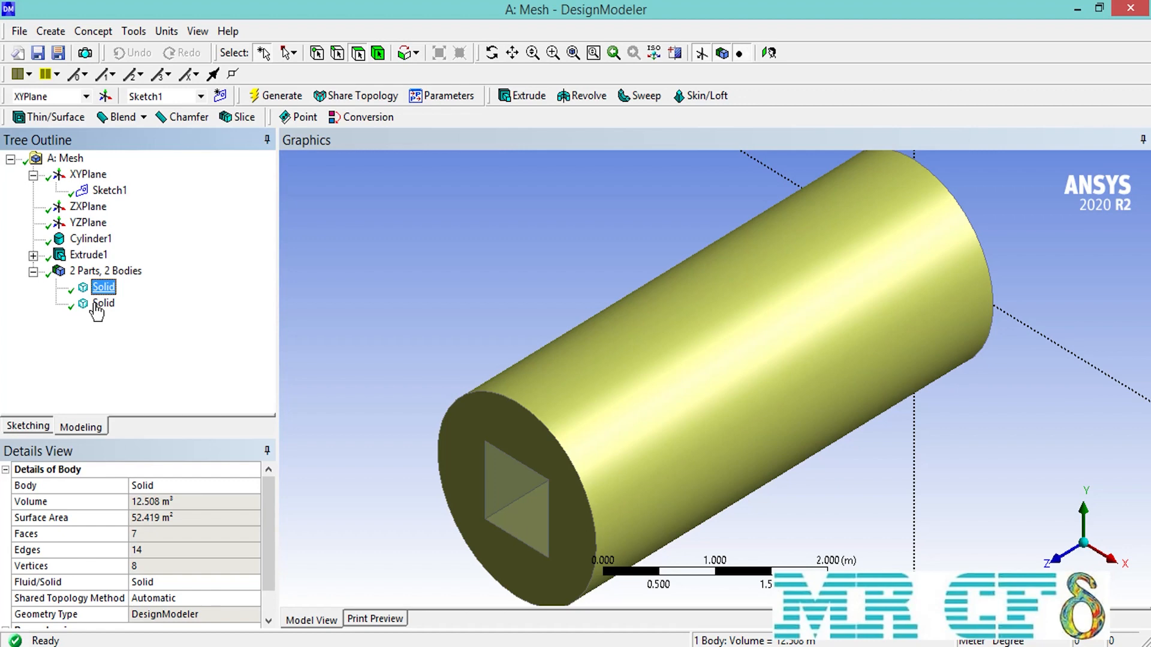
{"action": "left_click", "coordinate": [101, 304]}
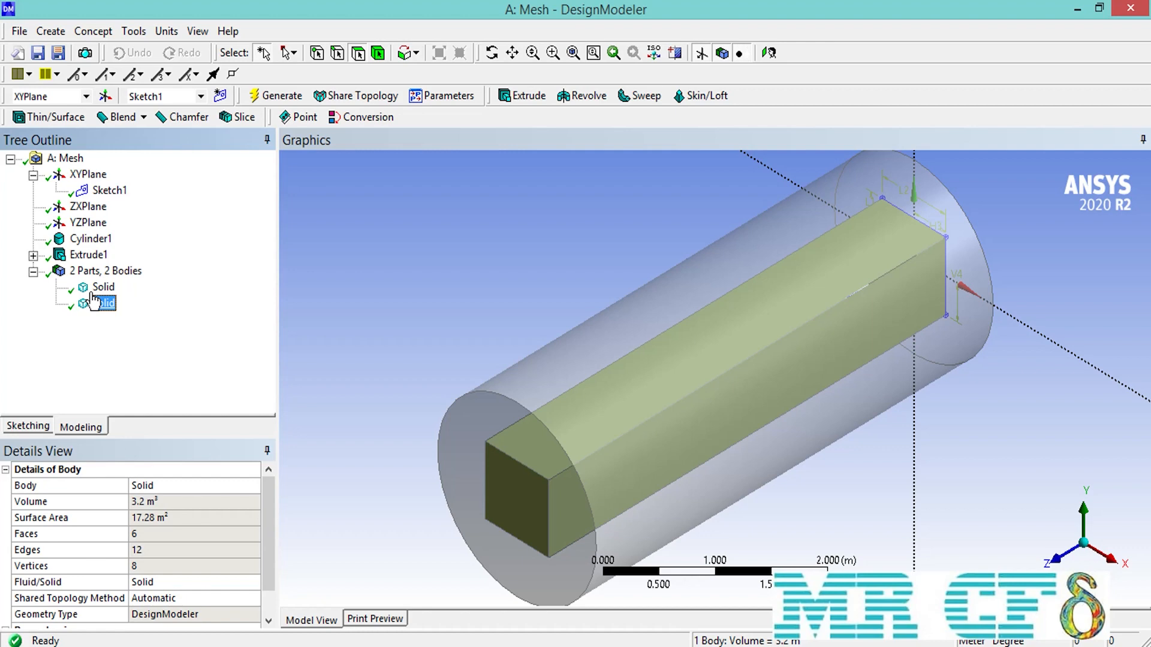
{"action": "left_click", "coordinate": [91, 293], "text": "ctrl"}
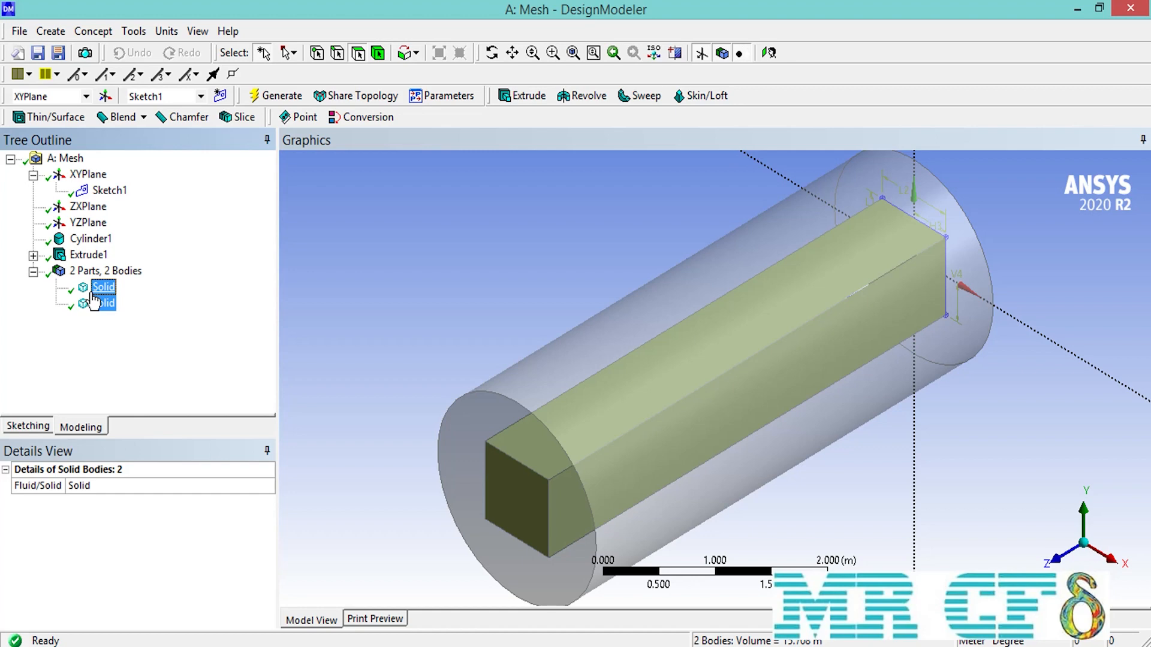
{"action": "right_click", "coordinate": [94, 300]}
{"action": "left_click", "coordinate": [167, 364]}
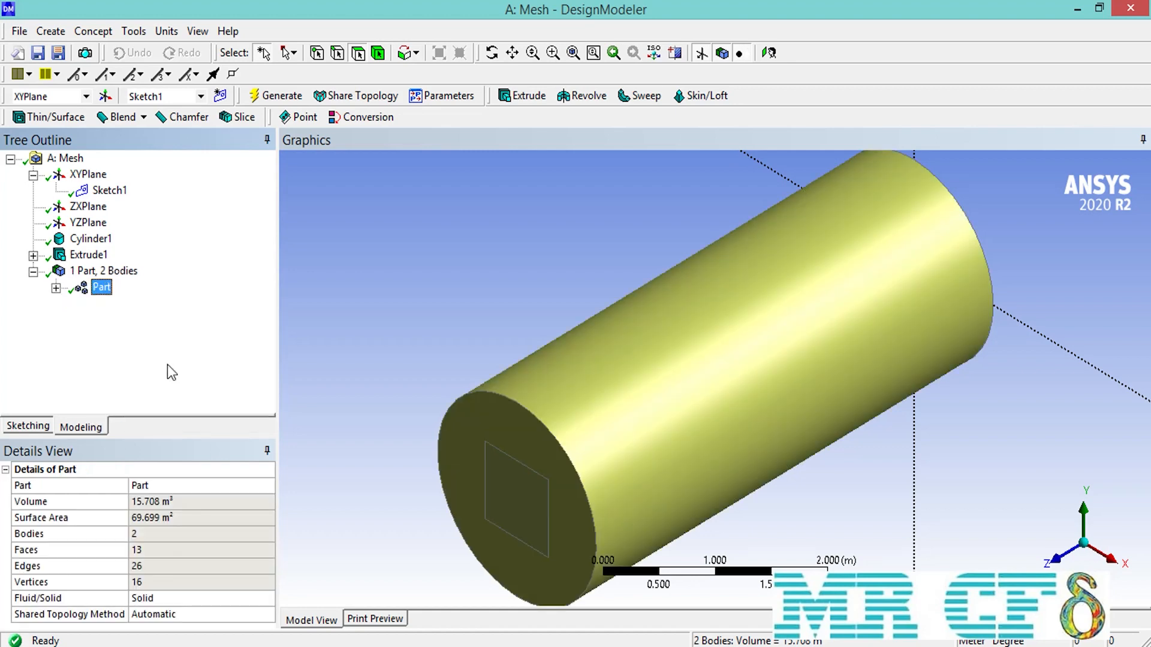
Close DesignModeler and reopen the mesh component in Meshing, reading in the updated upstream geometry.
{"action": "left_click", "coordinate": [1131, 8]}
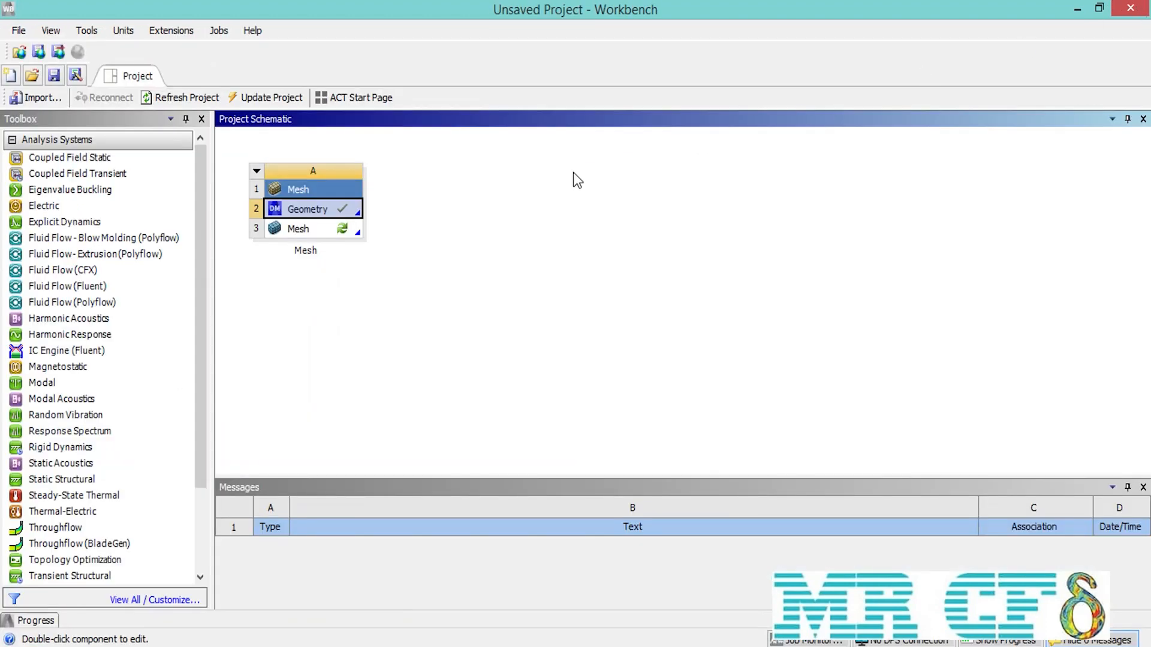
{"action": "double_click", "coordinate": [298, 230]}
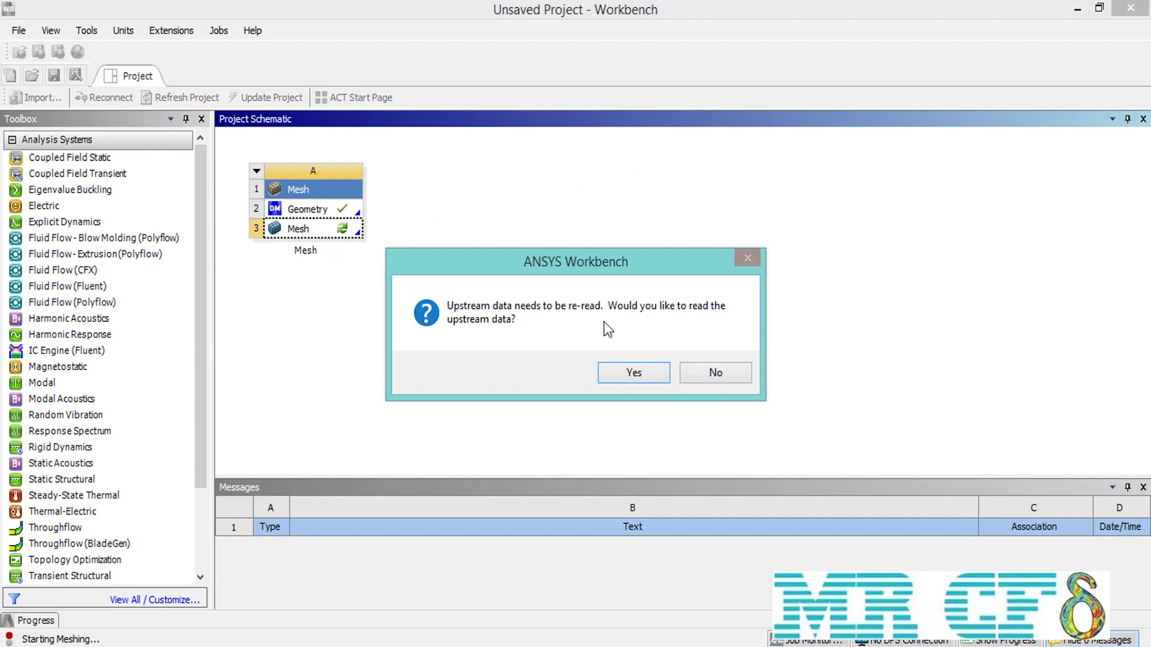
{"action": "left_click", "coordinate": [627, 372]}
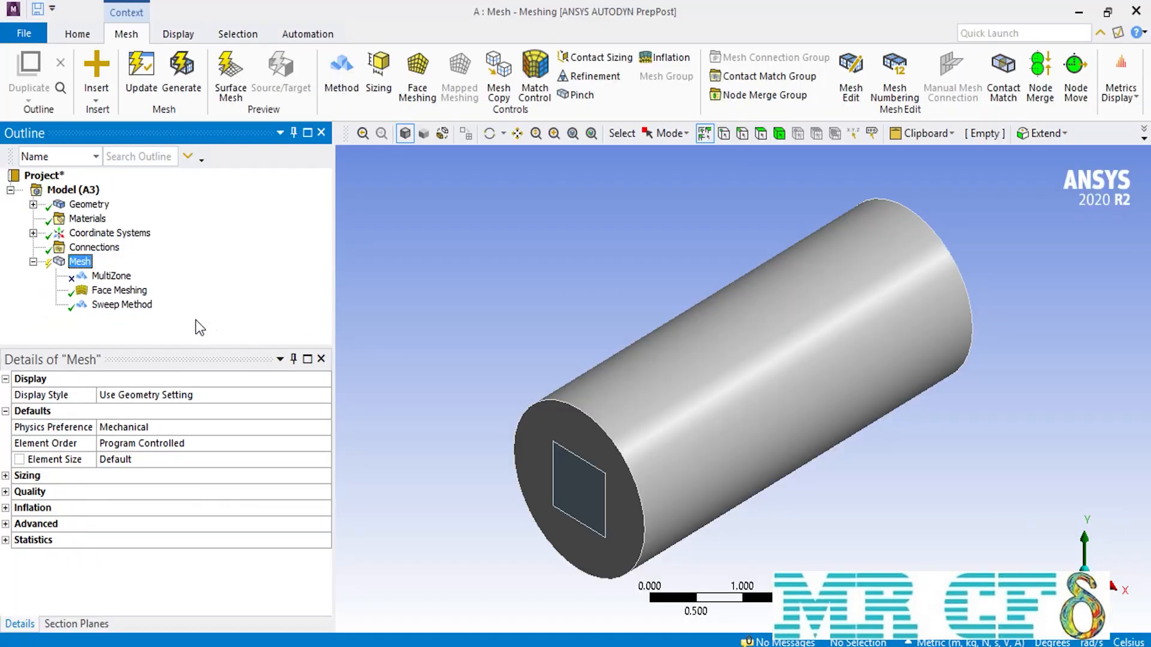
Delete the suppressed MultiZone method from the mesh controls.
{"action": "right_click", "coordinate": [108, 282]}
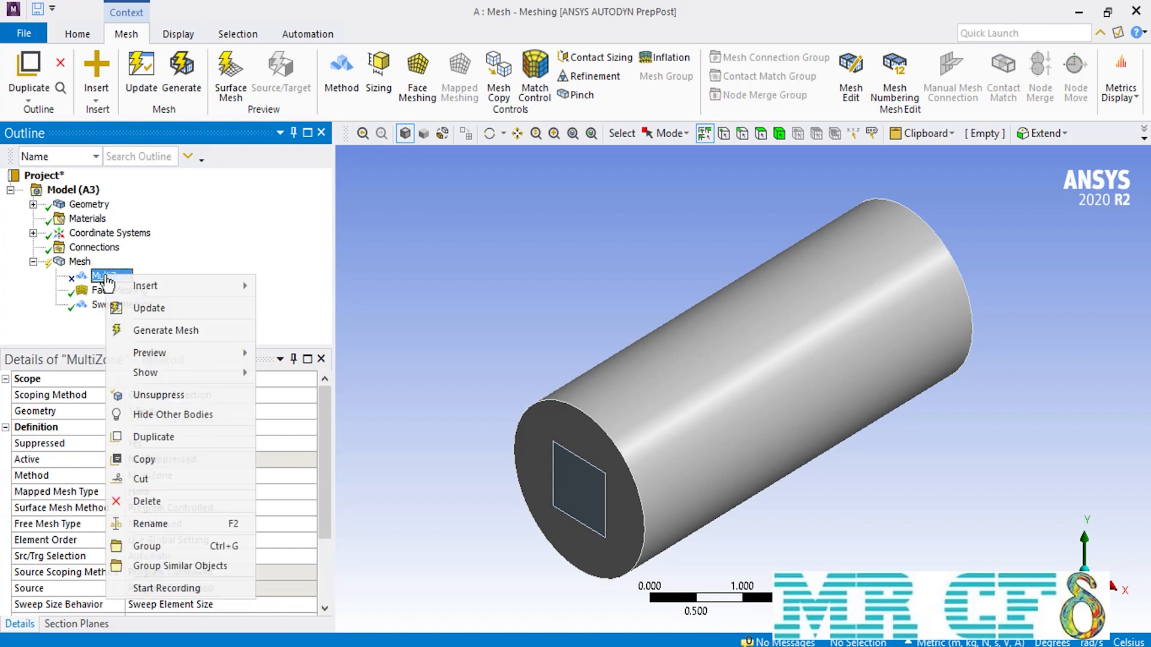
{"action": "left_click", "coordinate": [205, 428]}
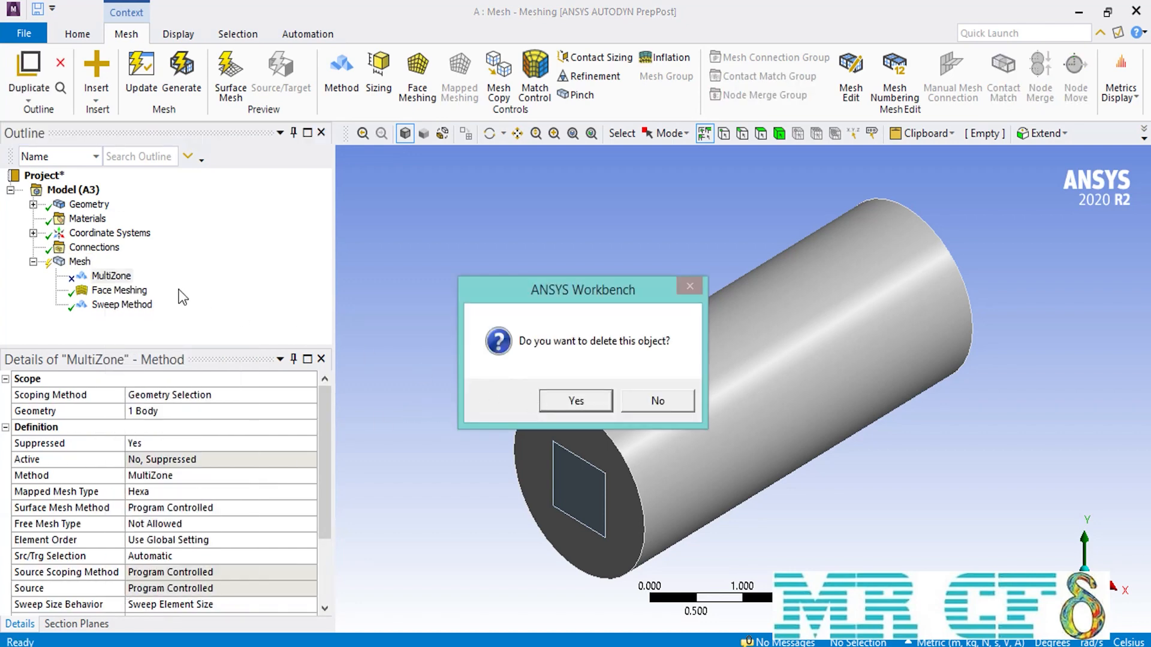
{"action": "key", "text": "Return"}
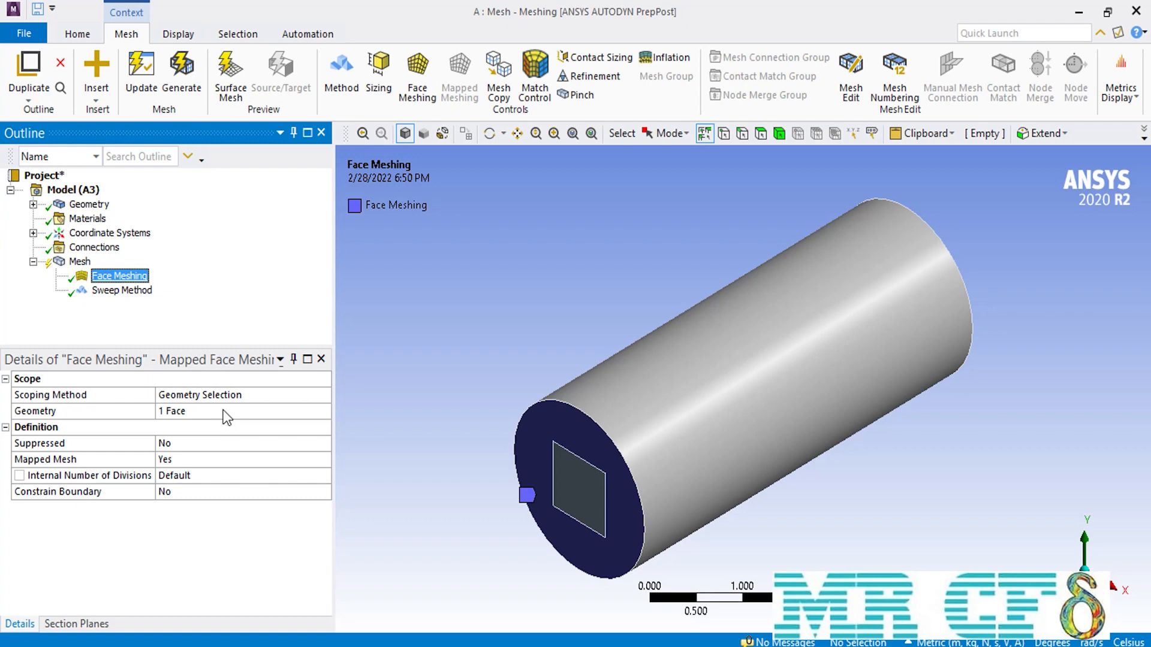
Add the inner square front face to the existing Face Meshing control's geometry selection.
{"action": "left_click", "coordinate": [226, 414]}
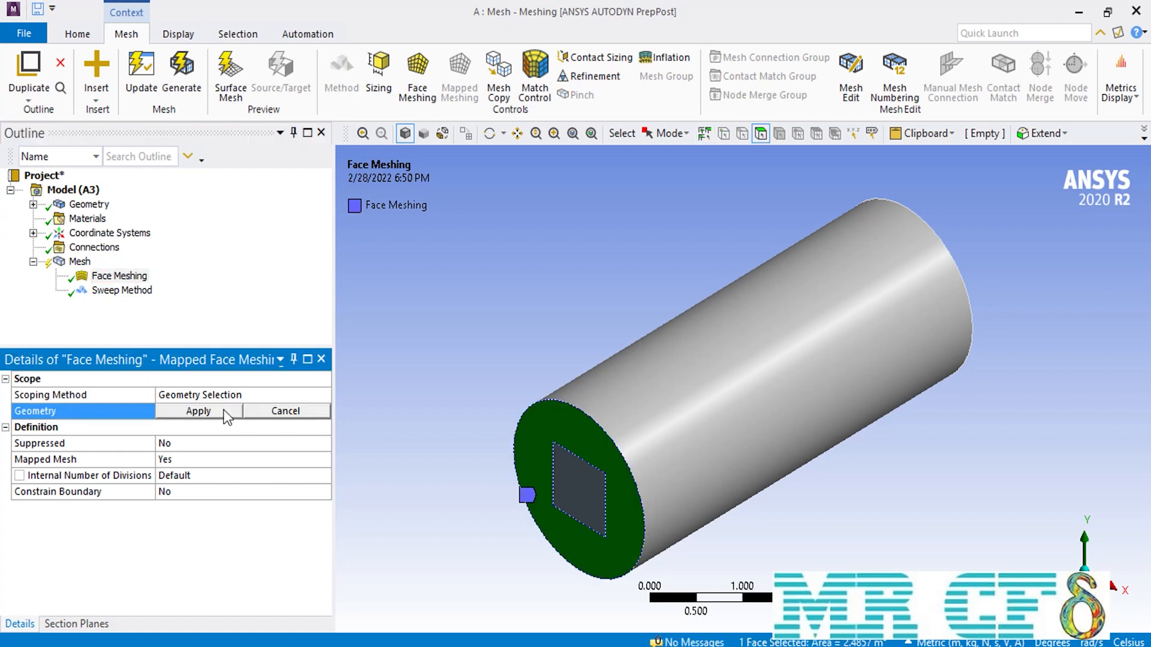
{"action": "left_click", "coordinate": [598, 497], "text": "ctrl"}
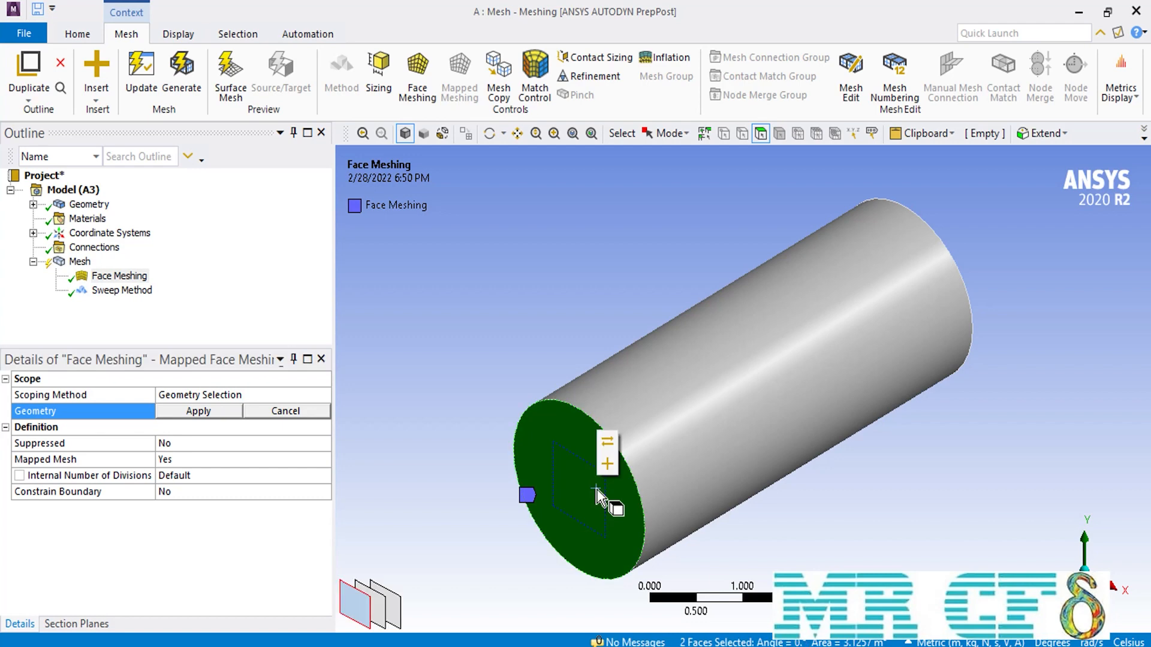
{"action": "left_click", "coordinate": [225, 413]}
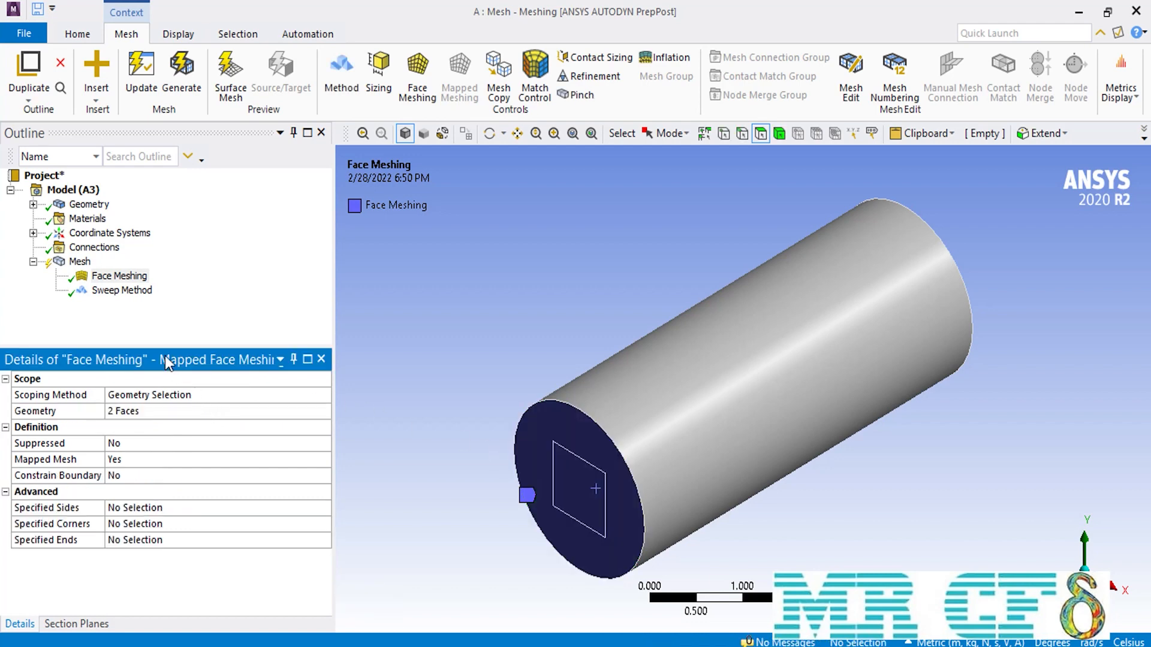
Add the inner square body to the Sweep Method's geometry so it covers both bodies.
{"action": "left_click", "coordinate": [122, 291]}
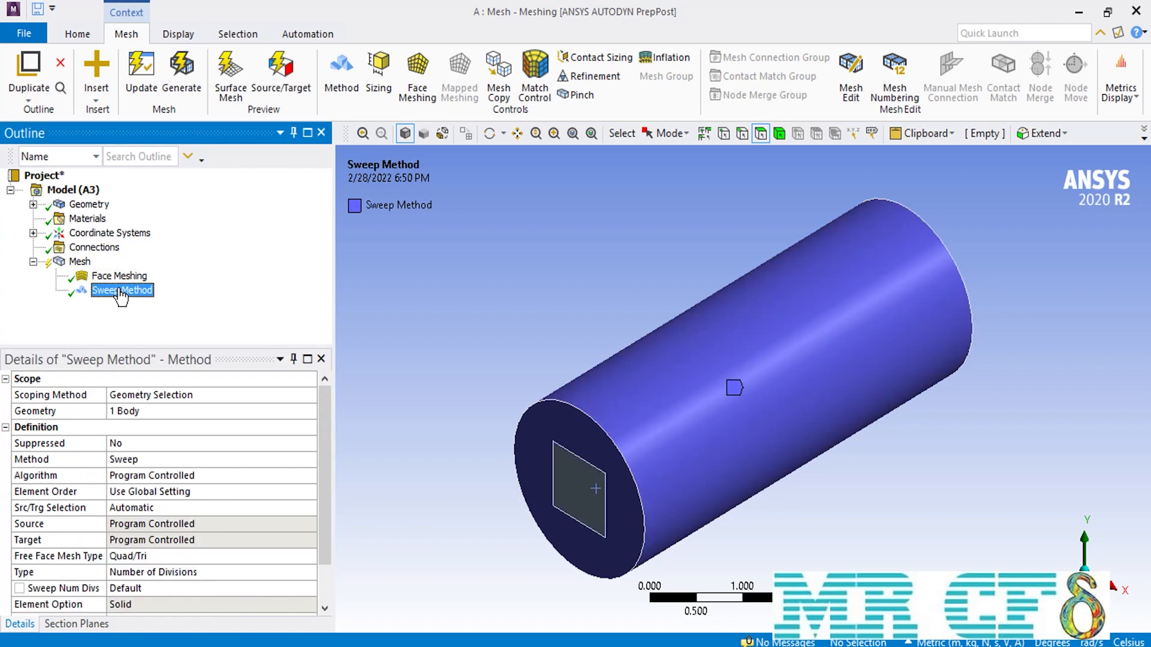
{"action": "left_click", "coordinate": [205, 412]}
{"action": "left_click", "coordinate": [583, 488], "text": "ctrl"}
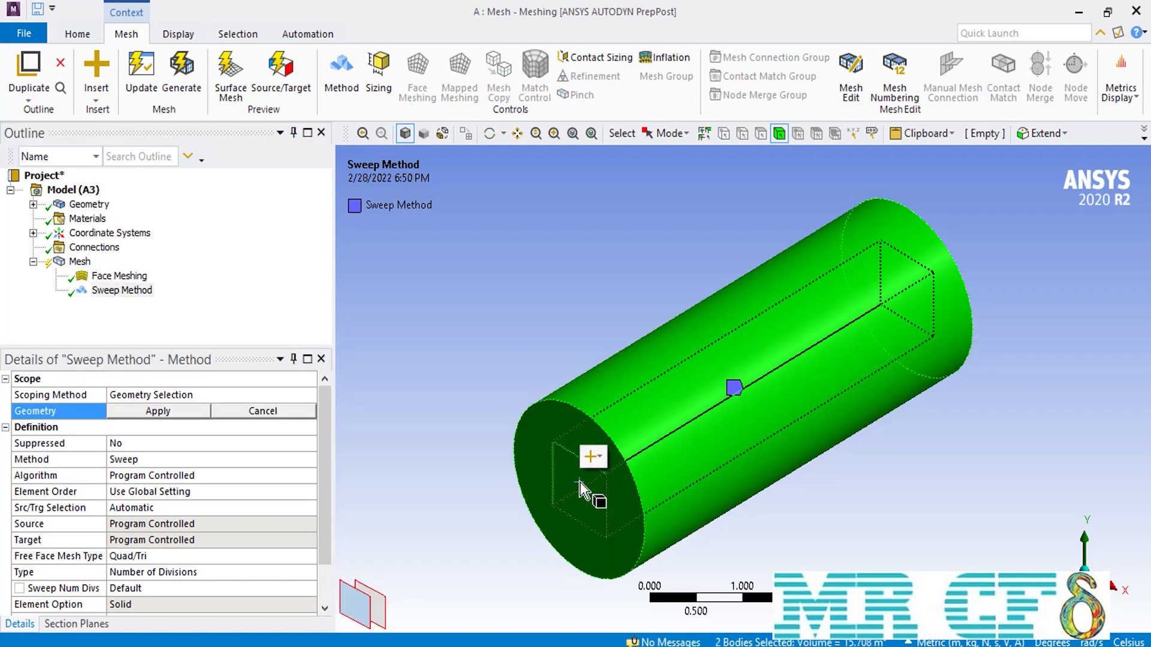
{"action": "left_click", "coordinate": [176, 412]}
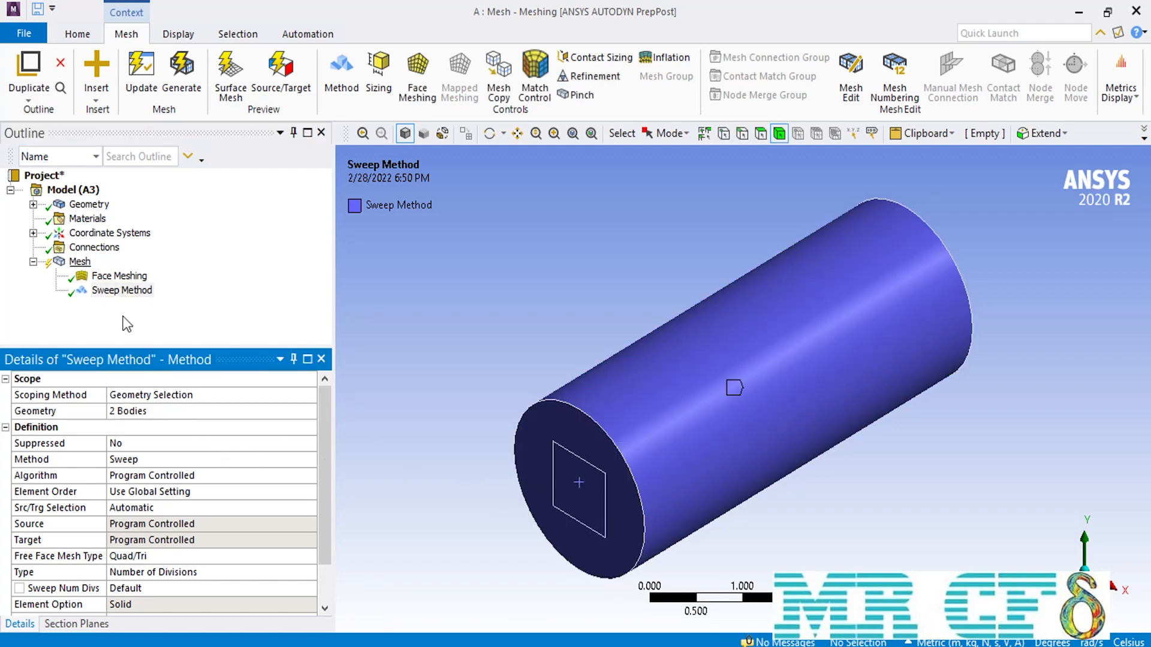
Generate the mesh for both cylinder bodies and view the circular front face head-on to inspect its element layout.
{"action": "left_click", "coordinate": [80, 262]}
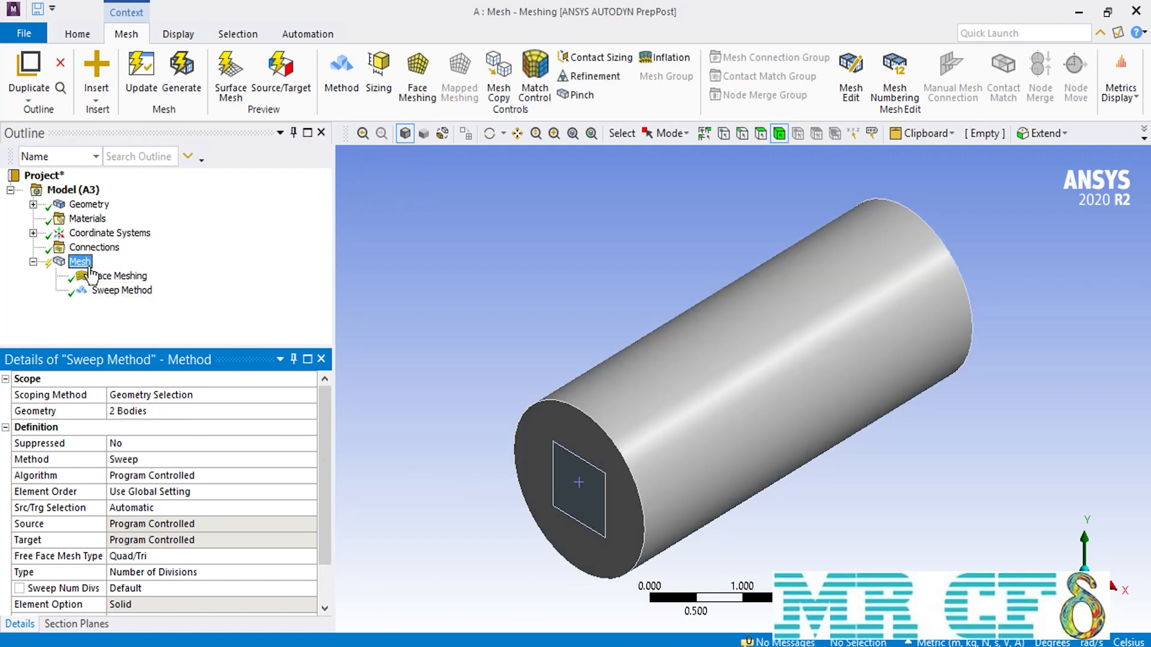
{"action": "left_click", "coordinate": [180, 93]}
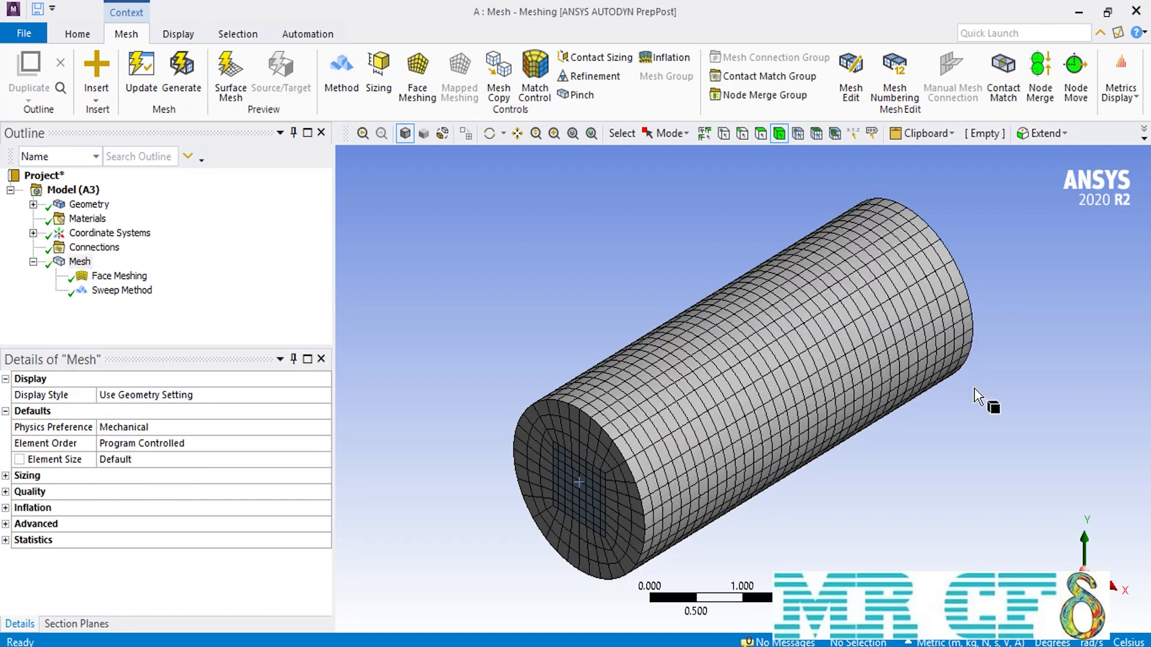
{"action": "left_click", "coordinate": [1066, 588]}
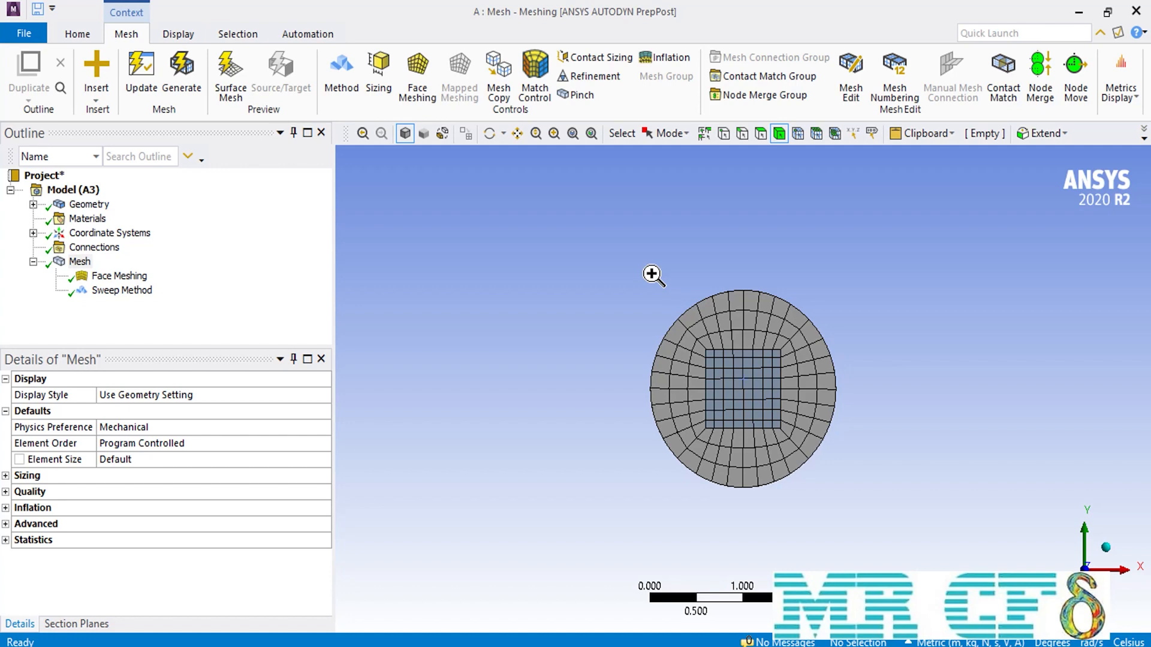
{"action": "scroll", "coordinate": [652, 274], "scroll_direction": "up", "scroll_amount": 2}
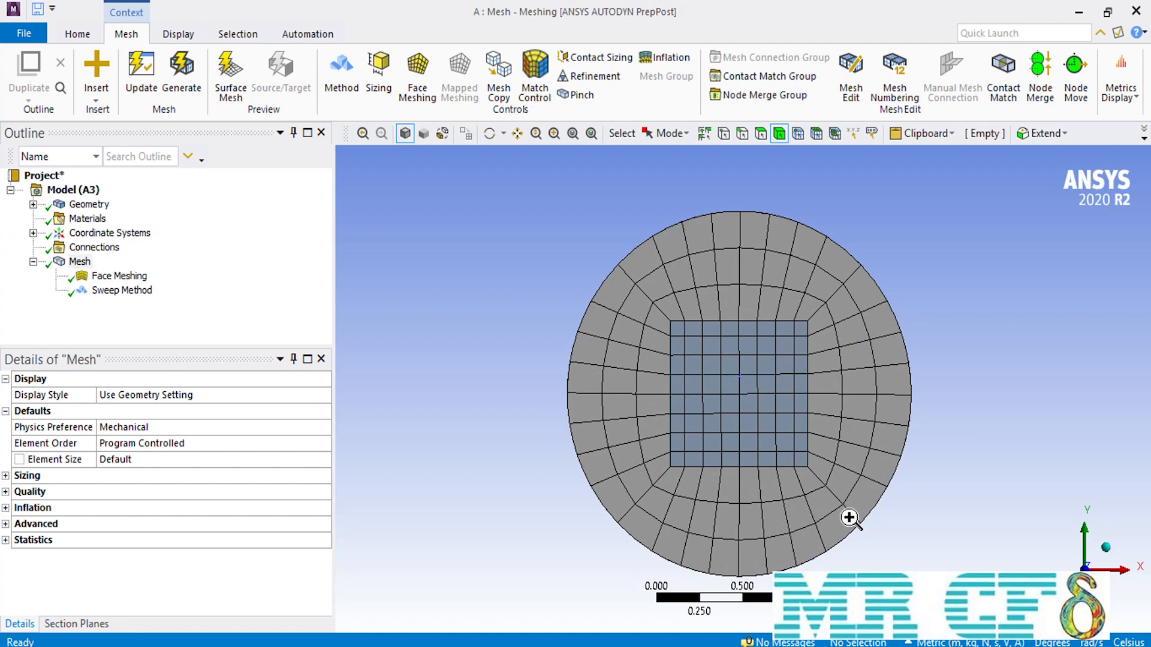
Insert a Sizing control on the mesh and scope it to the four front edges of the inner square.
{"action": "right_click", "coordinate": [79, 263]}
{"action": "mouse_move", "coordinate": [103, 268]}
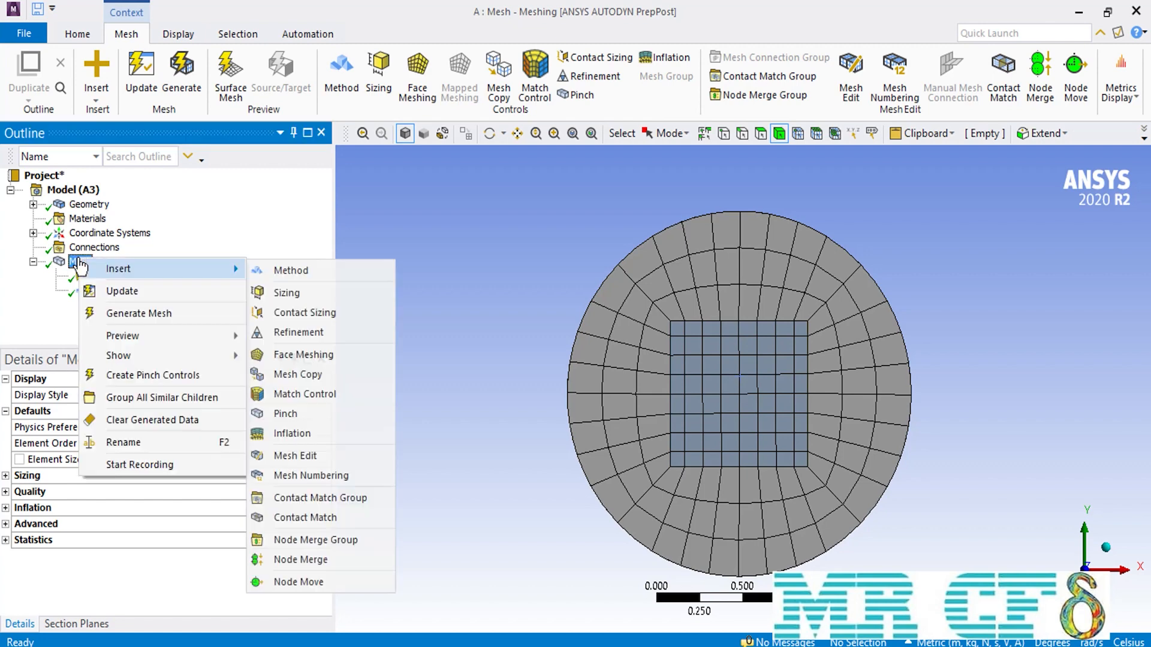
{"action": "left_click", "coordinate": [292, 289]}
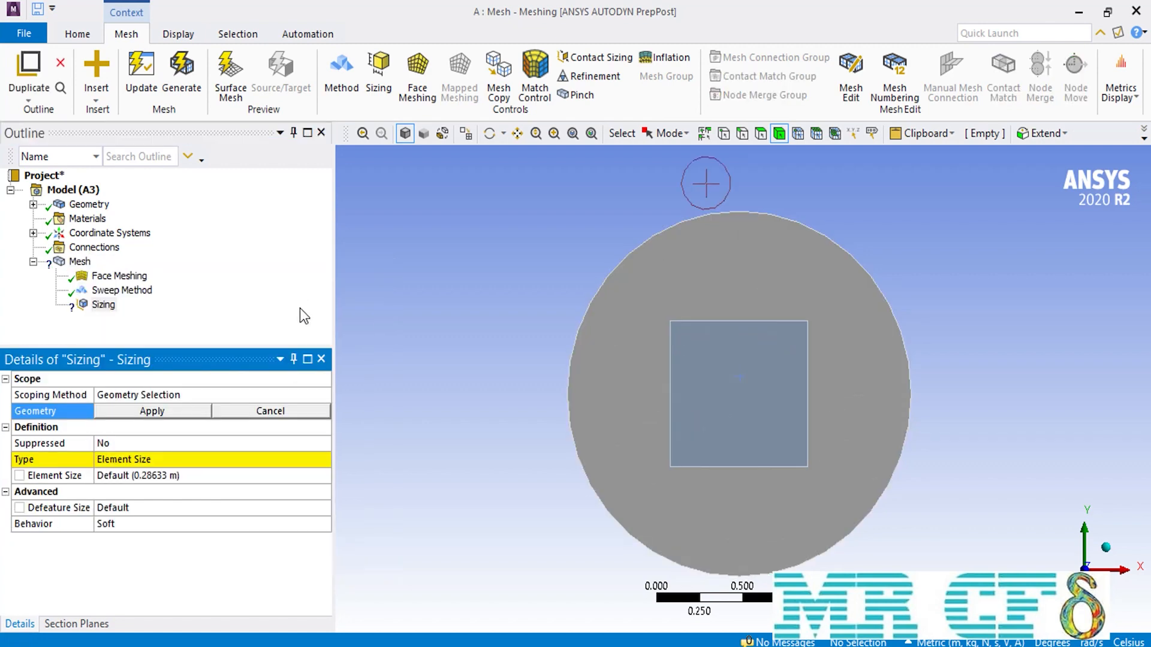
{"action": "left_click", "coordinate": [735, 136]}
{"action": "left_click", "coordinate": [744, 327]}
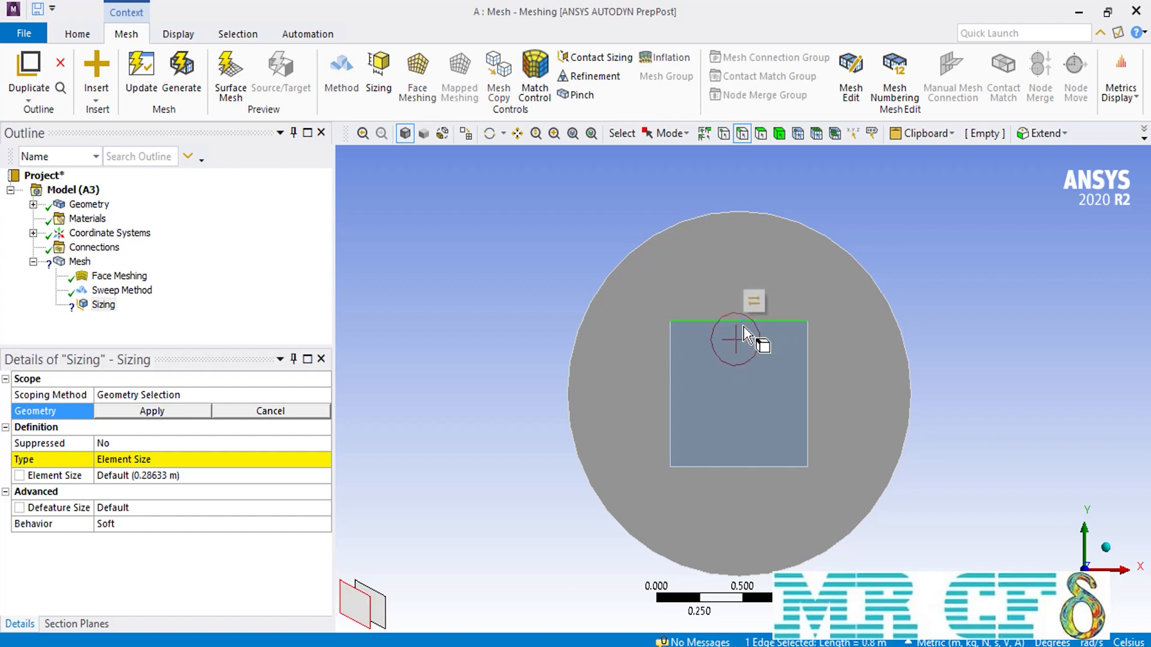
{"action": "left_click", "coordinate": [723, 467], "text": "ctrl"}
{"action": "left_click", "coordinate": [809, 420], "text": "ctrl"}
{"action": "left_click", "coordinate": [239, 411]}
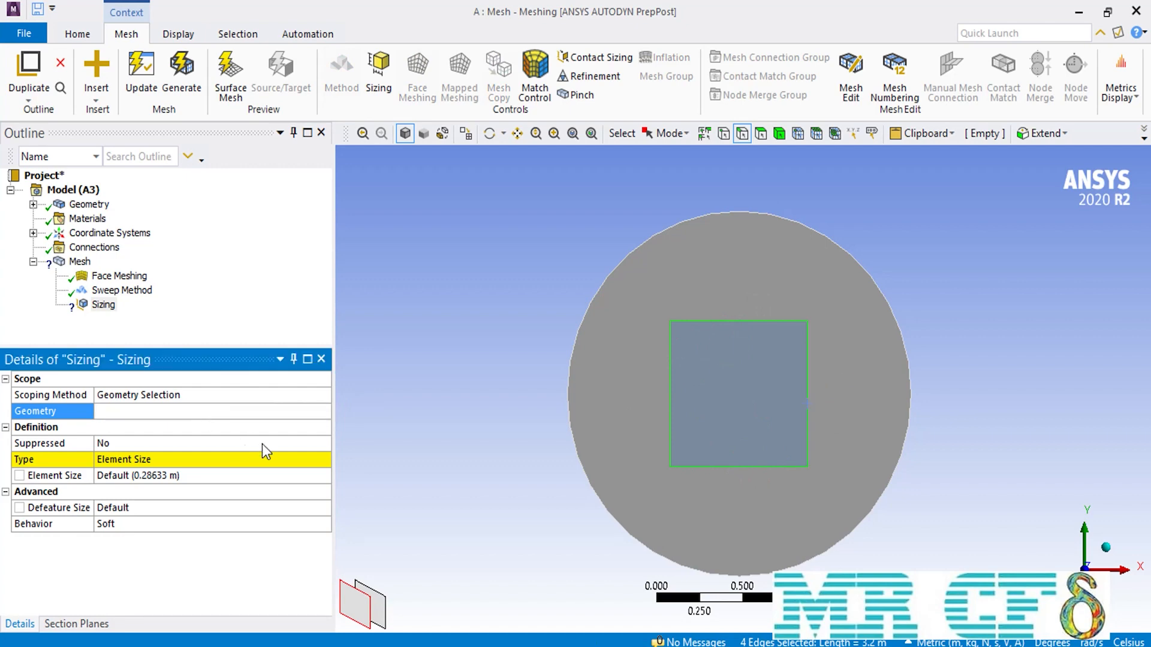
Set the edge sizing type to Number of Divisions with 10 divisions and regenerate the mesh.
{"action": "left_click", "coordinate": [325, 464]}
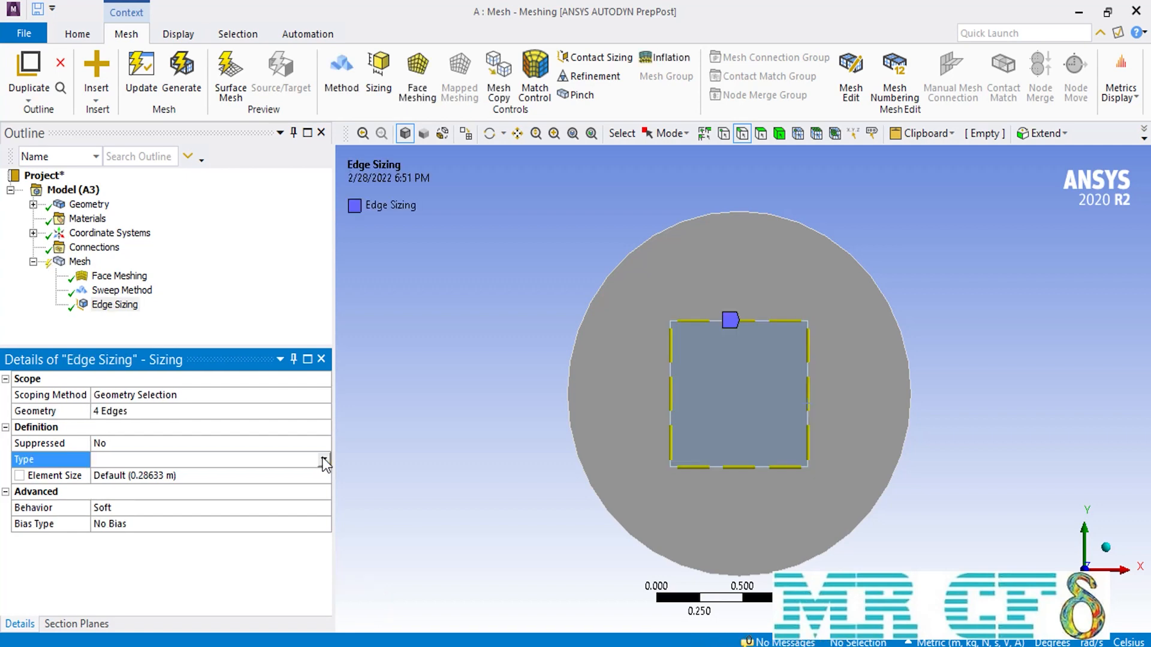
{"action": "left_click", "coordinate": [243, 485]}
{"action": "left_click", "coordinate": [131, 476]}
{"action": "type", "text": "0"}
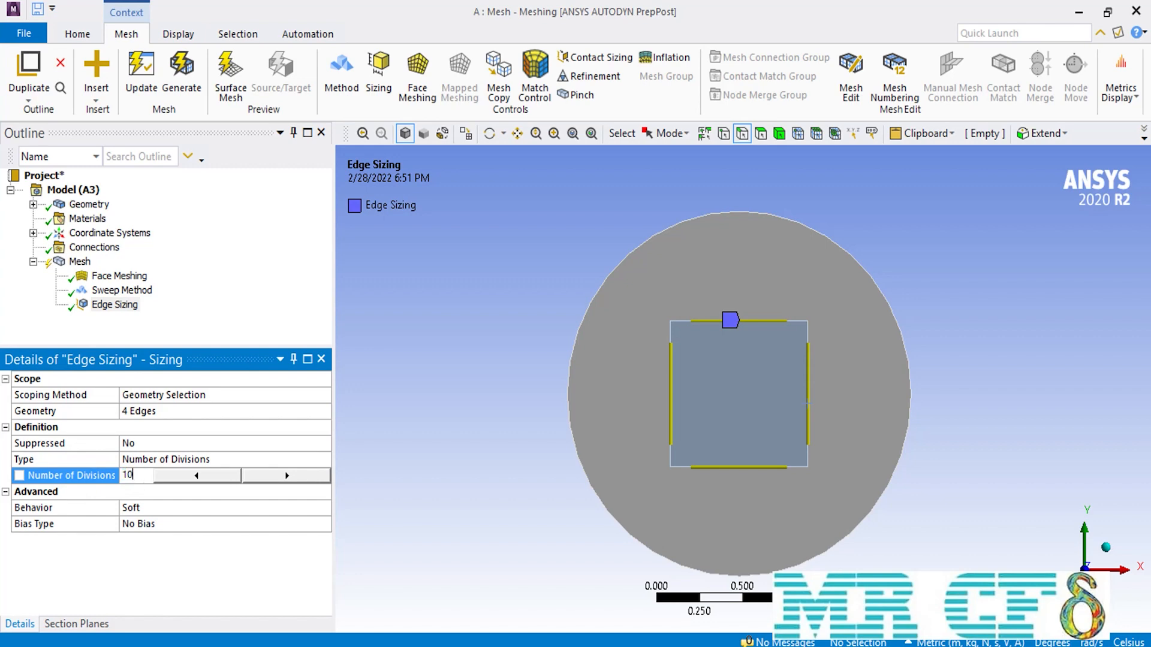
{"action": "right_click", "coordinate": [63, 268]}
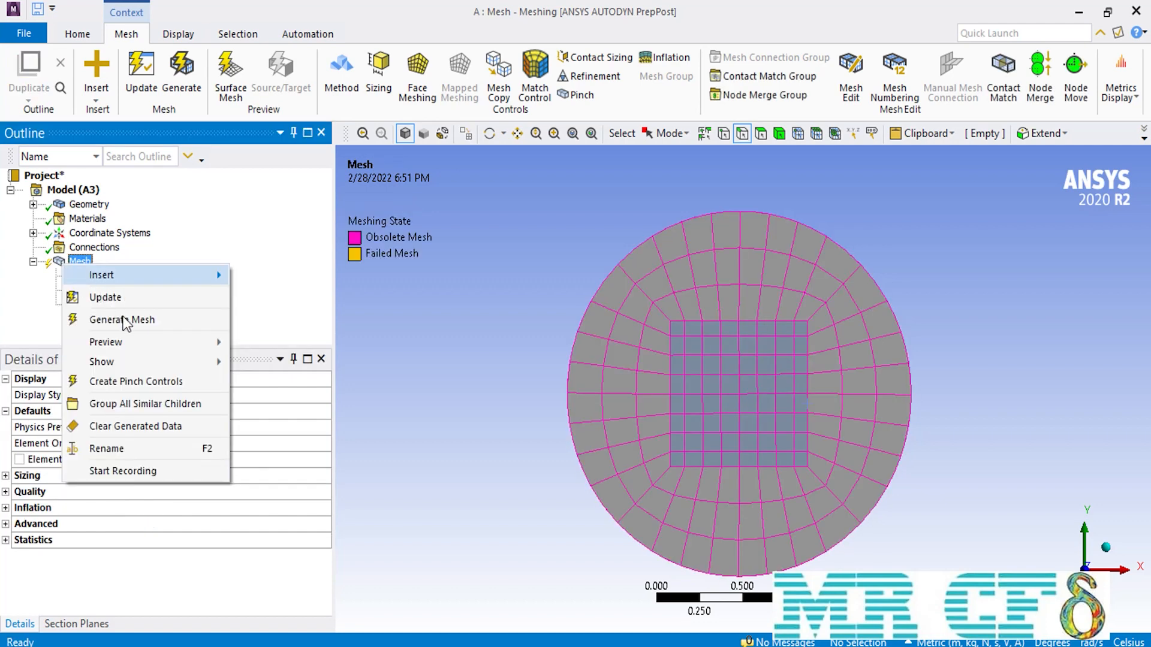
{"action": "left_click", "coordinate": [126, 324]}
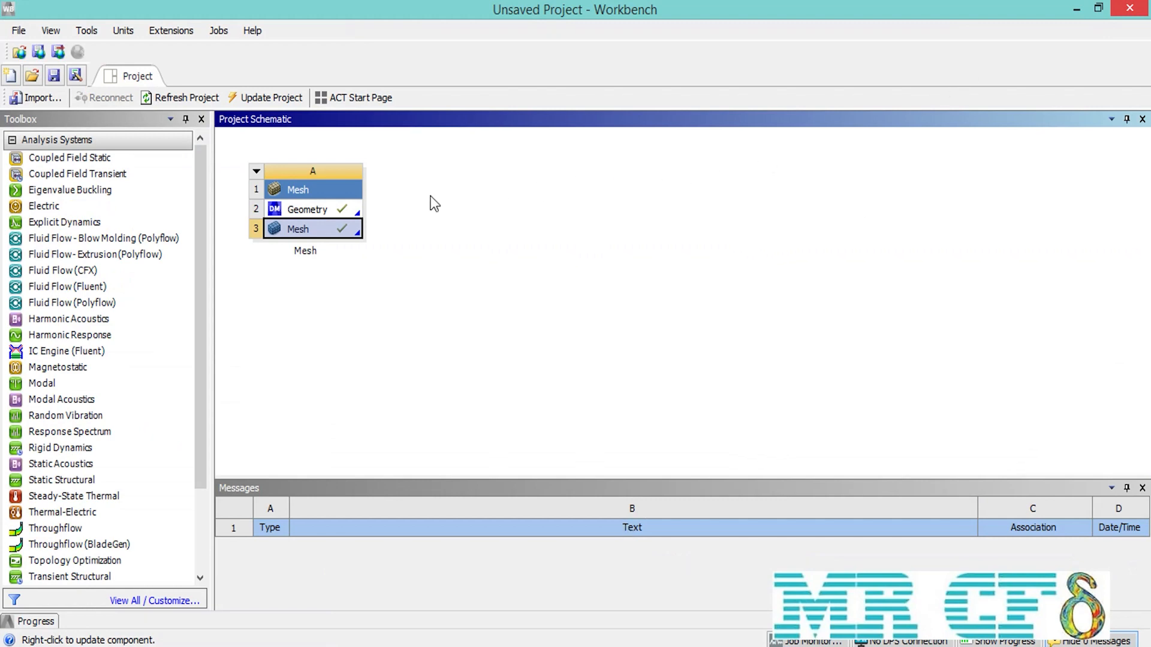
In Workbench, replace the Mesh system's geometry with the file "o-grid geom" and open it in DesignModeler.
{"action": "right_click", "coordinate": [321, 210]}
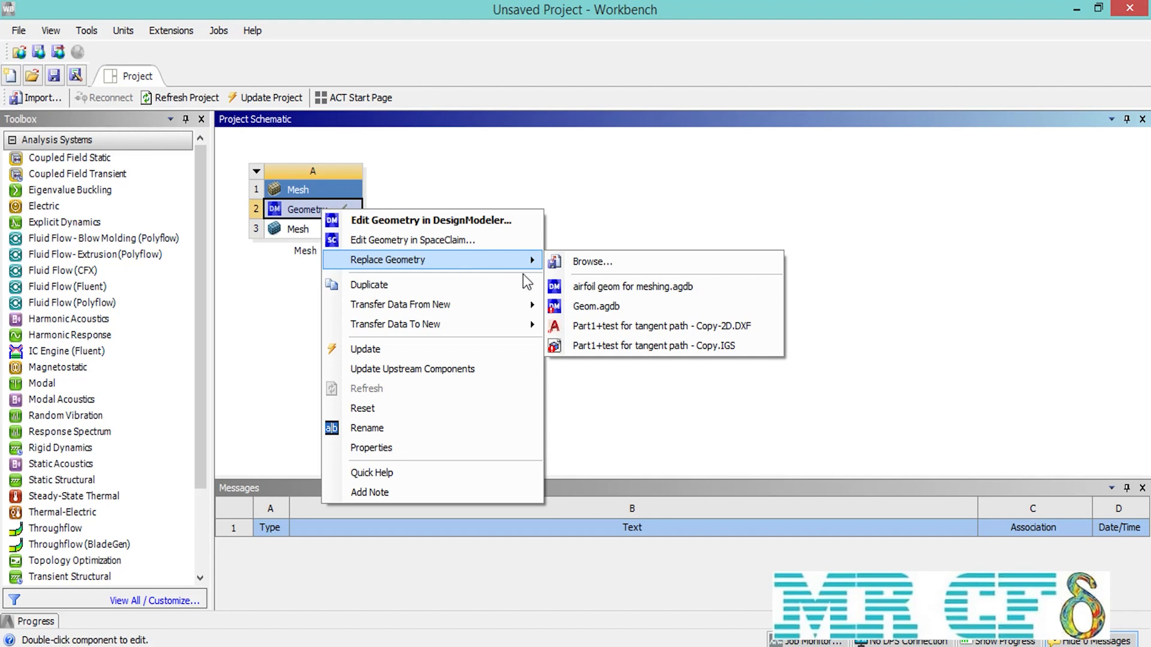
{"action": "left_click", "coordinate": [592, 269]}
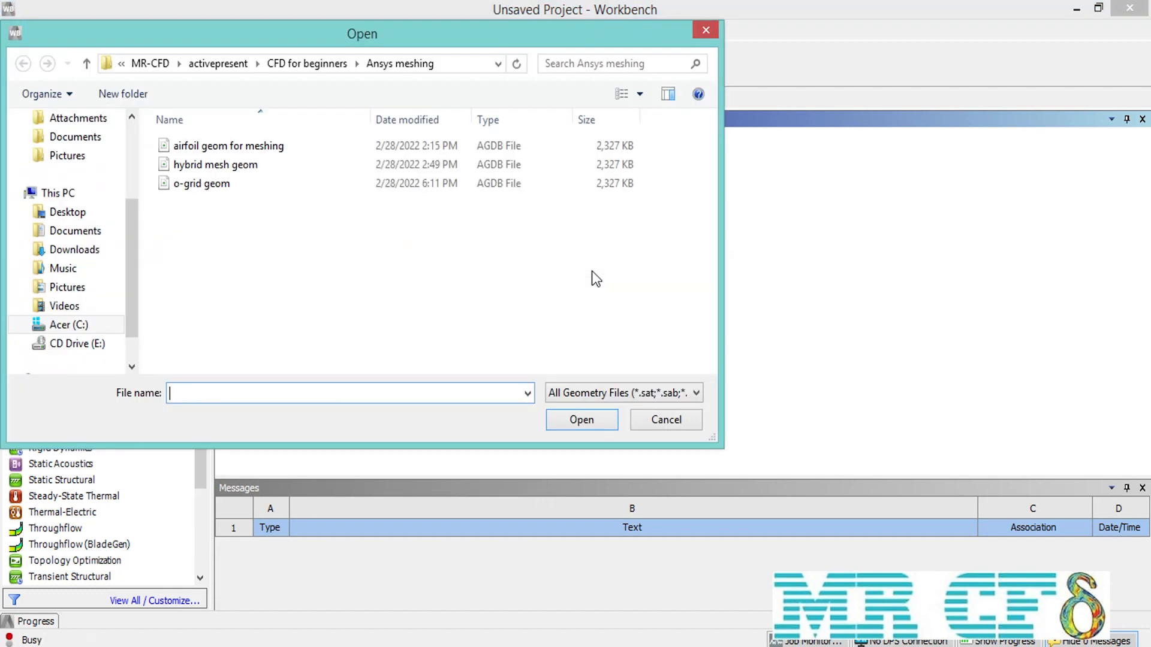
{"action": "left_click", "coordinate": [272, 185]}
{"action": "left_click", "coordinate": [570, 418]}
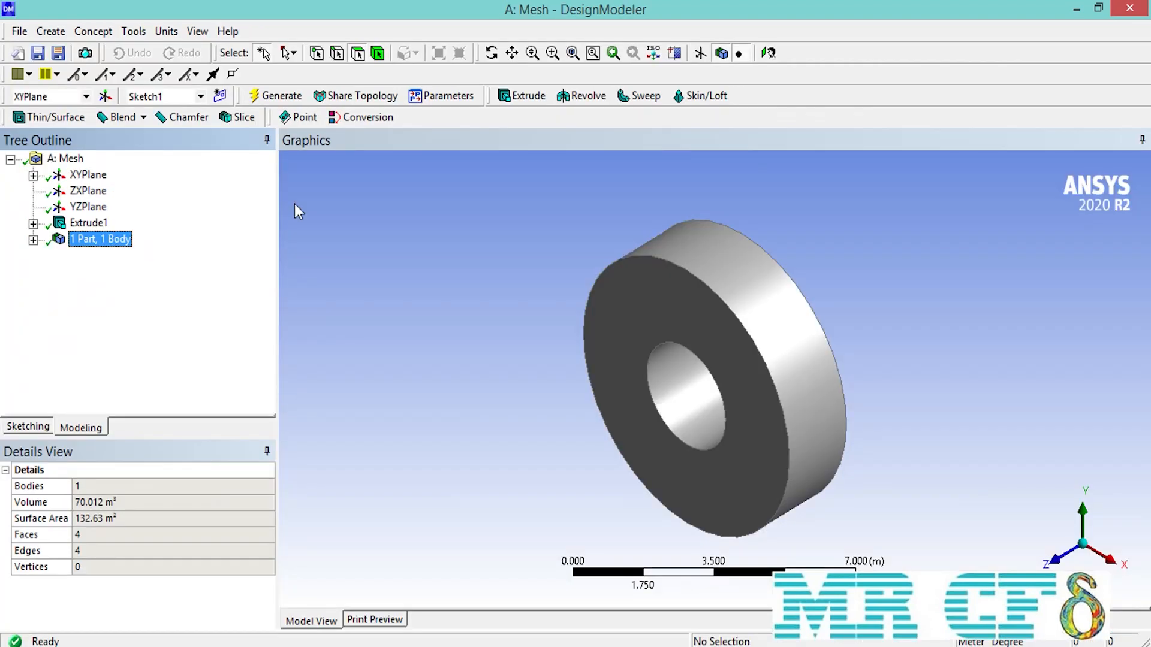
Slice the hollow cylinder by plane, with YZPlane as the base plane and all bodies as targets.
{"action": "left_click", "coordinate": [492, 53]}
{"action": "left_click_drag", "start_coordinate": [707, 330], "coordinate": [899, 339]}
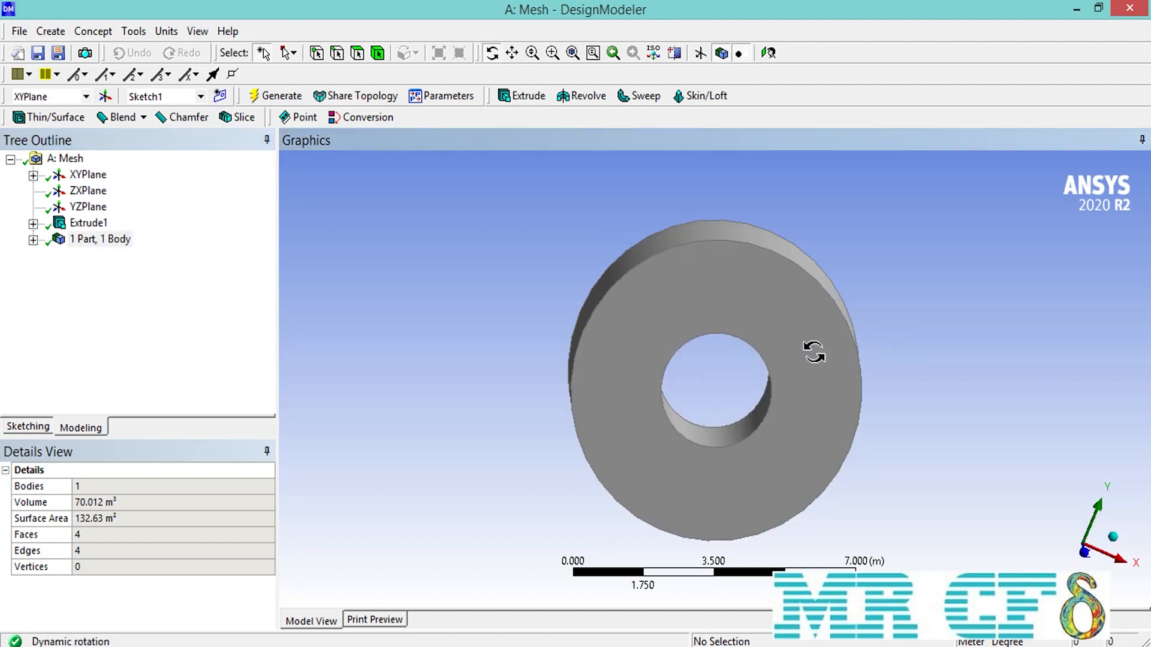
{"action": "left_click", "coordinate": [240, 117]}
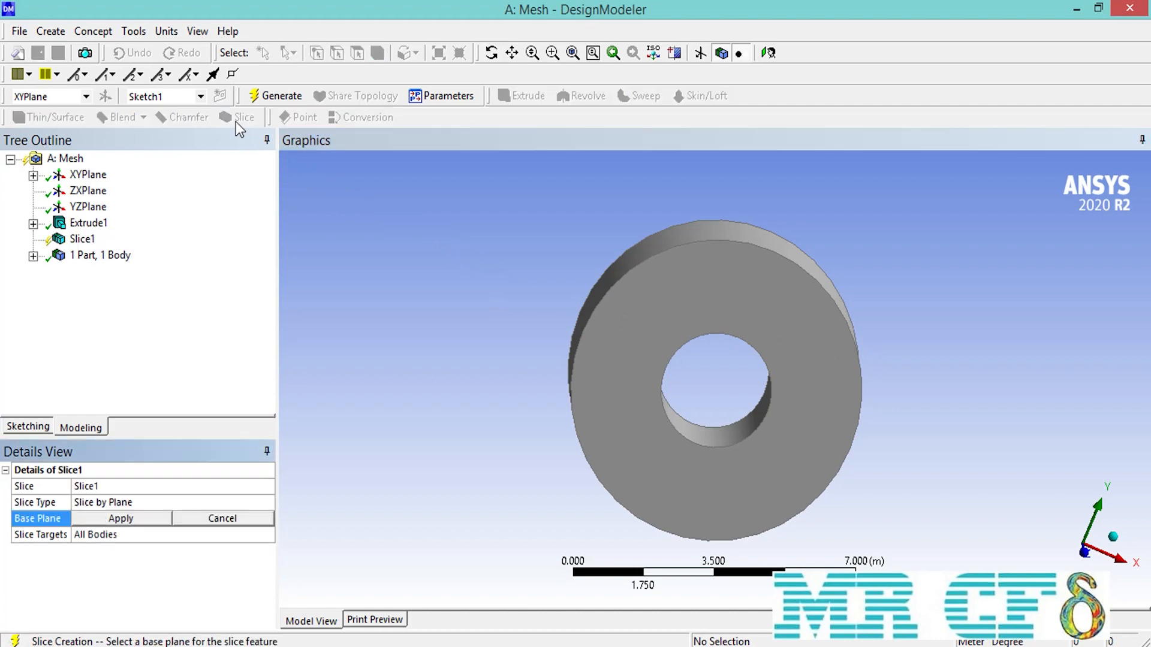
{"action": "left_click", "coordinate": [88, 207]}
{"action": "left_click", "coordinate": [122, 519]}
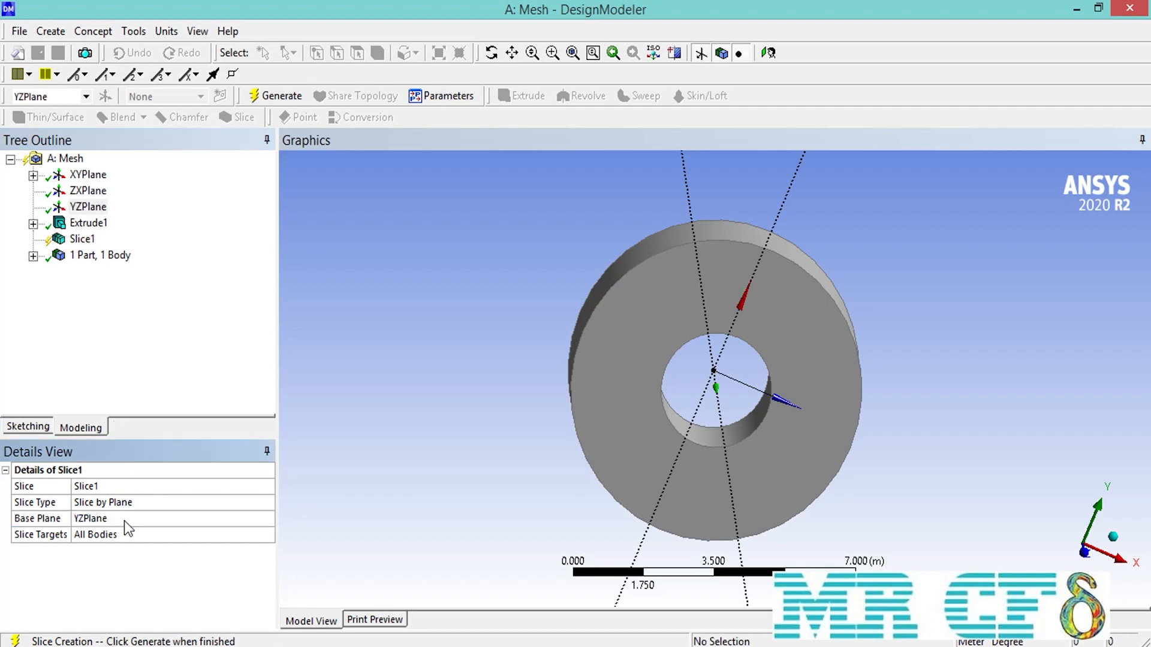
{"action": "left_click", "coordinate": [282, 101]}
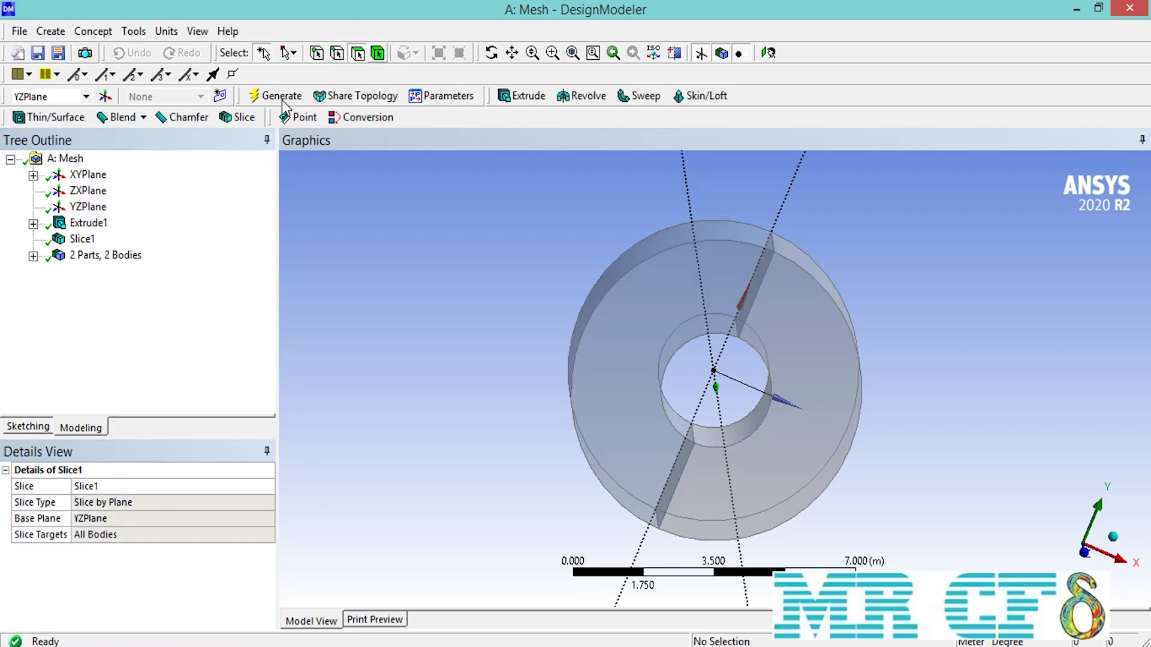
Form a new part from the two half-ring solid bodies.
{"action": "left_click", "coordinate": [33, 256]}
{"action": "left_click", "coordinate": [96, 272]}
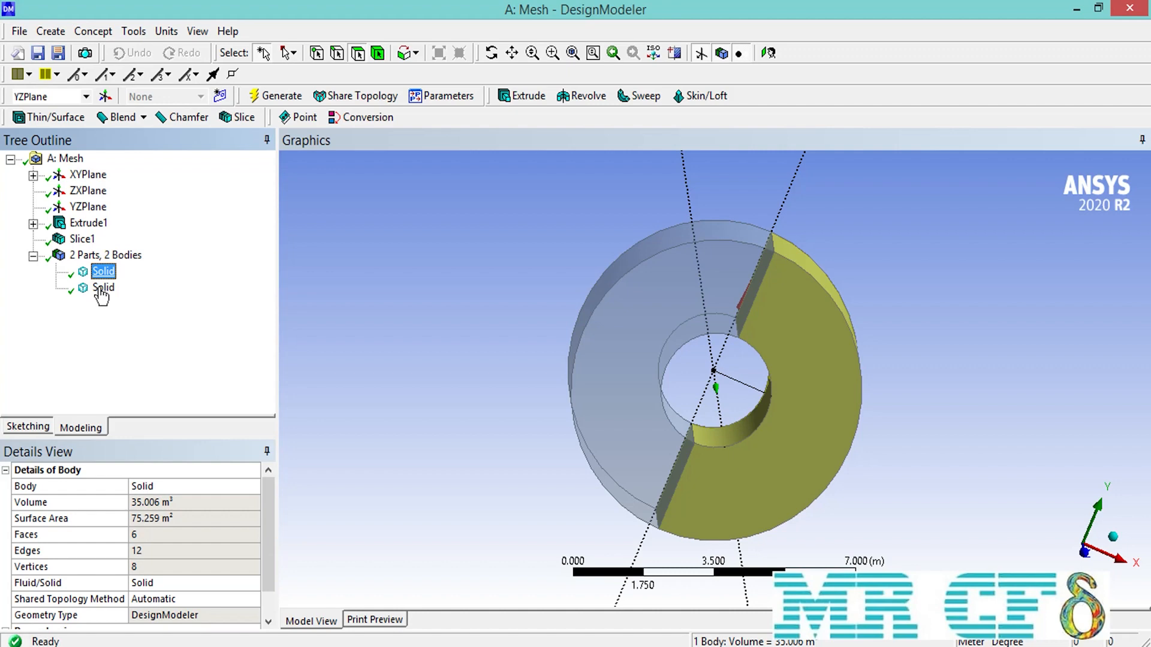
{"action": "left_click", "coordinate": [102, 293]}
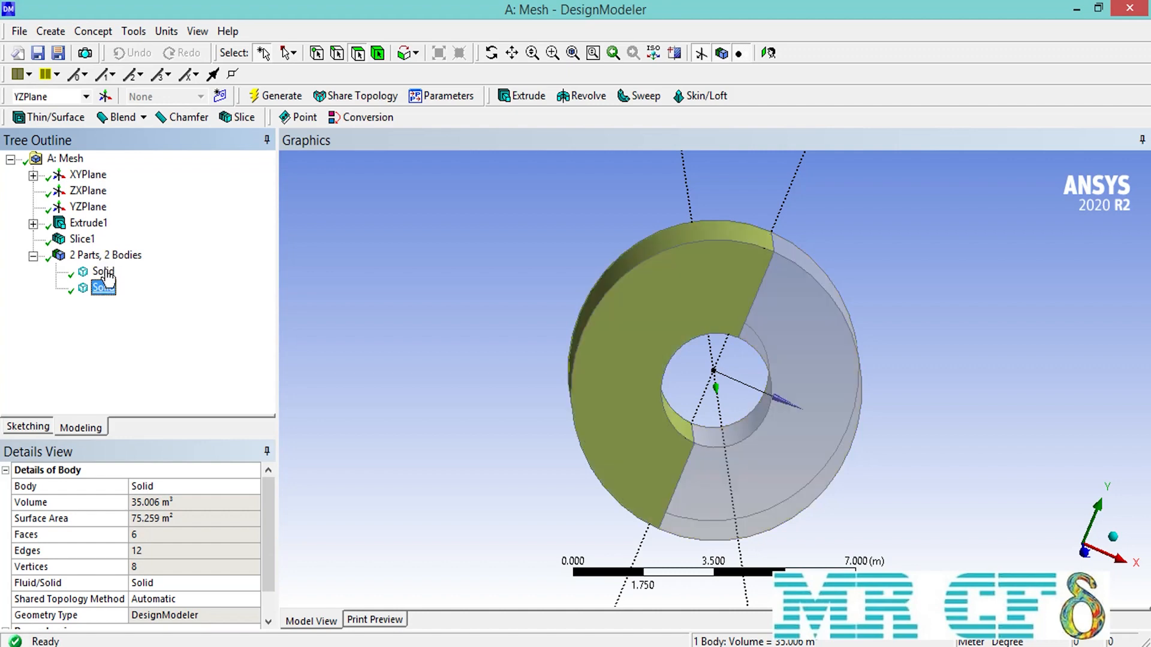
{"action": "left_click", "coordinate": [107, 274], "text": "ctrl"}
{"action": "right_click", "coordinate": [106, 274]}
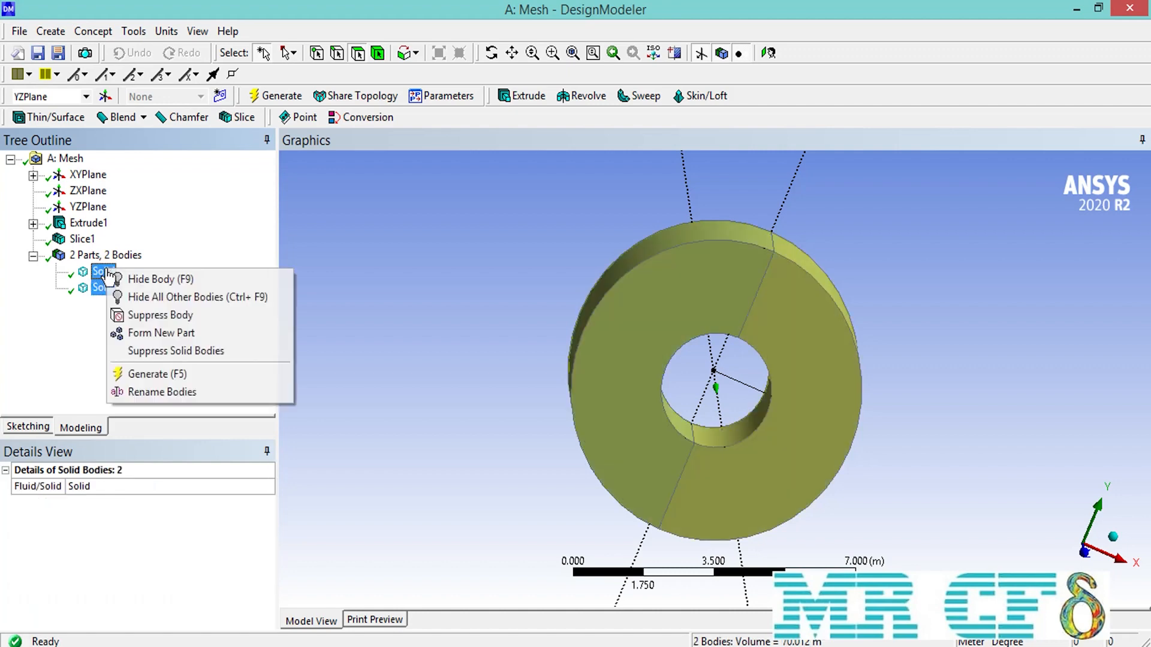
{"action": "left_click", "coordinate": [191, 332]}
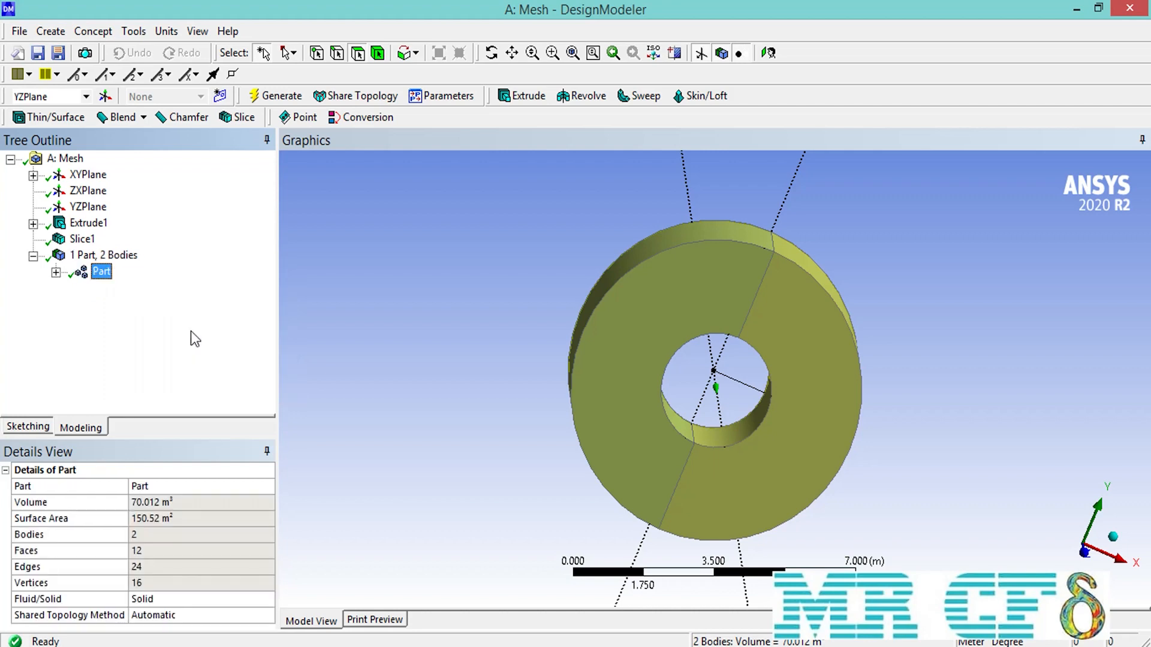
Close DesignModeler and open the mesh component in Meshing with the sliced hollow cylinder.
{"action": "left_click", "coordinate": [1131, 12]}
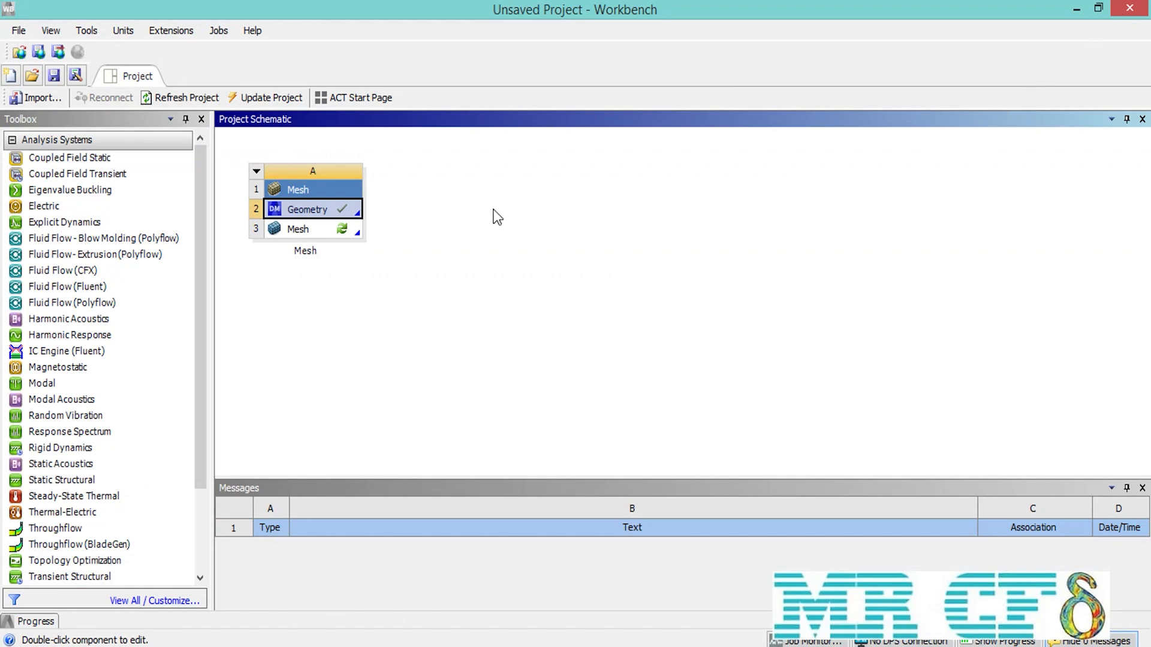
{"action": "double_click", "coordinate": [344, 226]}
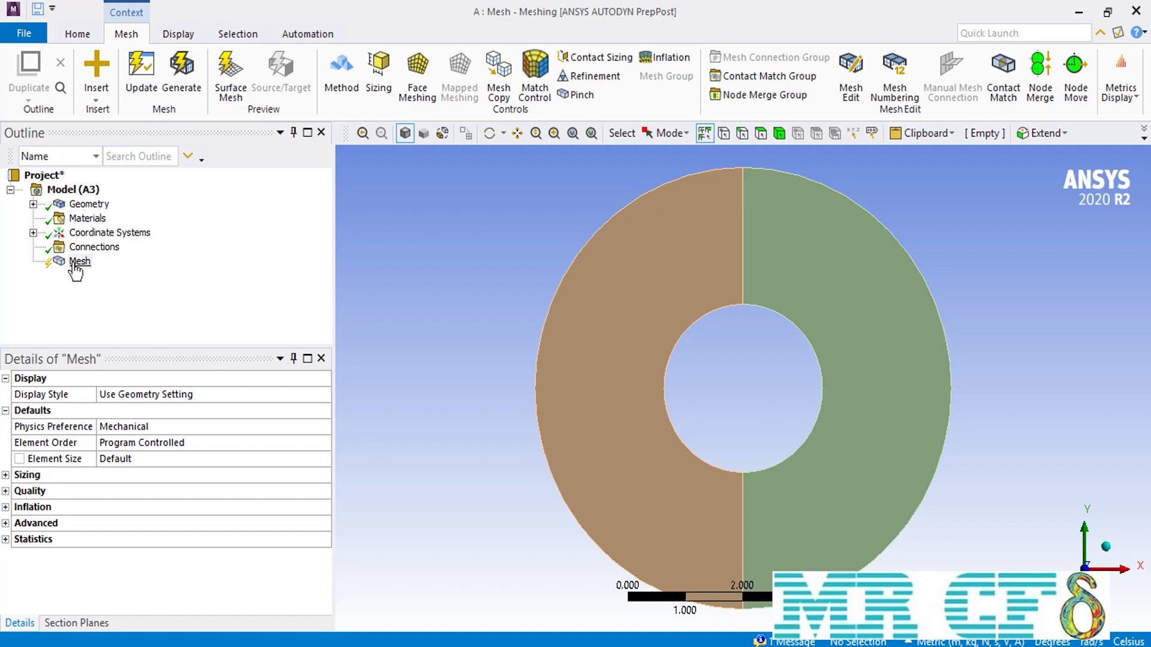
Insert a mesh Method scoped to both half-ring bodies and set its method to MultiZone.
{"action": "right_click", "coordinate": [74, 265]}
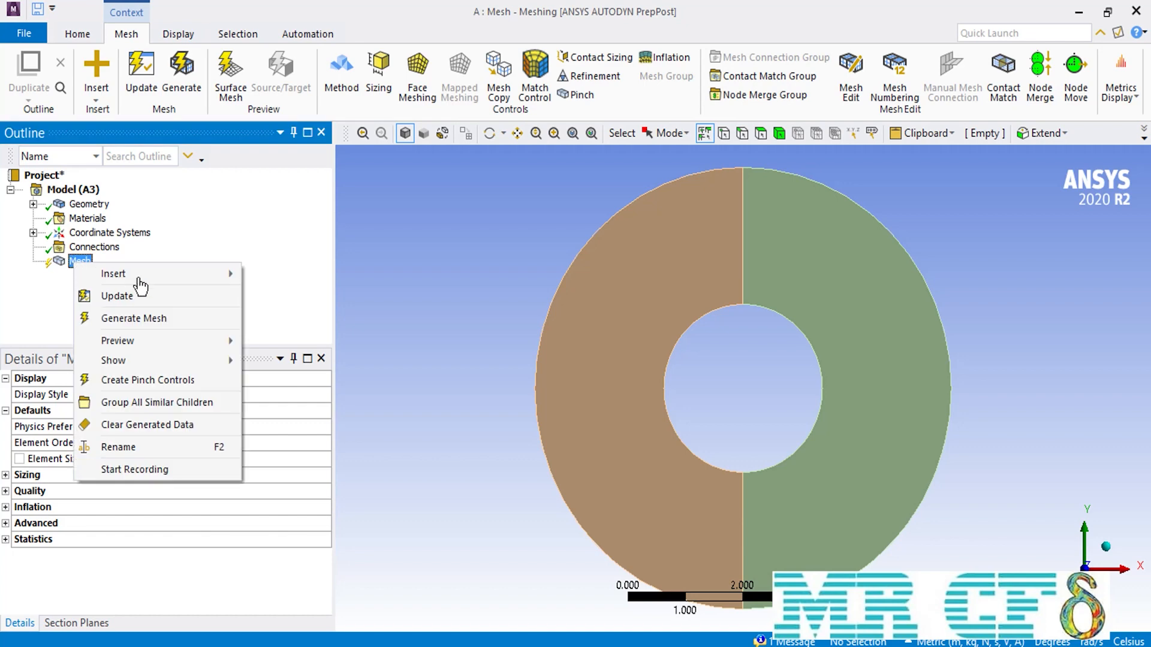
{"action": "mouse_move", "coordinate": [120, 272]}
{"action": "left_click", "coordinate": [297, 278]}
{"action": "left_click", "coordinate": [308, 411]}
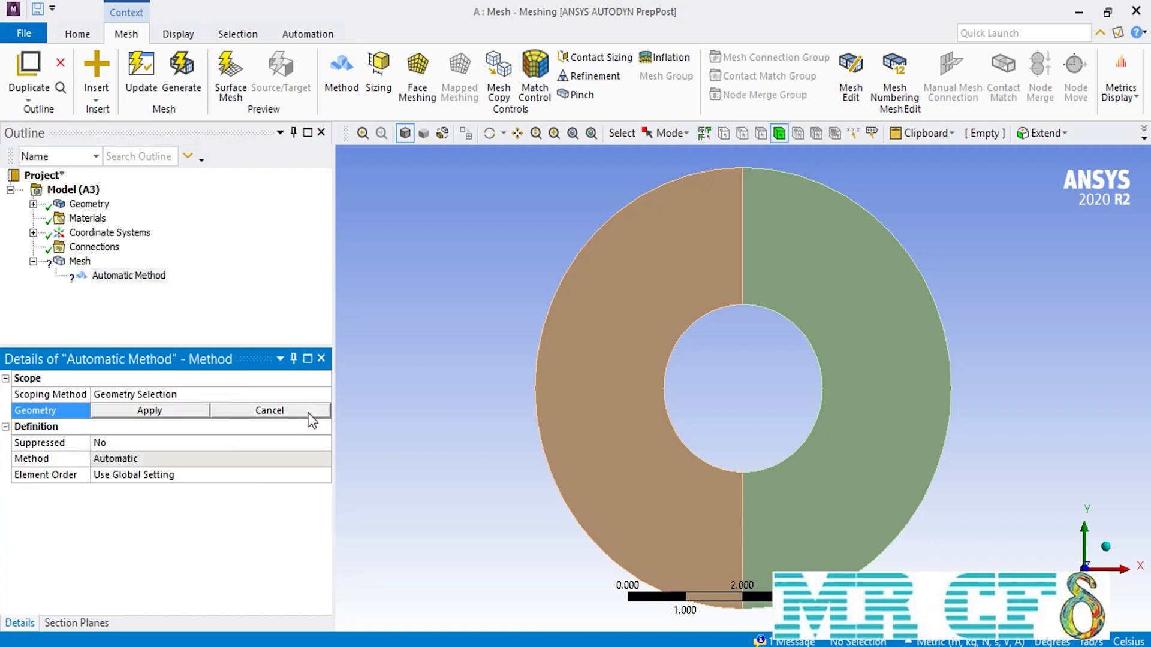
{"action": "left_click", "coordinate": [572, 309]}
{"action": "left_click", "coordinate": [790, 294], "text": "ctrl"}
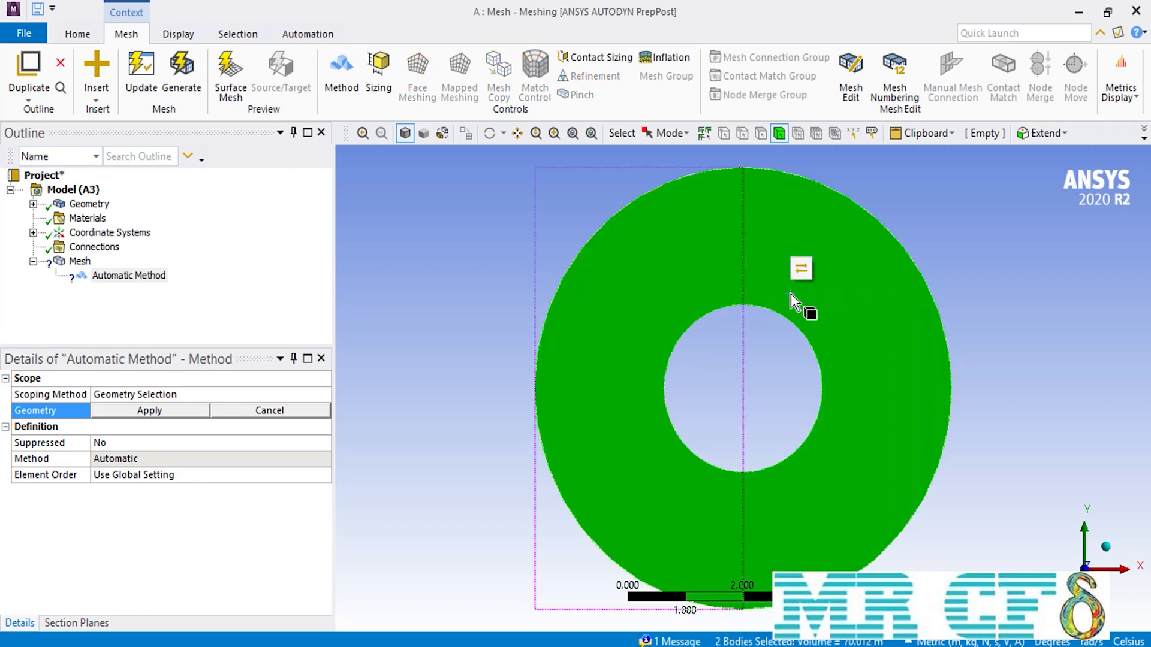
{"action": "left_click", "coordinate": [189, 411]}
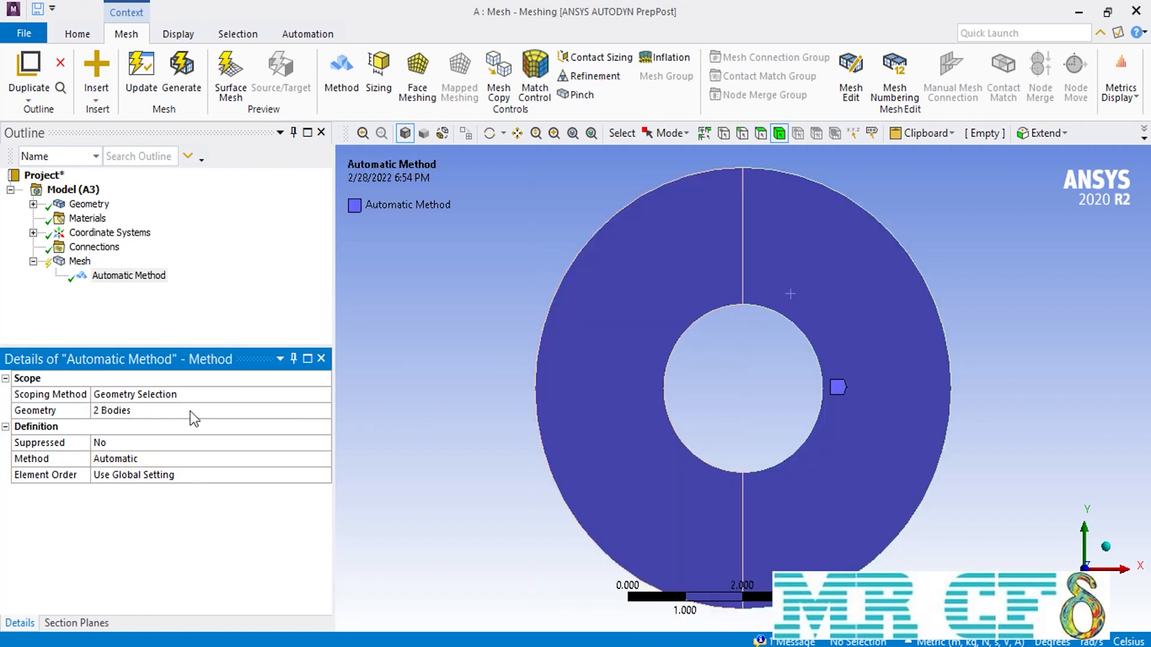
{"action": "left_click", "coordinate": [324, 458]}
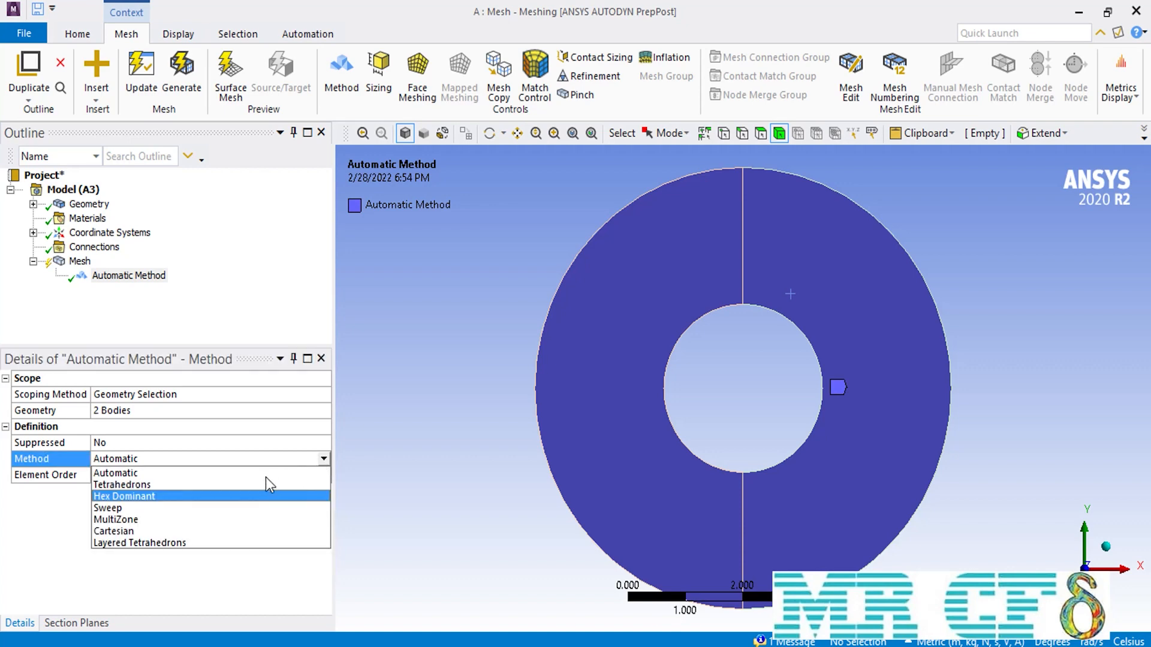
{"action": "left_click", "coordinate": [157, 519]}
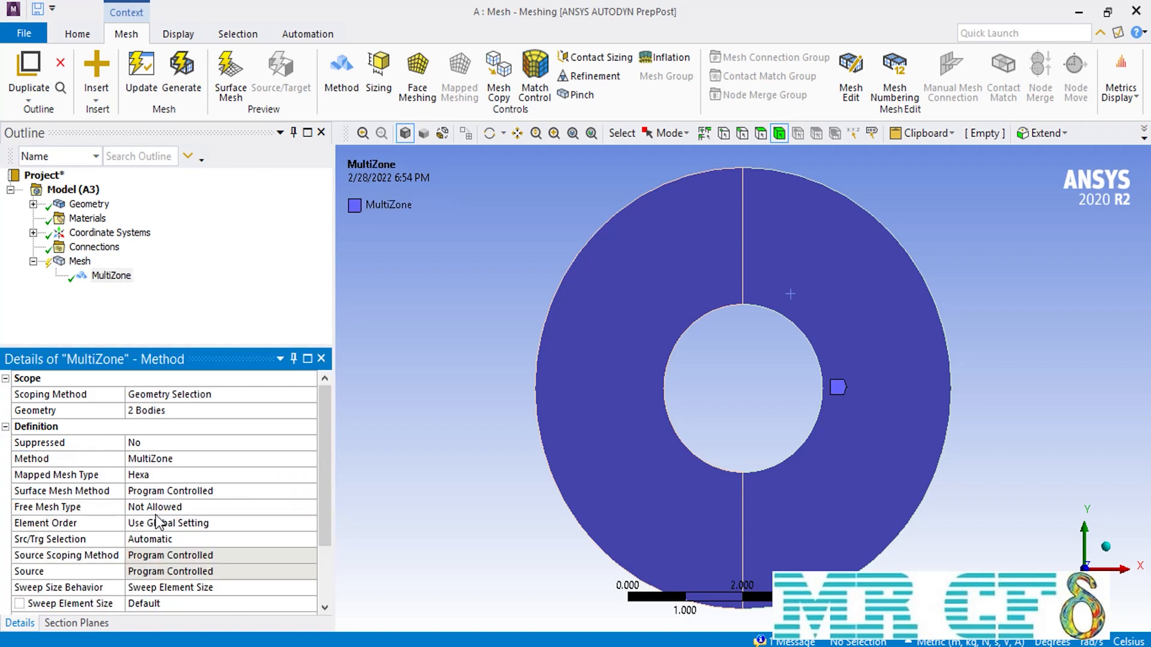
Generate the MultiZone mesh of the hollow cylinder and view it at an angle to inspect the elements.
{"action": "right_click", "coordinate": [78, 262]}
{"action": "left_click", "coordinate": [120, 300]}
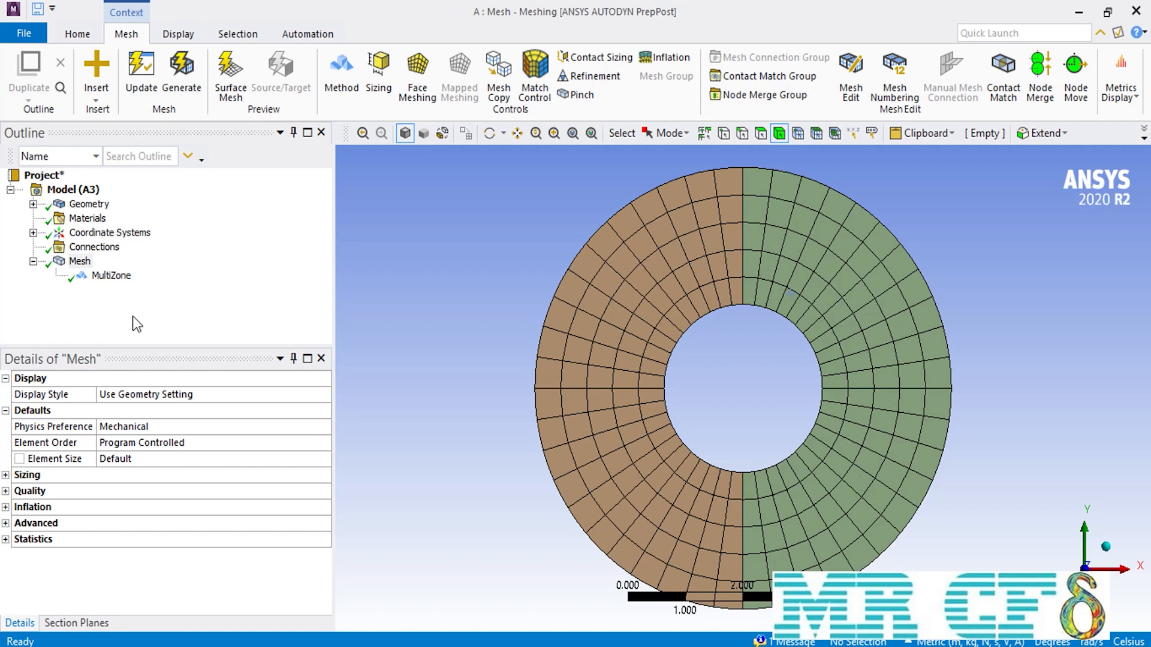
{"action": "left_click", "coordinate": [490, 133]}
{"action": "left_click_drag", "start_coordinate": [596, 289], "coordinate": [669, 347]}
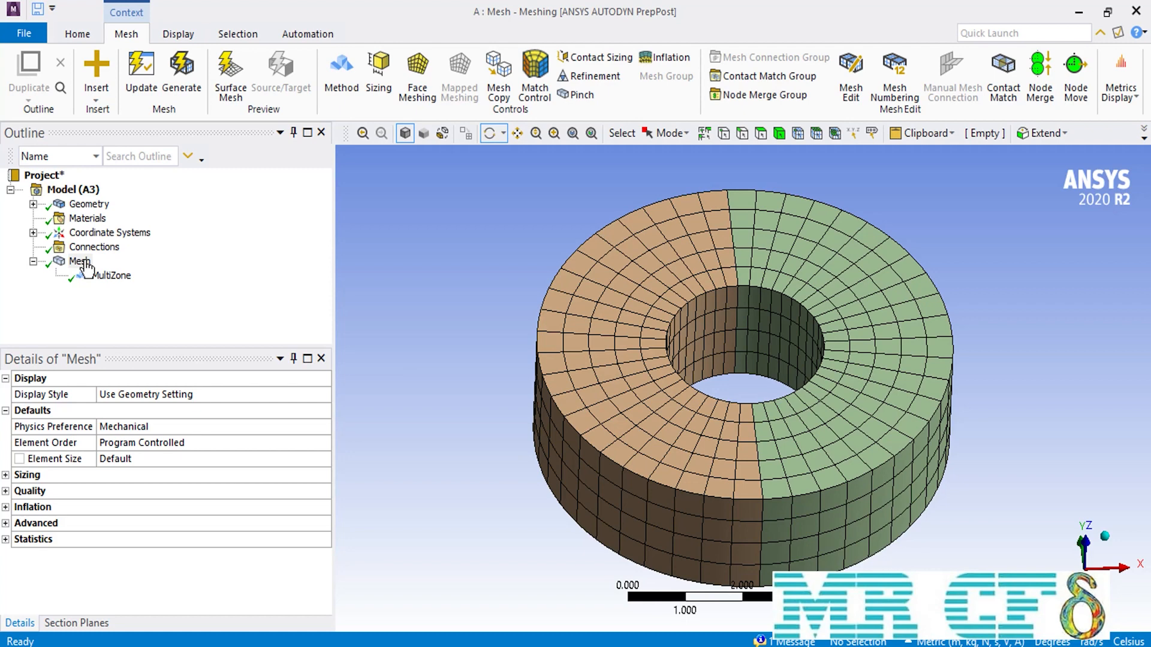
Insert a mesh Sizing control scoped to the straight radial edge between the two halves on the hollow cylinder's upper face.
{"action": "right_click", "coordinate": [84, 266]}
{"action": "mouse_move", "coordinate": [110, 268]}
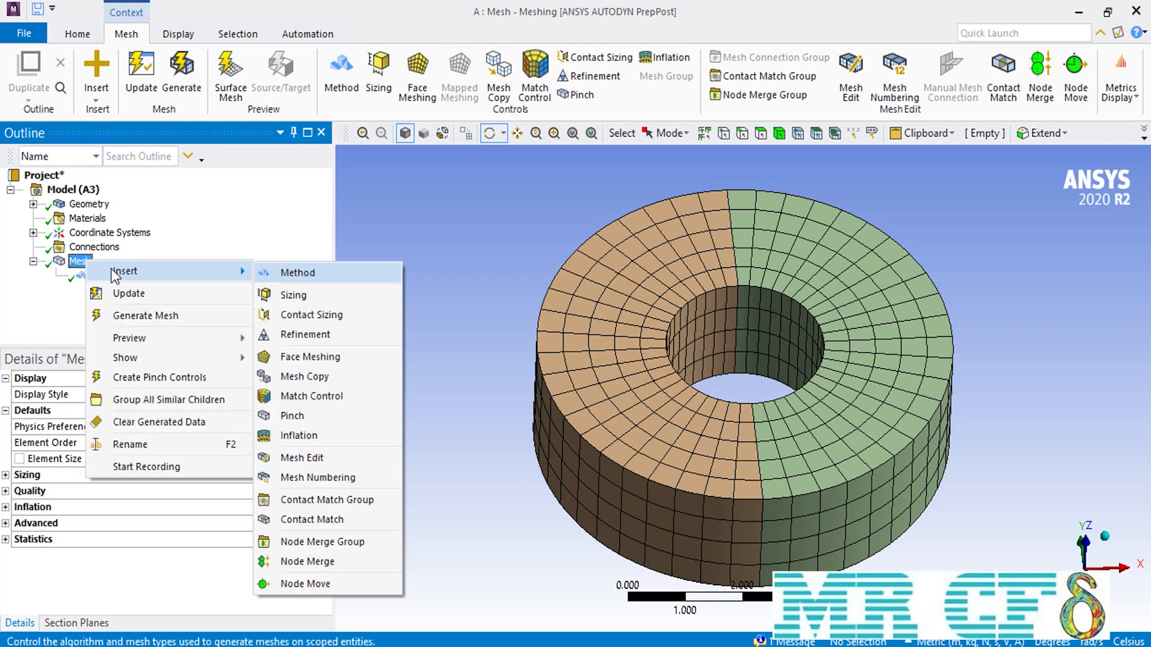
{"action": "left_click", "coordinate": [327, 294]}
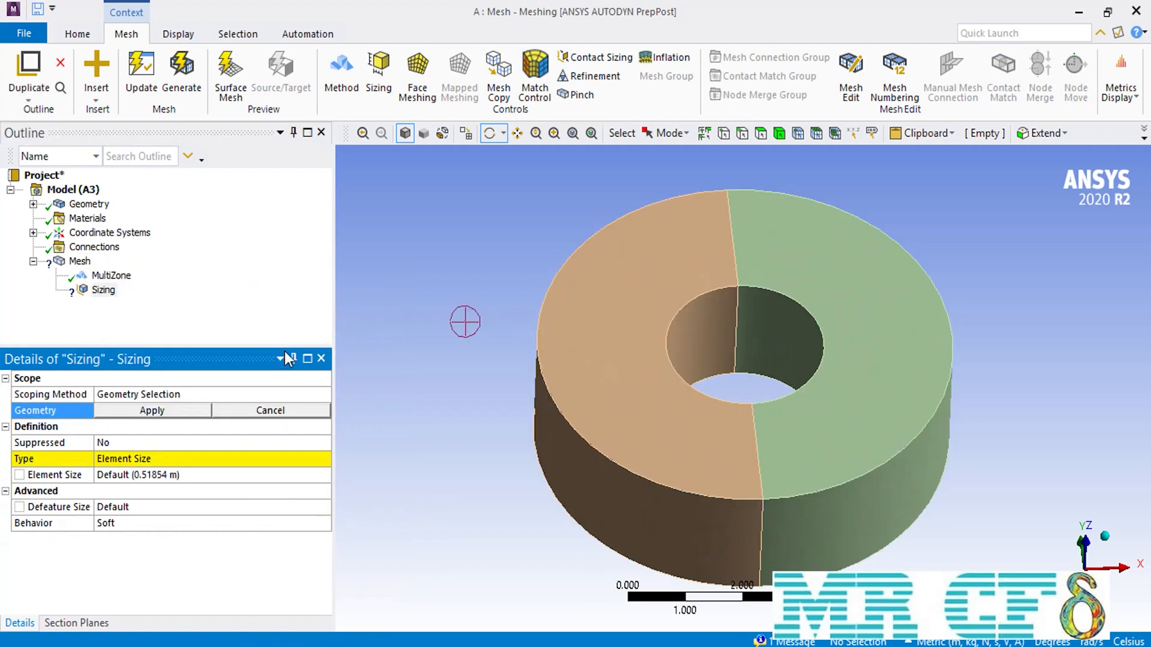
{"action": "left_click", "coordinate": [742, 133]}
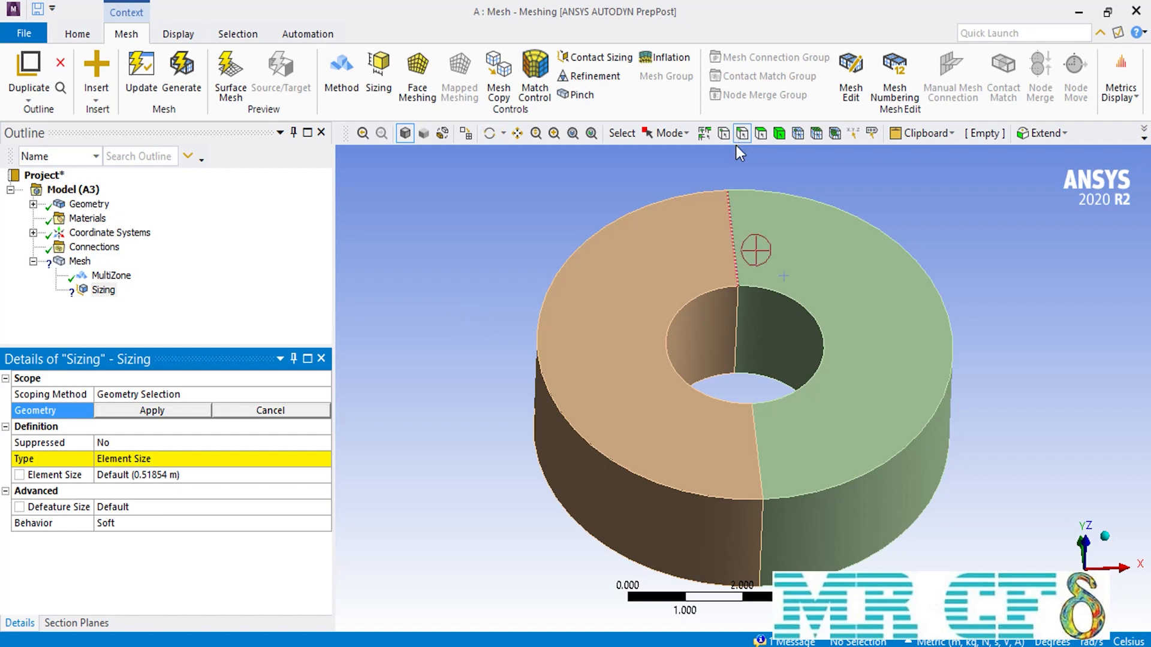
{"action": "left_click", "coordinate": [734, 252]}
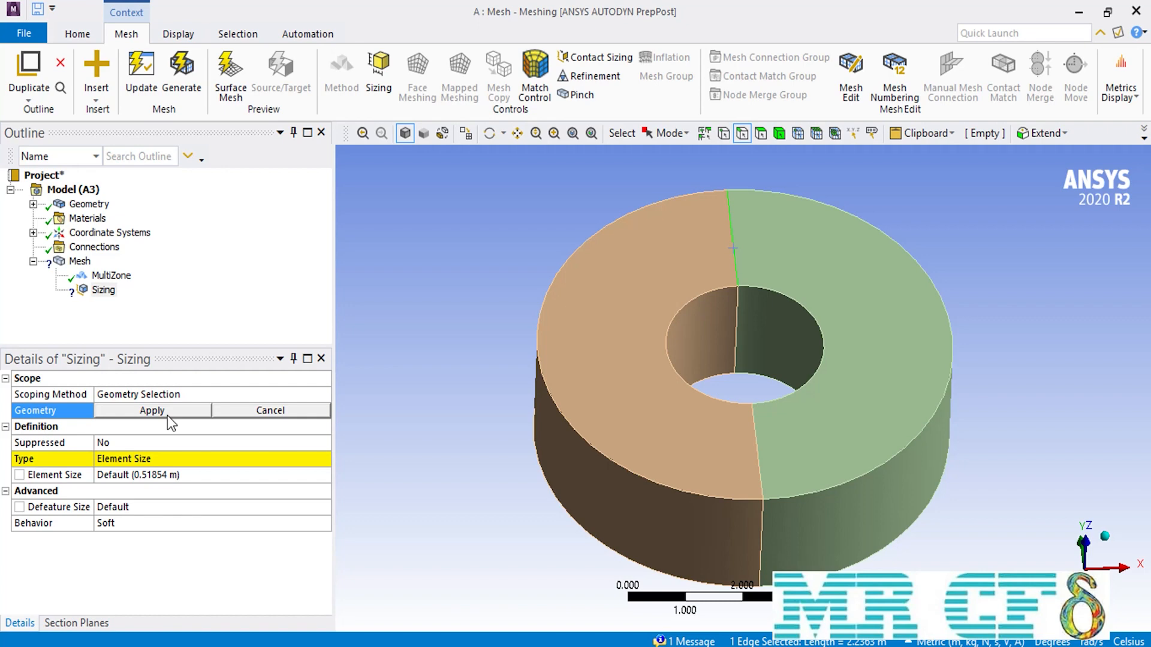
{"action": "left_click", "coordinate": [167, 416]}
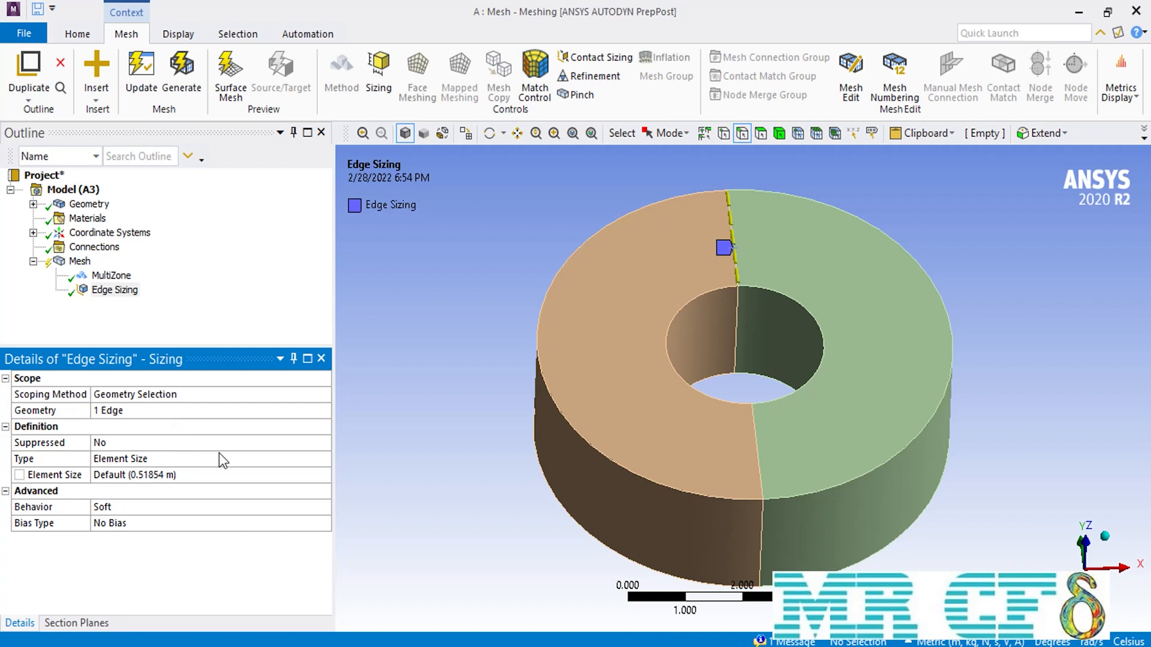
Set the radial edge sizing's type to Number of Divisions with 10 divisions.
{"action": "left_click", "coordinate": [272, 463]}
{"action": "left_click", "coordinate": [228, 485]}
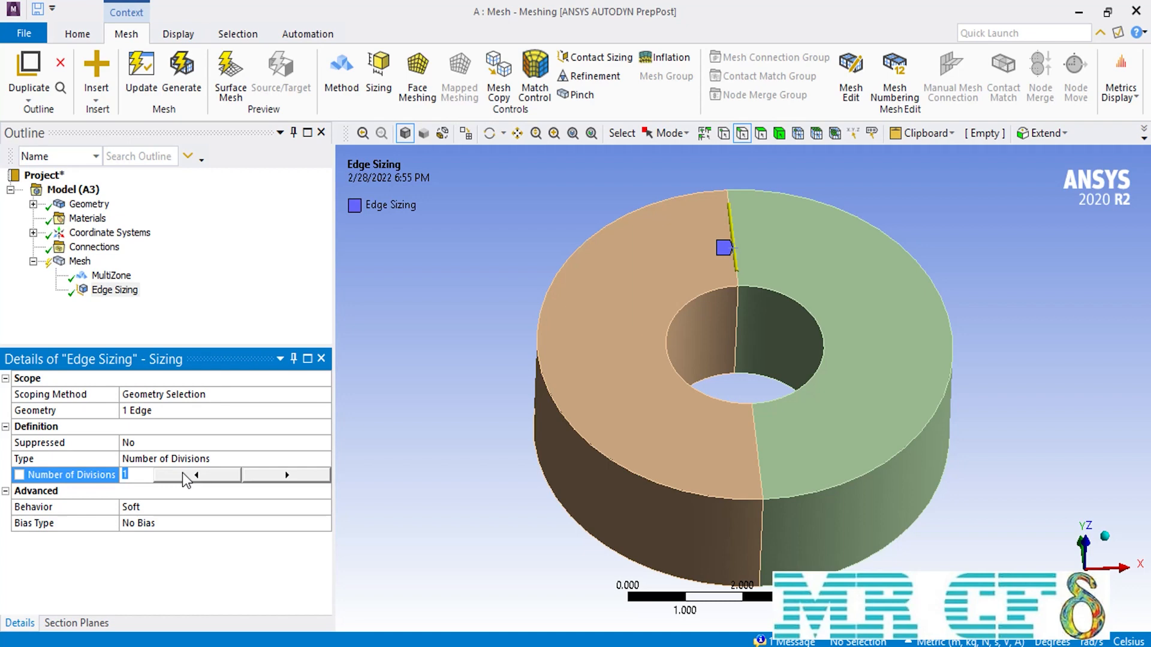
{"action": "type", "text": "10"}
{"action": "key", "text": "Return"}
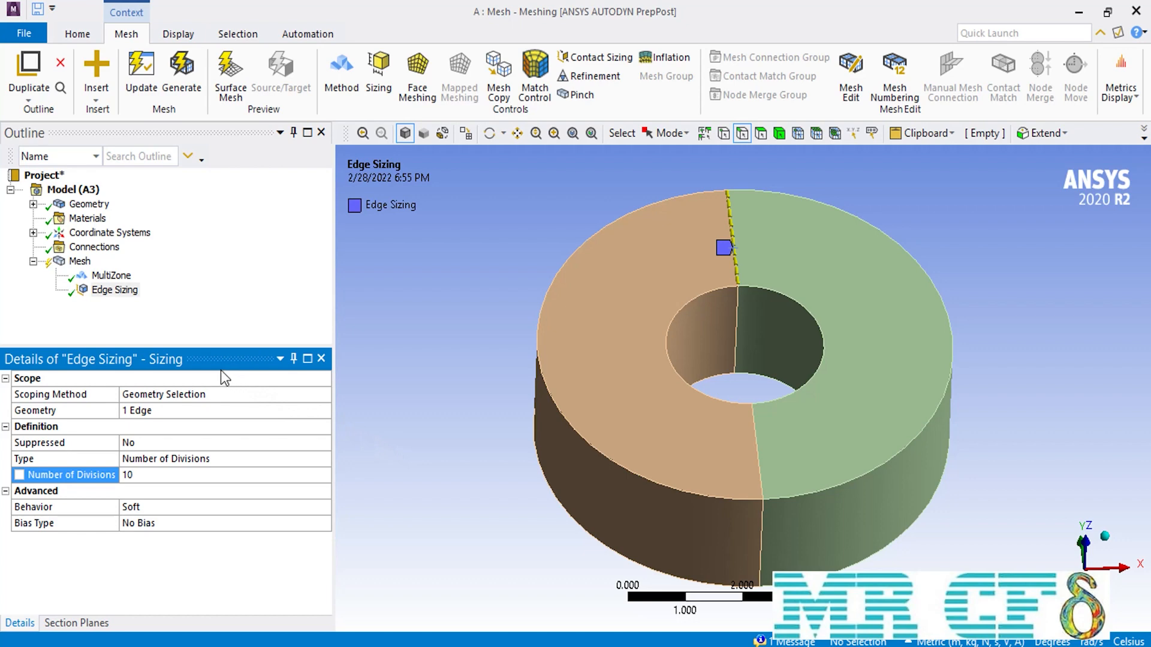
Insert a second Sizing control scoped to the vertical seam edge on the inner wall of the hole.
{"action": "right_click", "coordinate": [66, 263]}
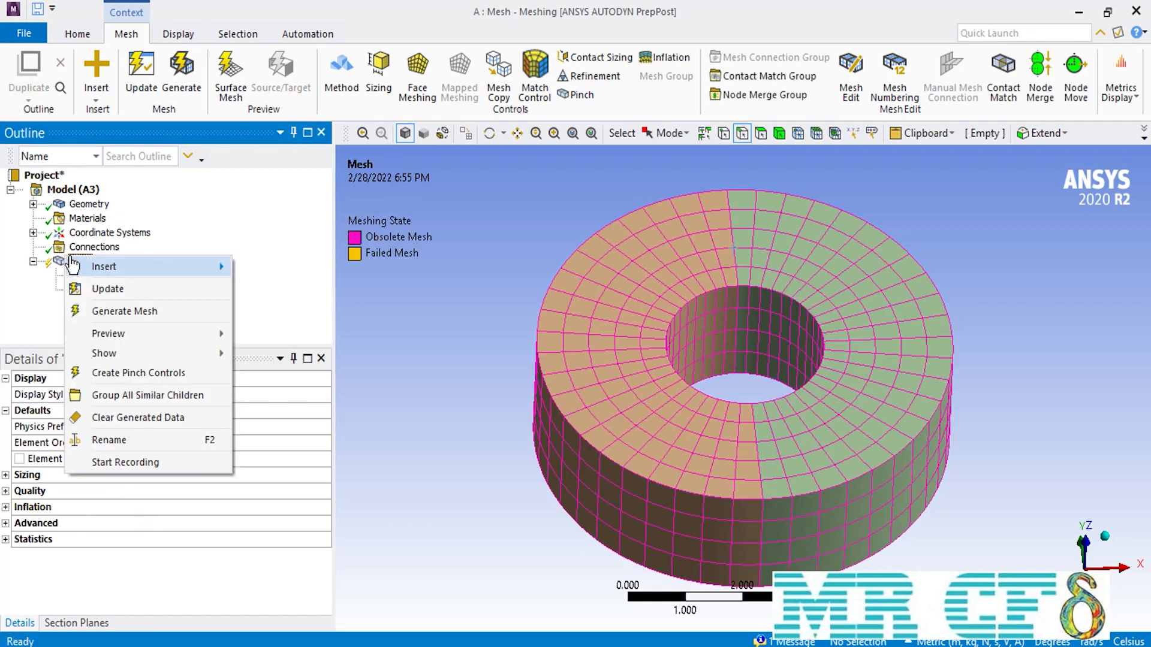
{"action": "mouse_move", "coordinate": [228, 265]}
{"action": "left_click", "coordinate": [273, 297]}
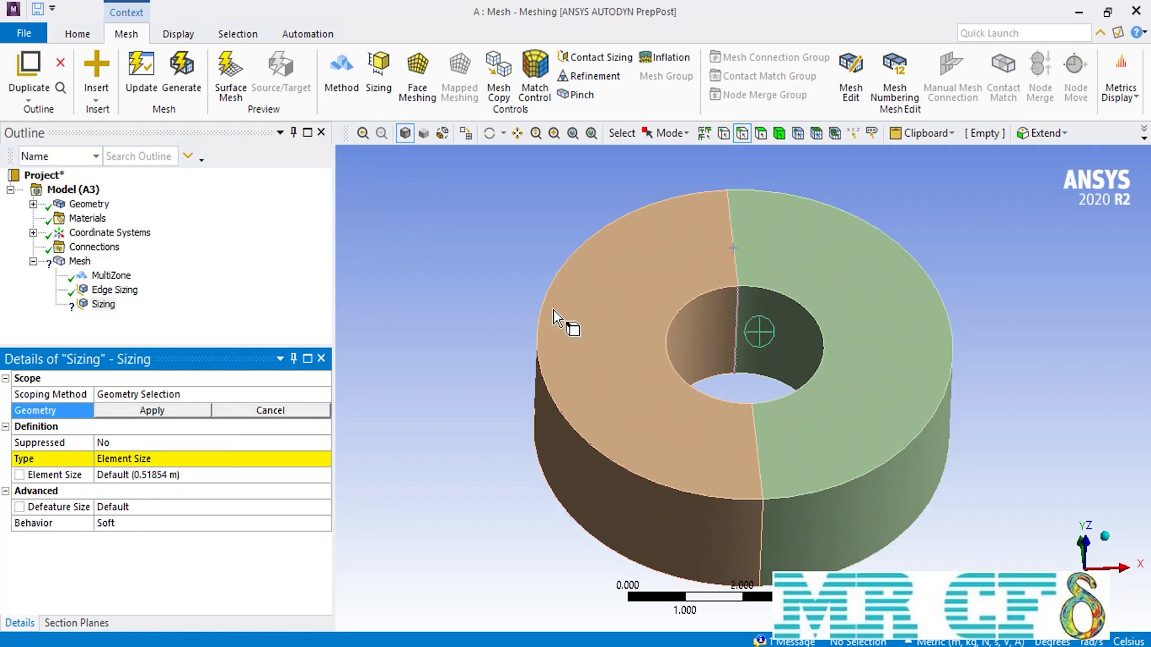
{"action": "left_click", "coordinate": [733, 333]}
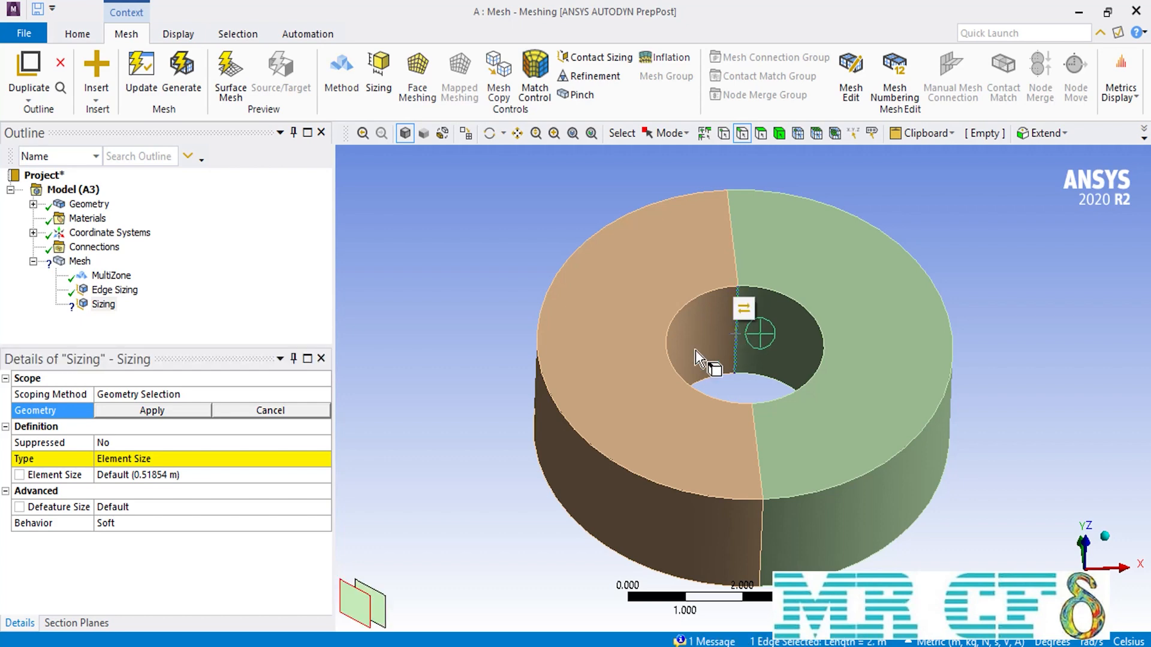
{"action": "left_click", "coordinate": [161, 412]}
Set the inner vertical edge sizing's type to Number of Divisions with 7 divisions.
{"action": "left_click", "coordinate": [182, 458]}
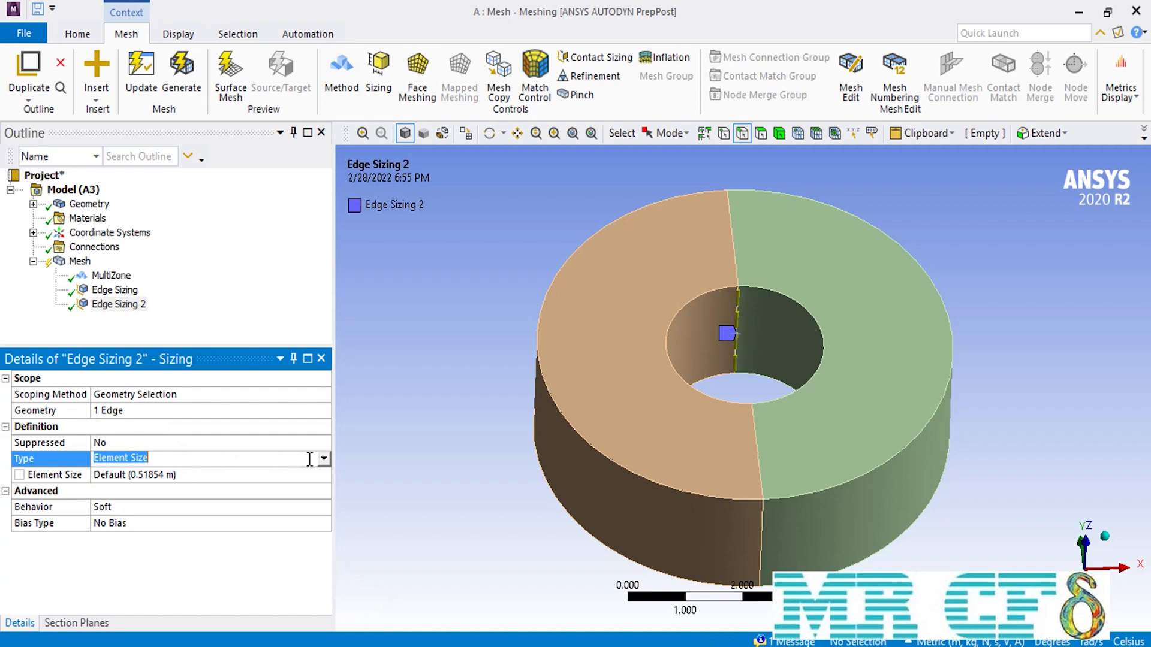
{"action": "left_click", "coordinate": [323, 459]}
{"action": "left_click", "coordinate": [214, 483]}
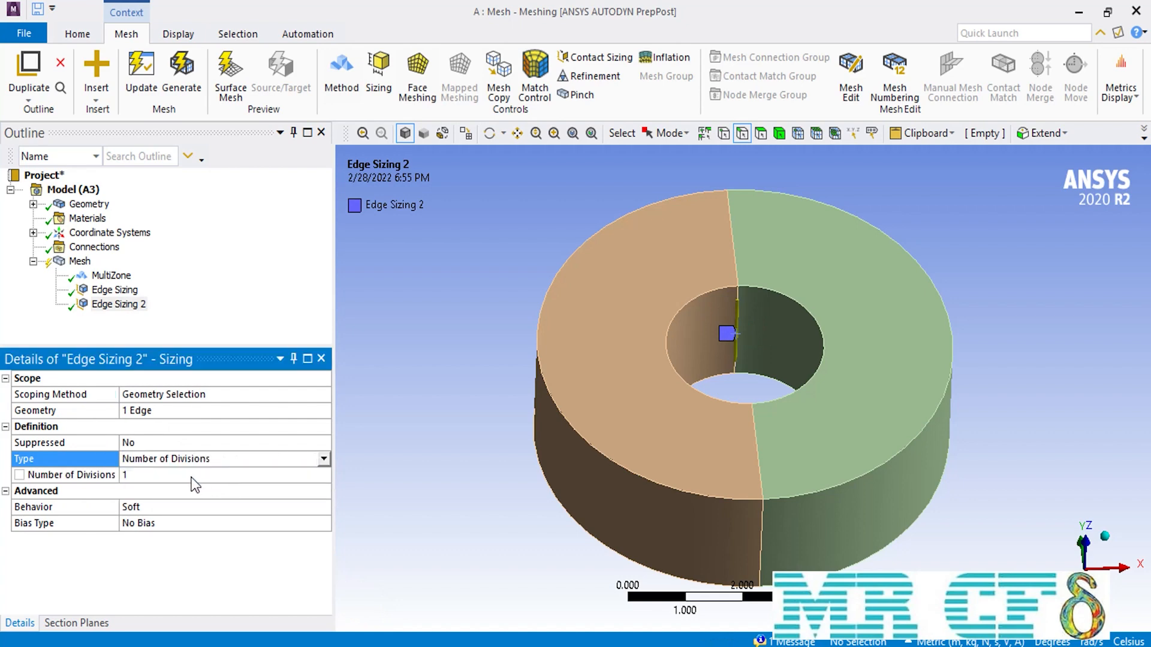
{"action": "left_click", "coordinate": [137, 474]}
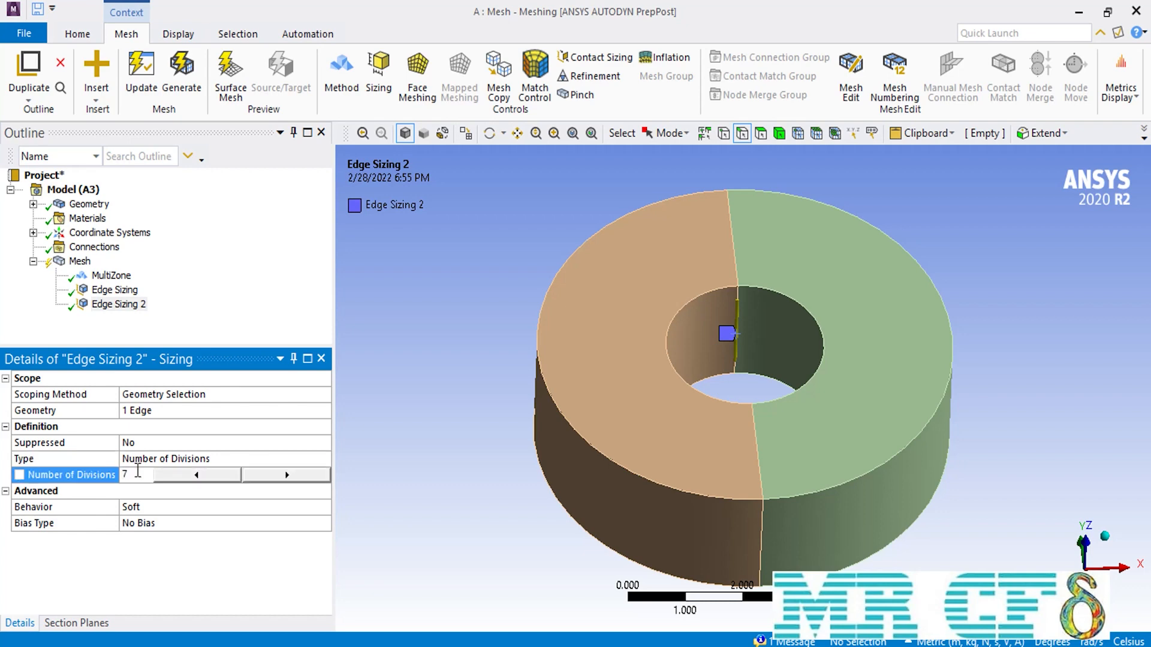
Generate the hollow cylinder mesh with both edge sizings and close Meshing.
{"action": "right_click", "coordinate": [78, 262]}
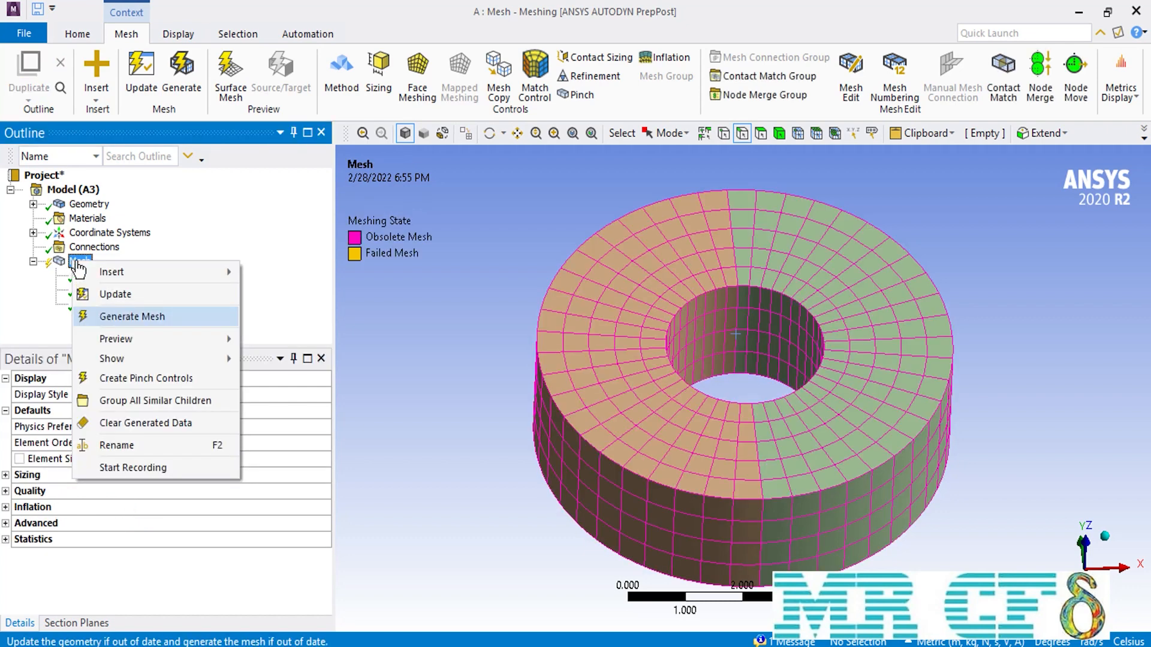
{"action": "left_click", "coordinate": [175, 309]}
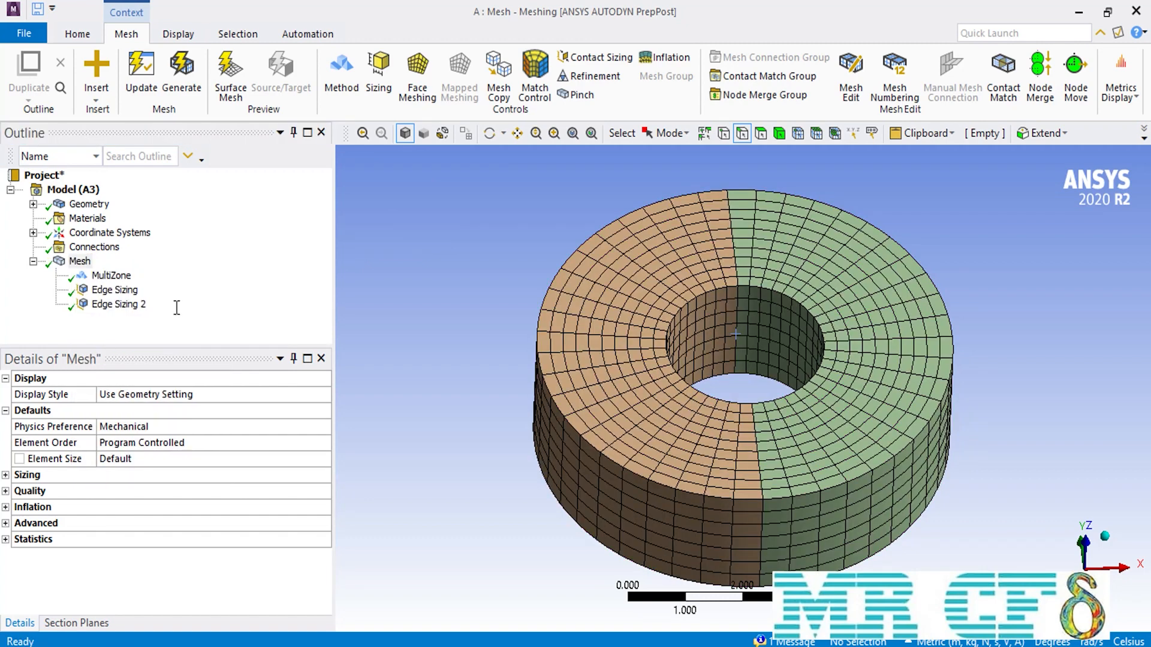
{"action": "left_click", "coordinate": [1136, 12]}
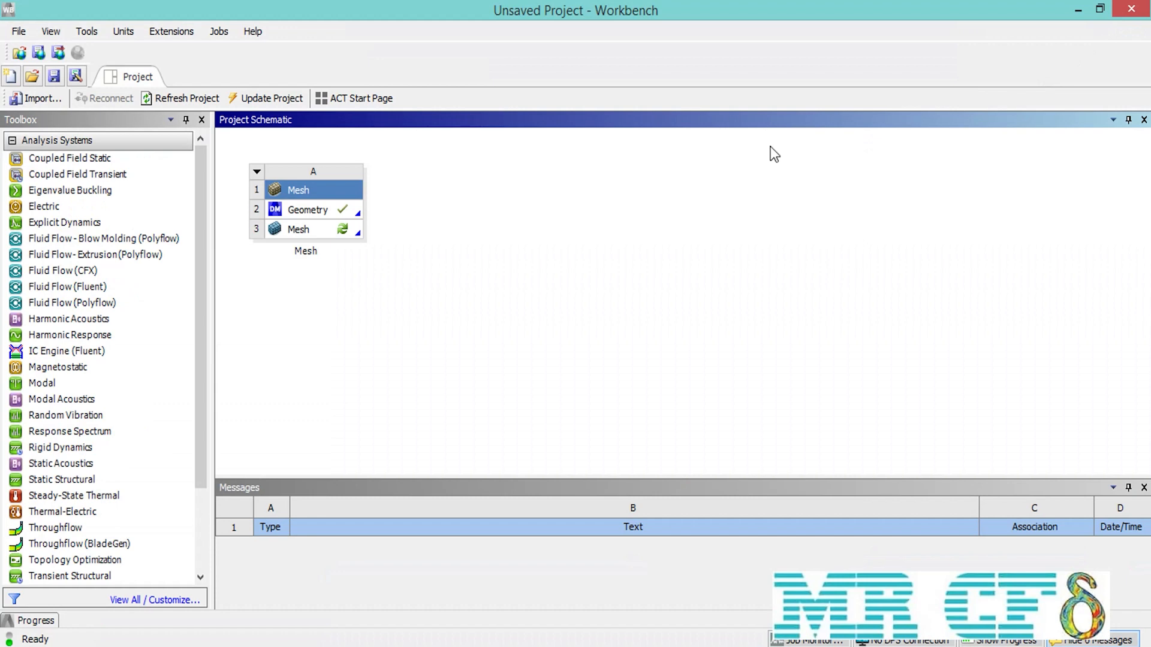
Replace the mesh system's geometry with airfoil geom for meshing.agdb and open it in DesignModeler.
{"action": "right_click", "coordinate": [309, 211]}
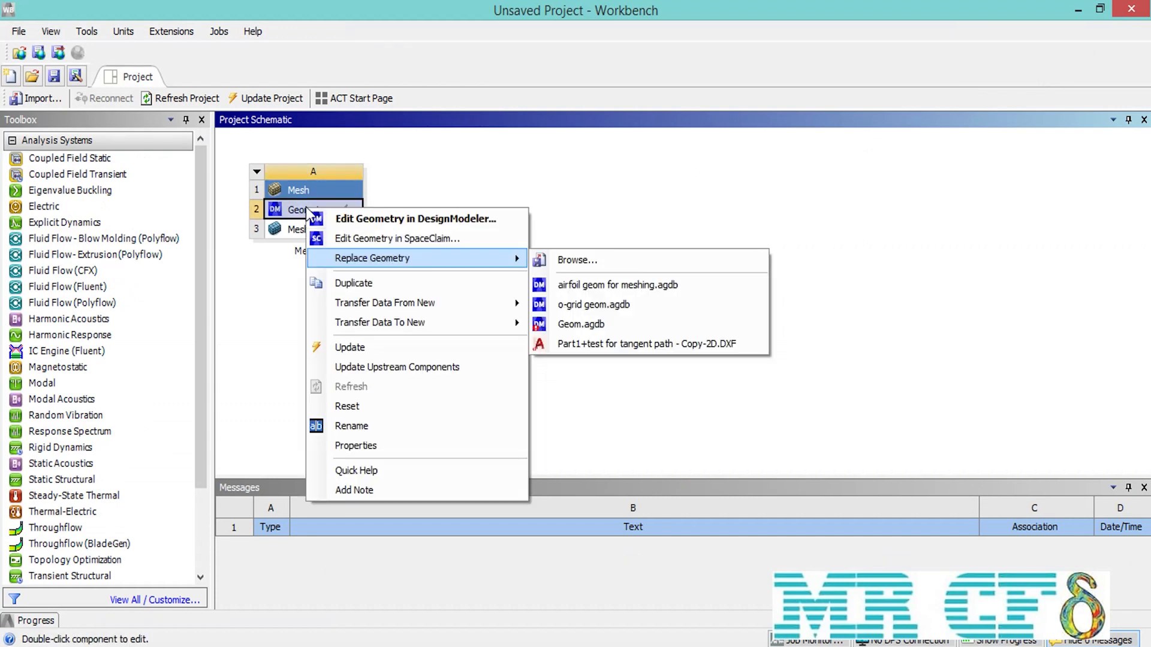
{"action": "left_click", "coordinate": [584, 285]}
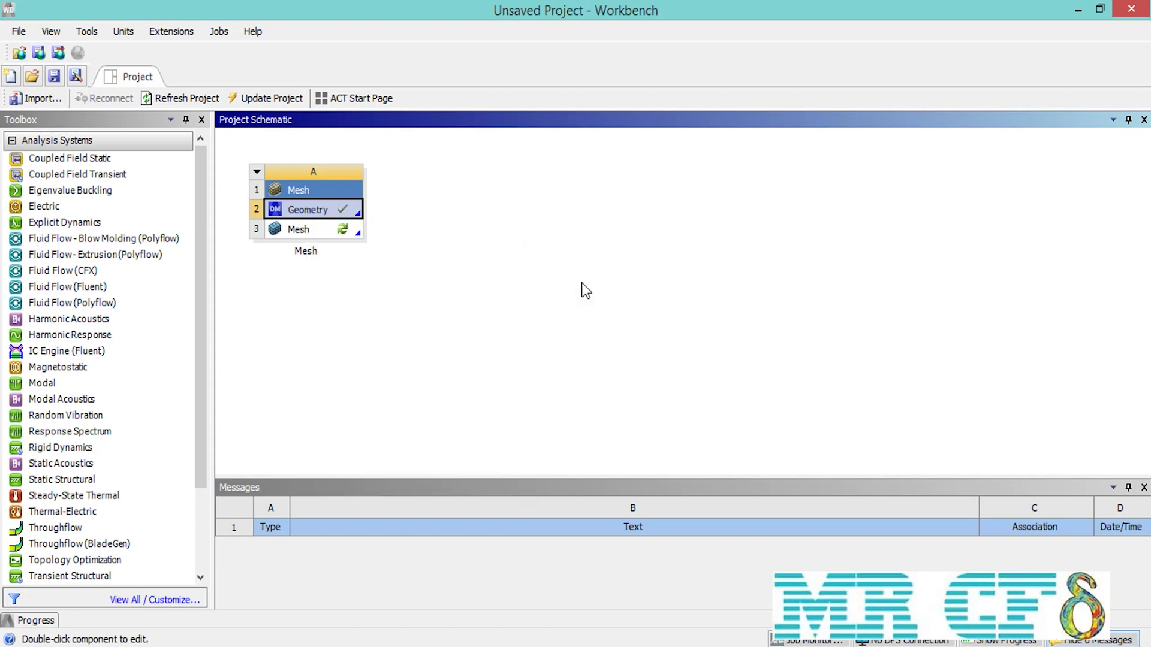
{"action": "double_click", "coordinate": [318, 212]}
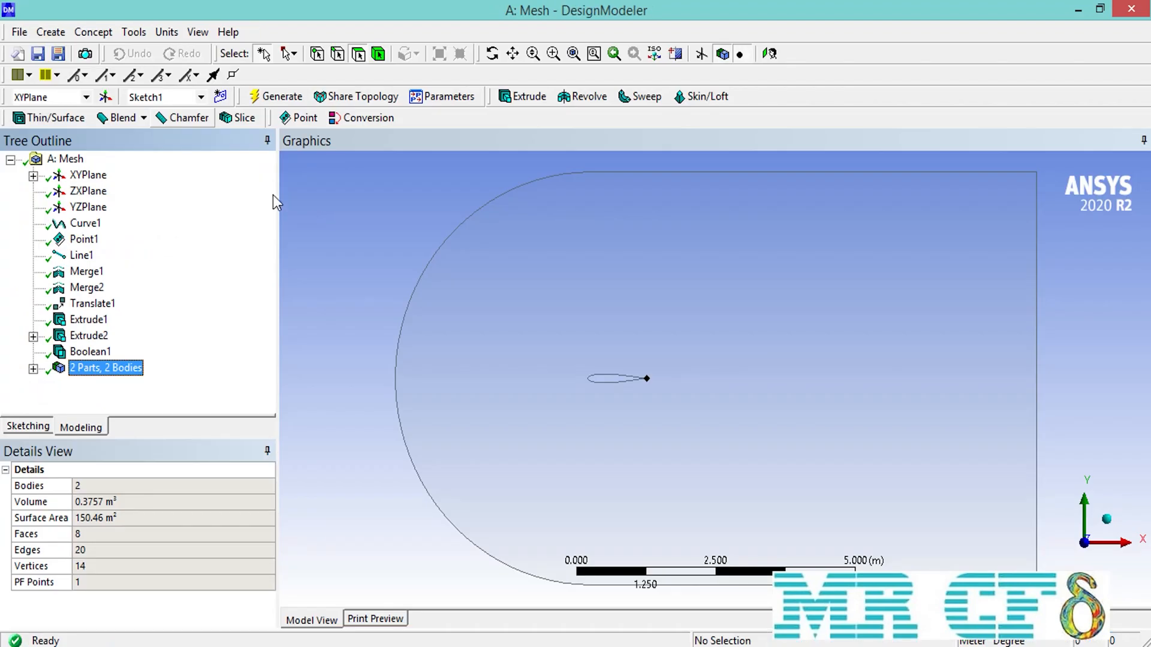
Create a new plane of type From Plane based on the YZPlane and generate it.
{"action": "left_click", "coordinate": [106, 97]}
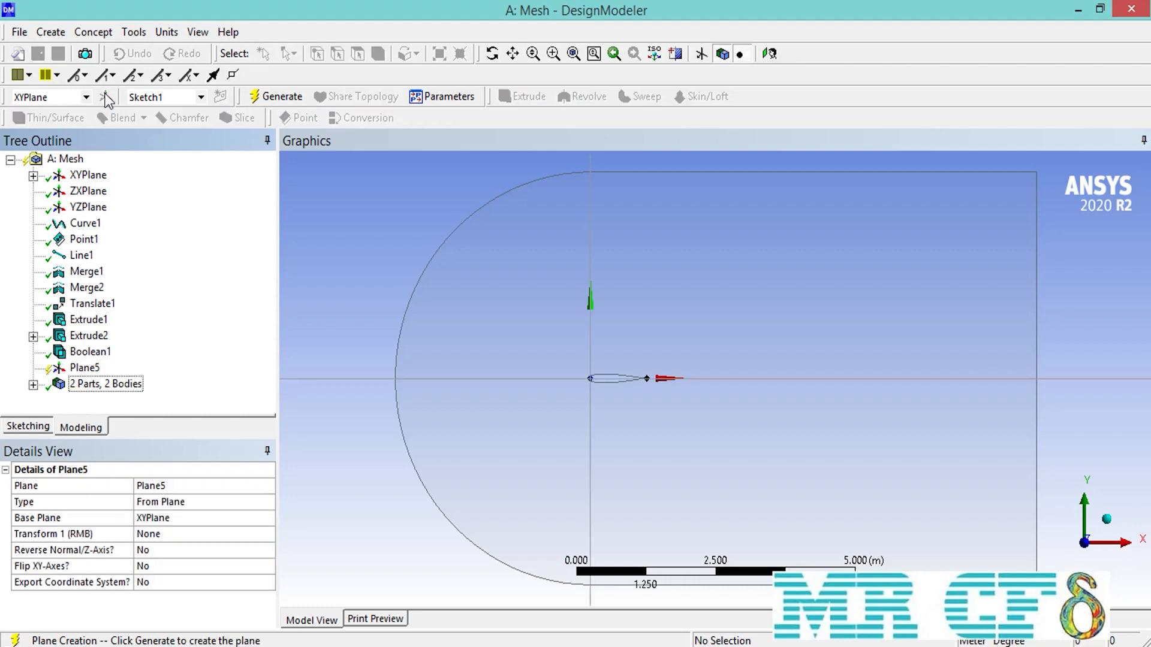
{"action": "left_click", "coordinate": [239, 520]}
{"action": "left_click", "coordinate": [88, 207]}
{"action": "left_click", "coordinate": [190, 519]}
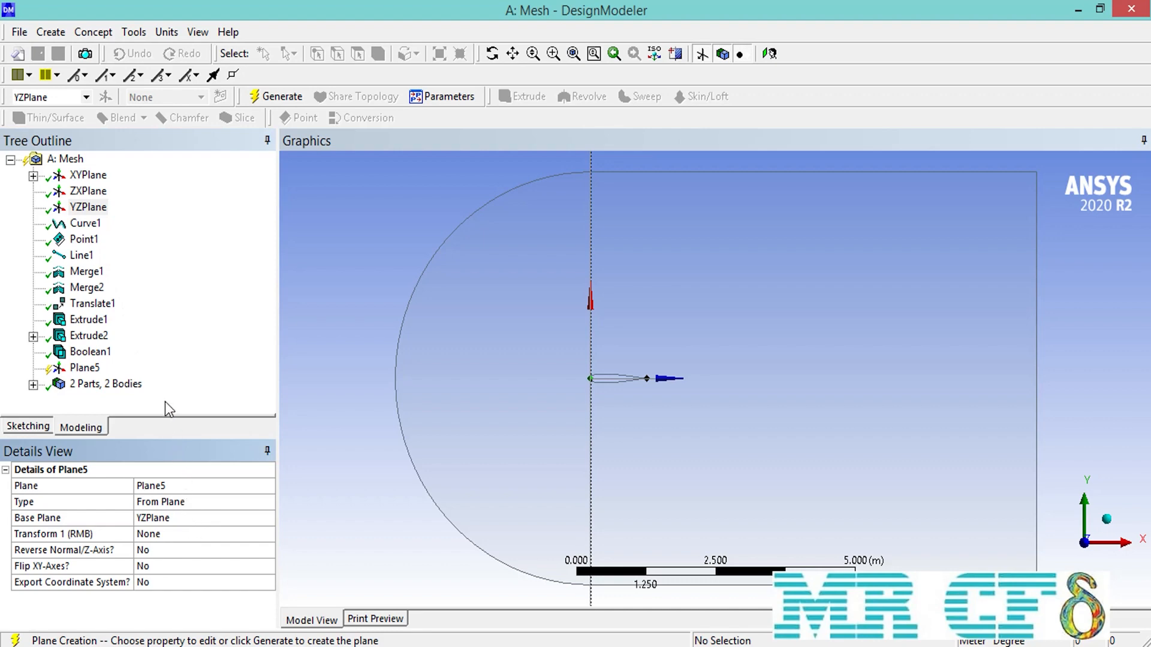
{"action": "left_click", "coordinate": [293, 97]}
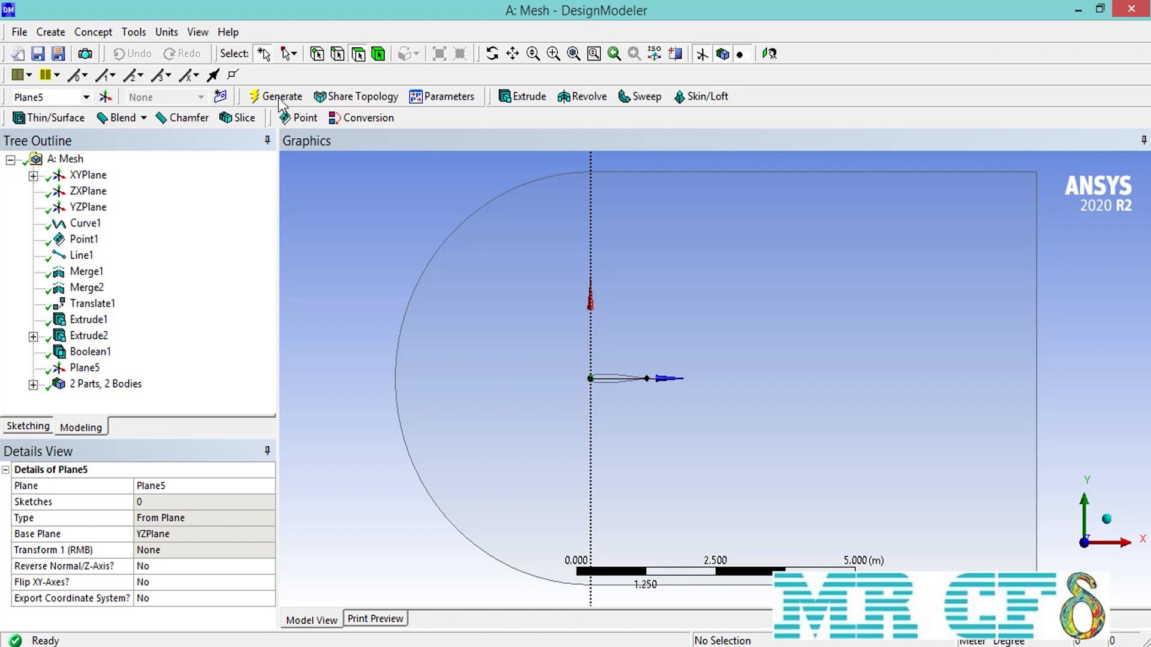
Start a new plane of type From Point and Normal with the airfoil's trailing-edge vertex as its base point.
{"action": "left_click", "coordinate": [107, 99]}
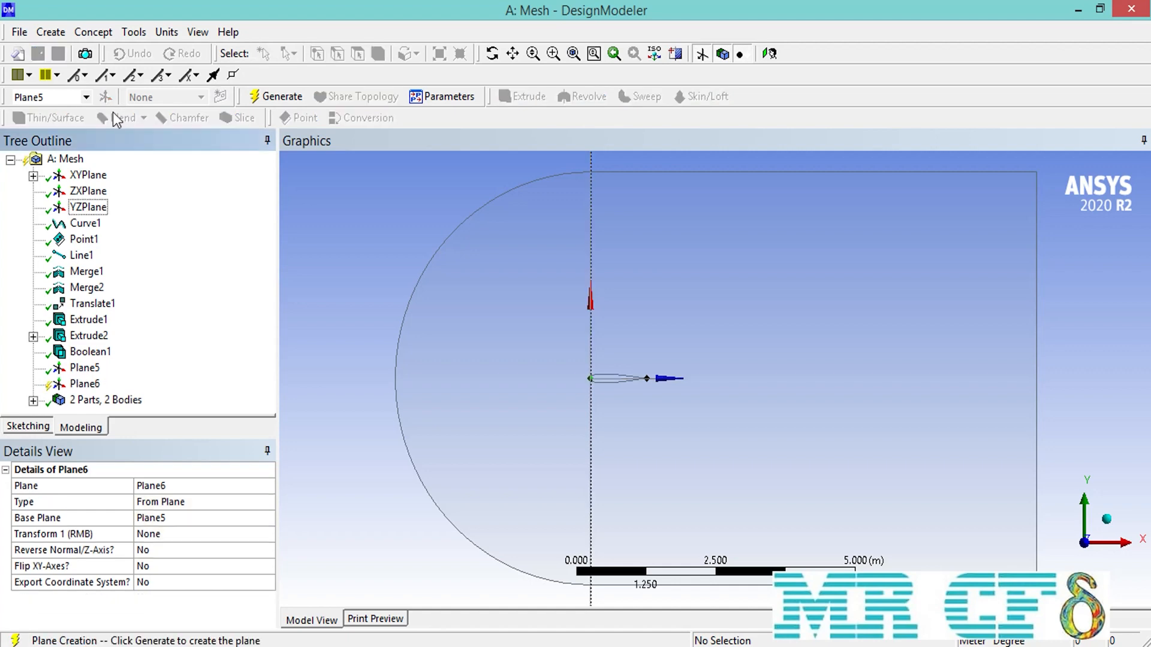
{"action": "left_click", "coordinate": [267, 504]}
{"action": "left_click", "coordinate": [243, 572]}
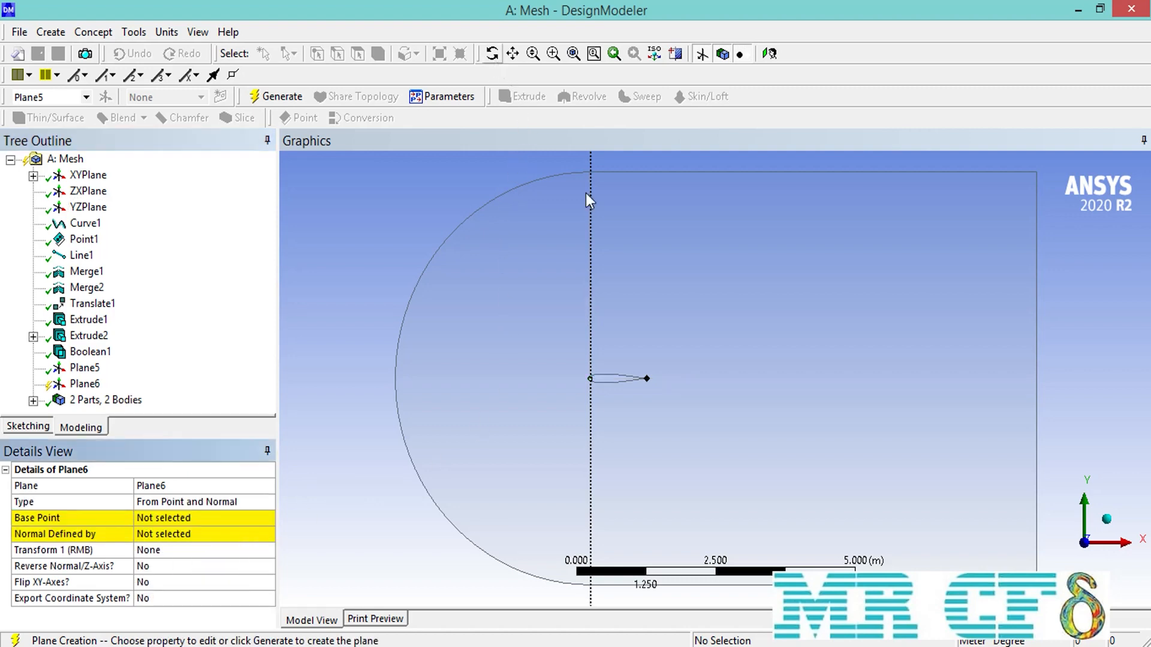
{"action": "middle_click_drag", "start_coordinate": [612, 391], "coordinate": [701, 364]}
{"action": "scroll", "coordinate": [667, 390], "scroll_direction": "up", "scroll_amount": 15}
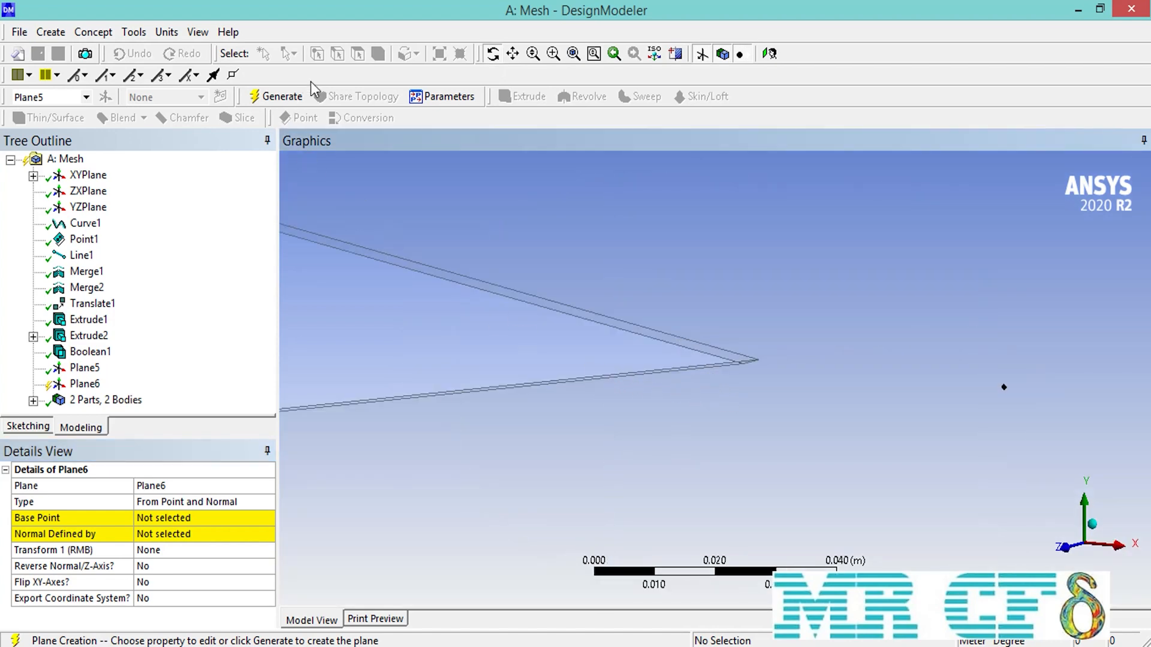
{"action": "left_click", "coordinate": [202, 519]}
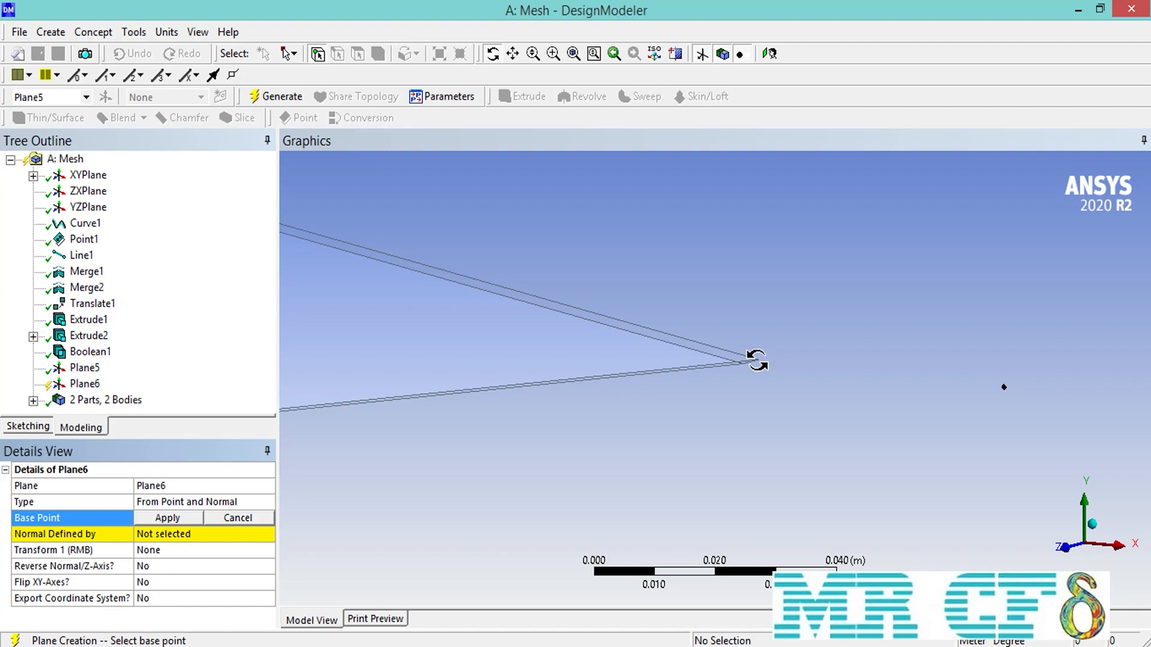
{"action": "left_click", "coordinate": [592, 405]}
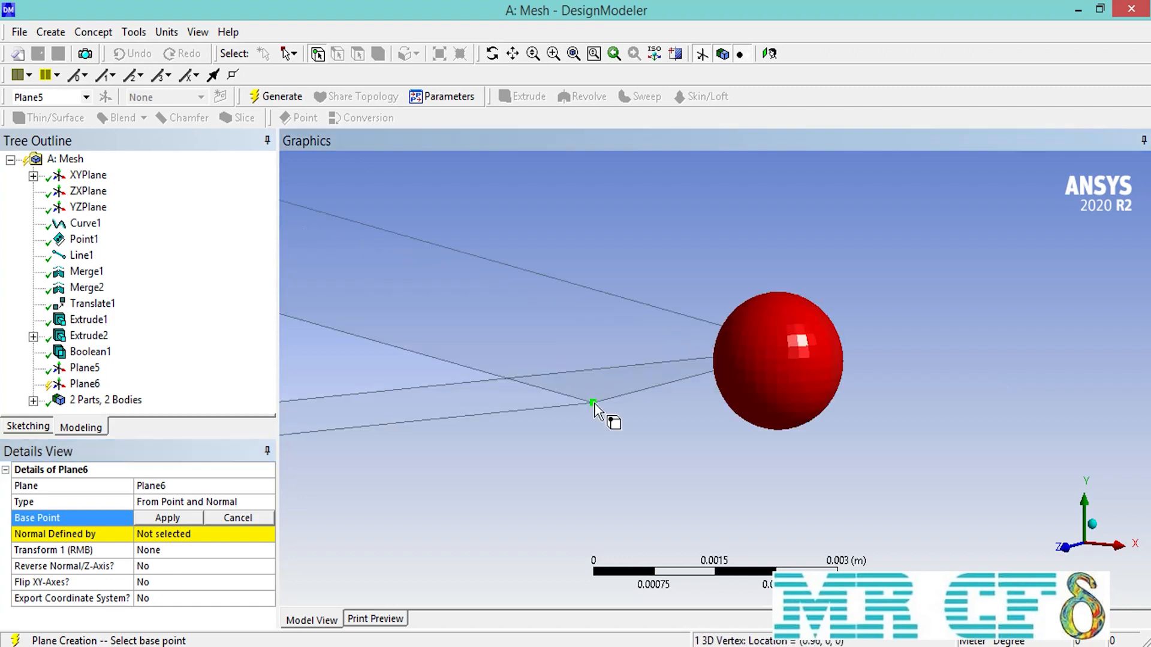
{"action": "left_click", "coordinate": [168, 518]}
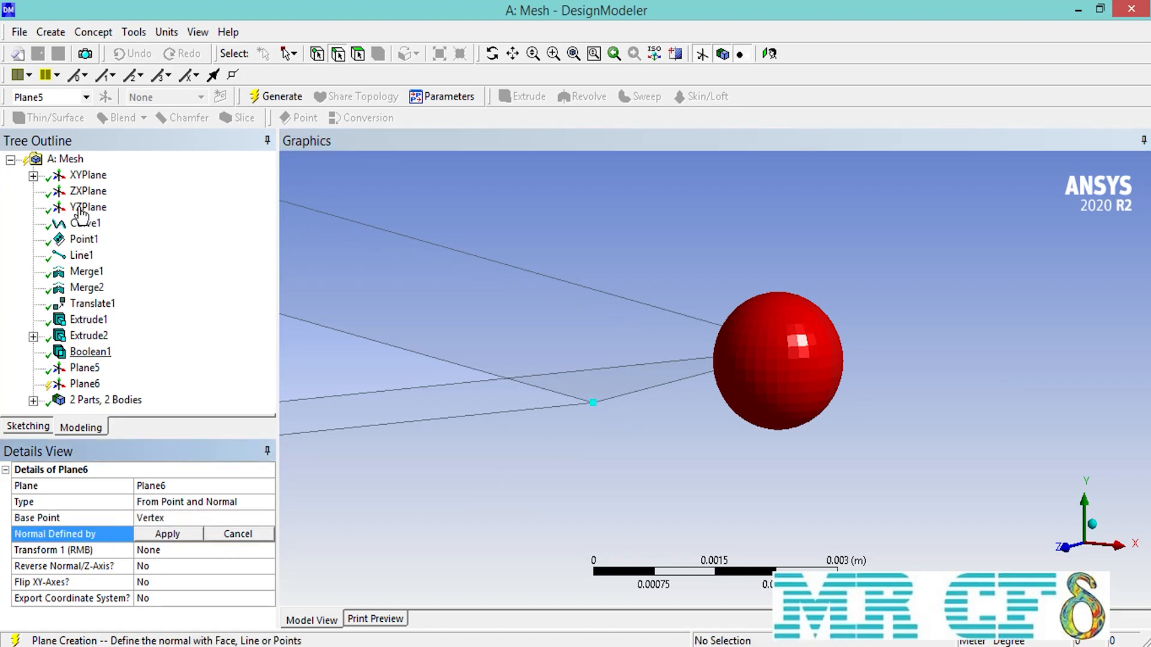
Define the trailing-edge plane's normal by the YZPlane and generate the plane.
{"action": "left_click", "coordinate": [82, 209]}
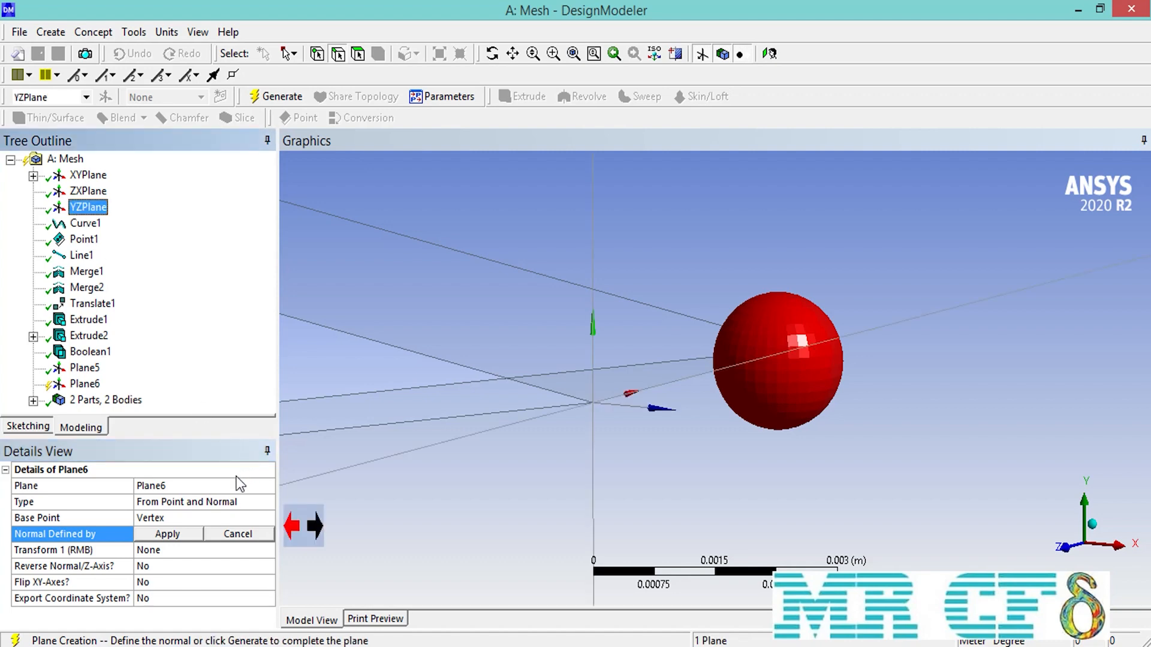
{"action": "left_click", "coordinate": [187, 537]}
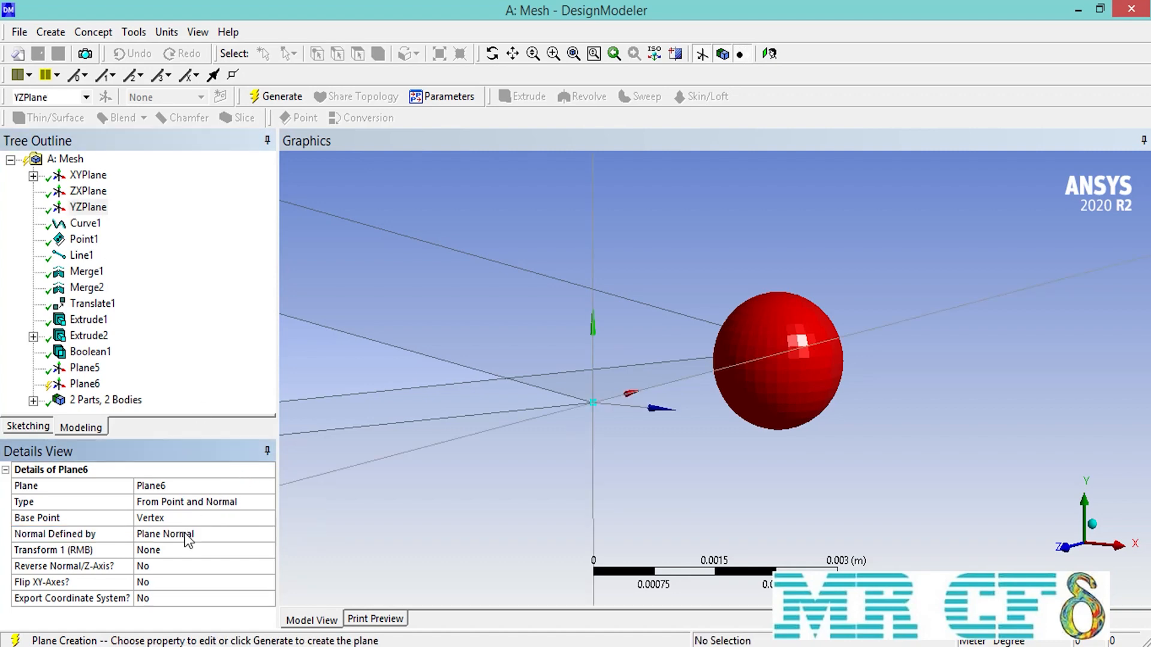
{"action": "left_click", "coordinate": [282, 96]}
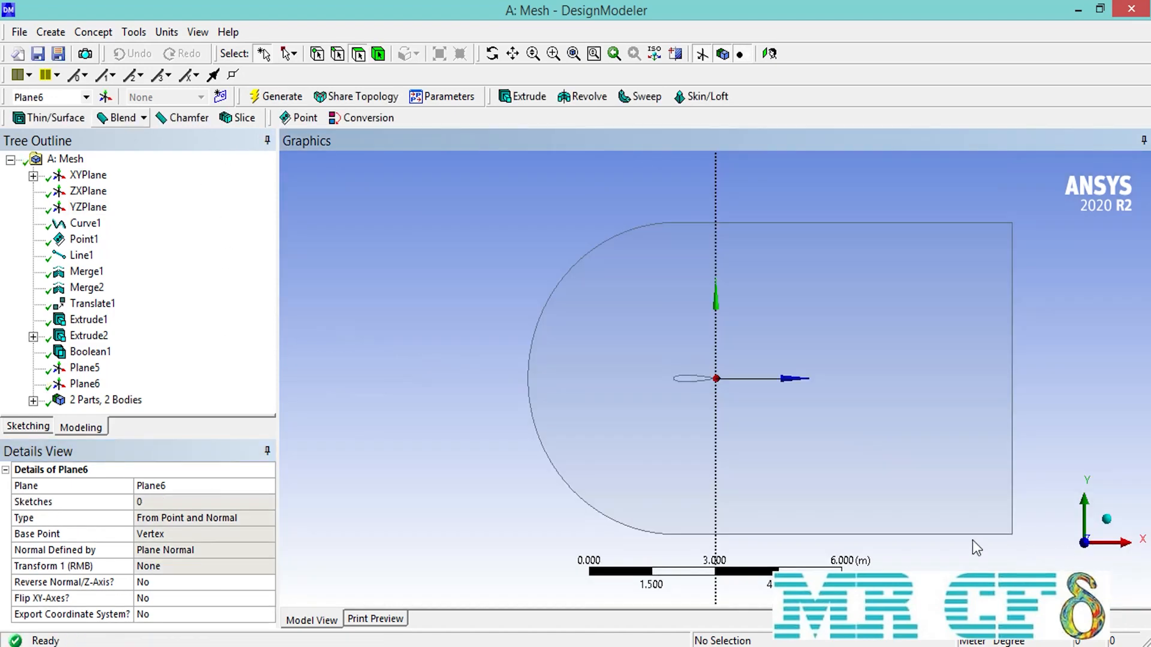
Create a new plane of type From Plane based on the ZXPlane and generate it.
{"action": "left_click", "coordinate": [112, 98]}
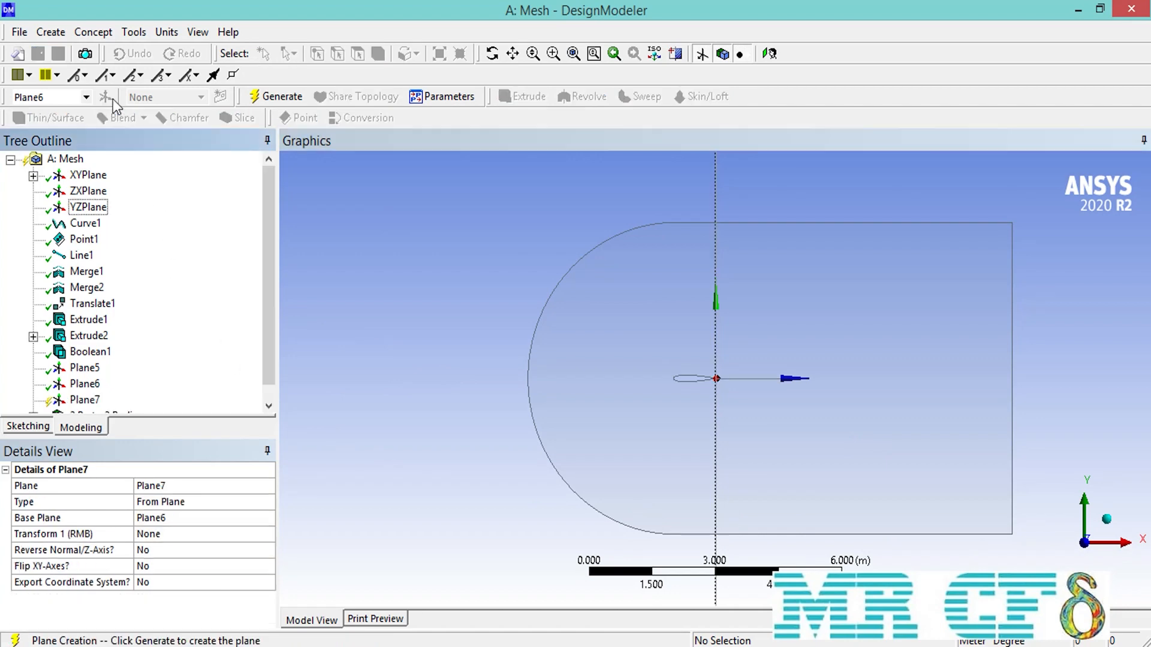
{"action": "left_click", "coordinate": [96, 192]}
{"action": "left_click", "coordinate": [194, 520]}
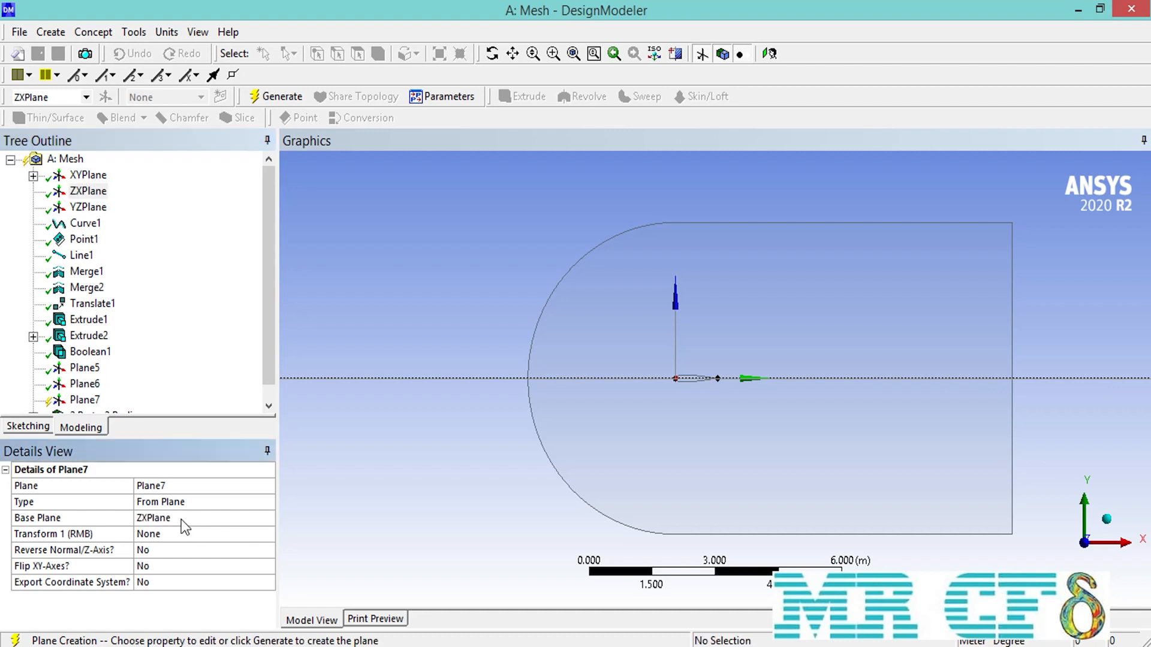
{"action": "left_click", "coordinate": [276, 97]}
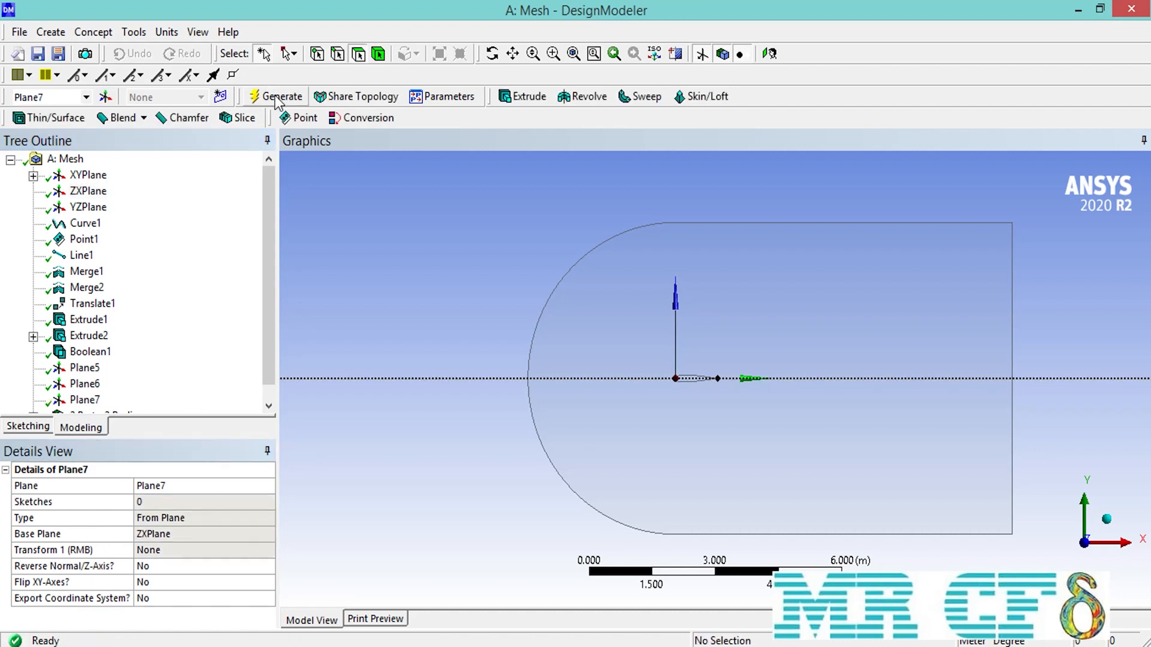
Slice all bodies by plane using Plane5 at the airfoil's leading edge as the base plane, and generate the slice.
{"action": "left_click", "coordinate": [238, 120]}
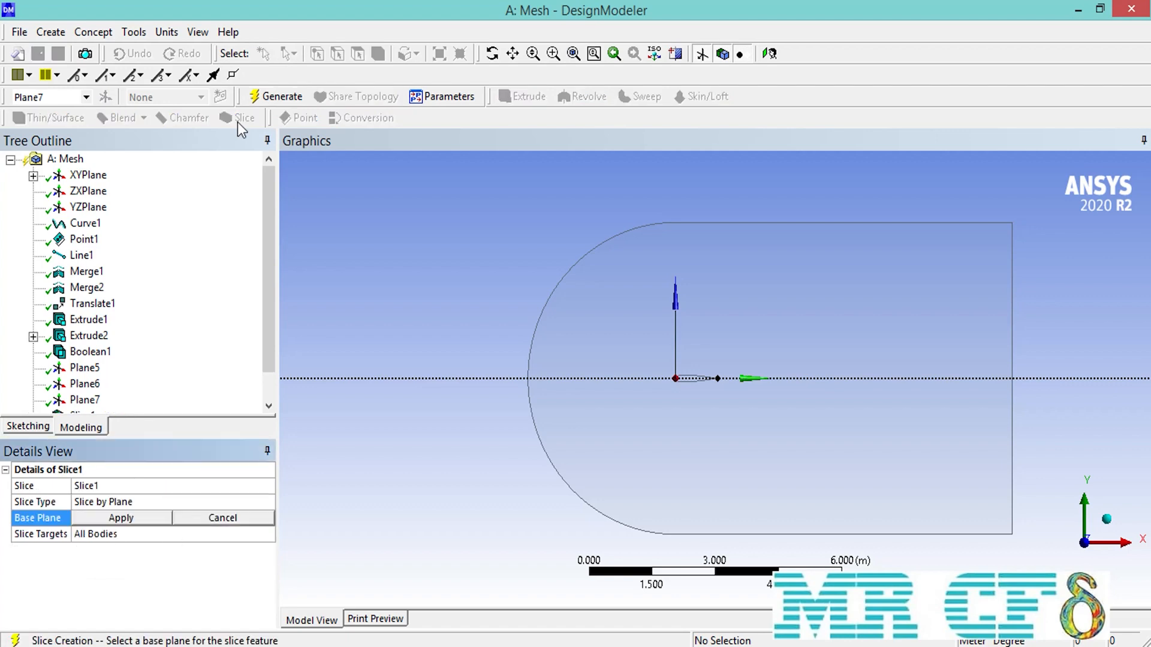
{"action": "left_click", "coordinate": [87, 368]}
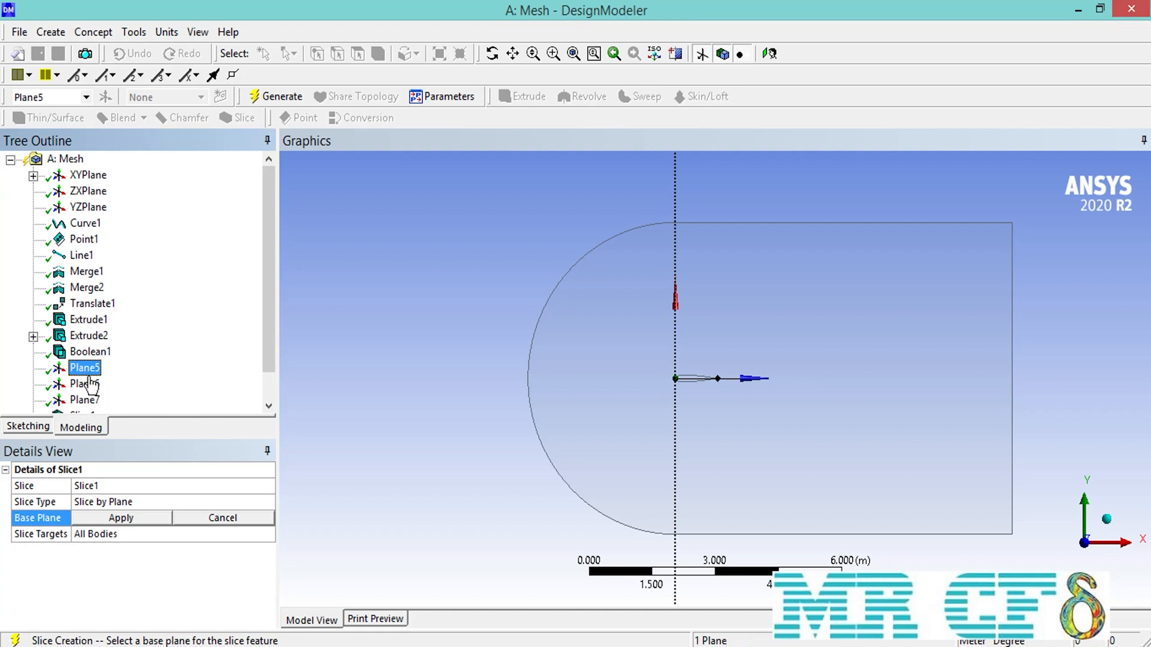
{"action": "left_click", "coordinate": [148, 519]}
{"action": "left_click", "coordinate": [279, 99]}
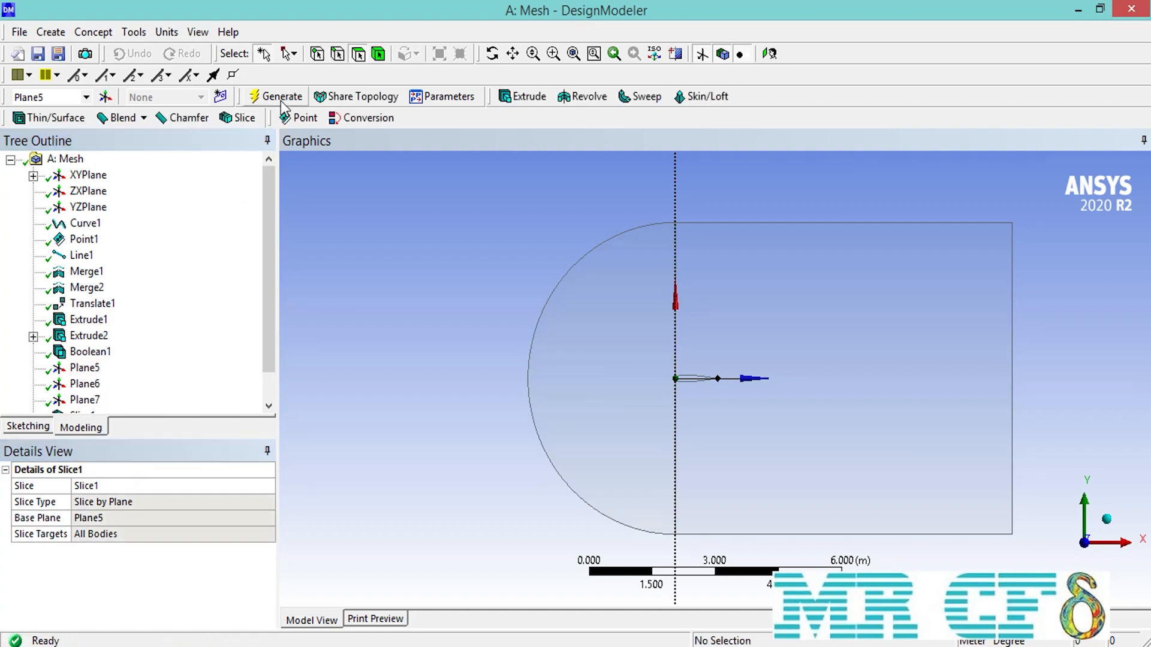
Slice all bodies by plane using the trailing-edge Plane6 as the base plane, and generate the slice.
{"action": "left_click", "coordinate": [246, 121]}
{"action": "left_click", "coordinate": [85, 384]}
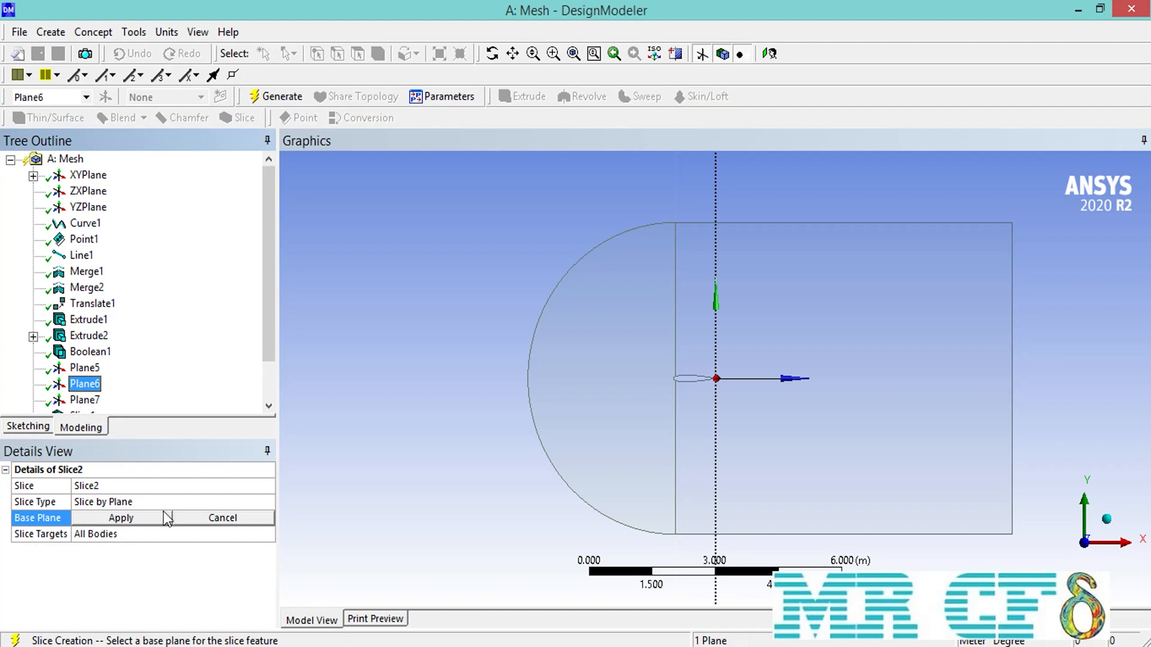
{"action": "left_click", "coordinate": [132, 516]}
{"action": "left_click", "coordinate": [273, 96]}
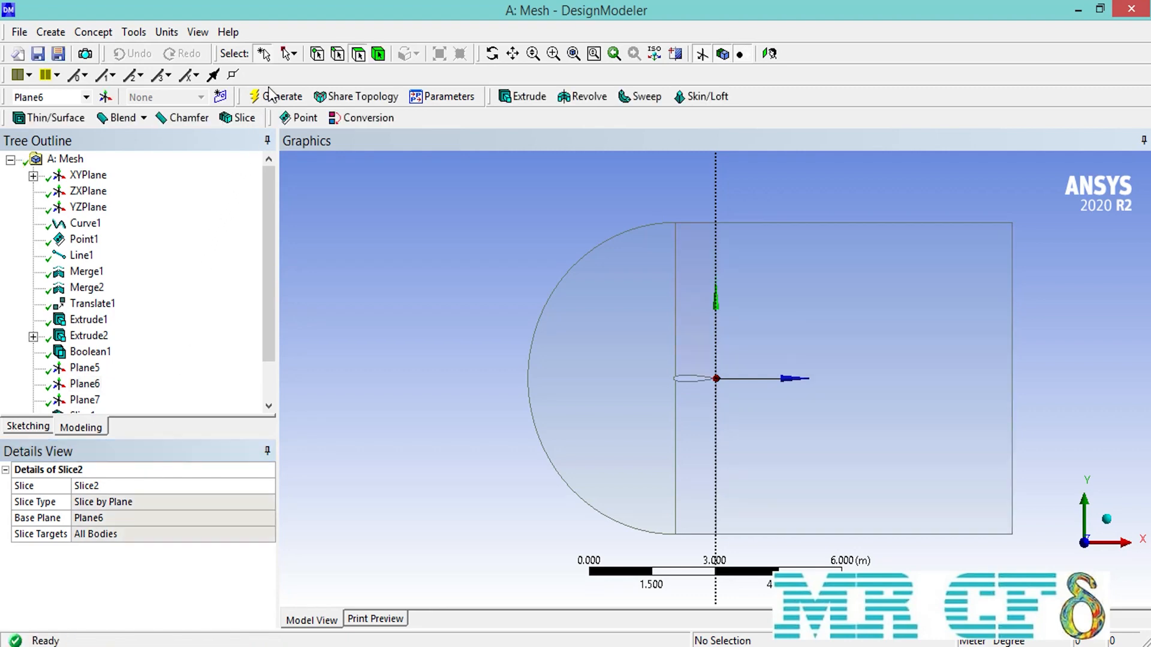
Slice all bodies by plane using the horizontal Plane7 along the chord as the base plane, and generate the slice.
{"action": "left_click", "coordinate": [222, 122]}
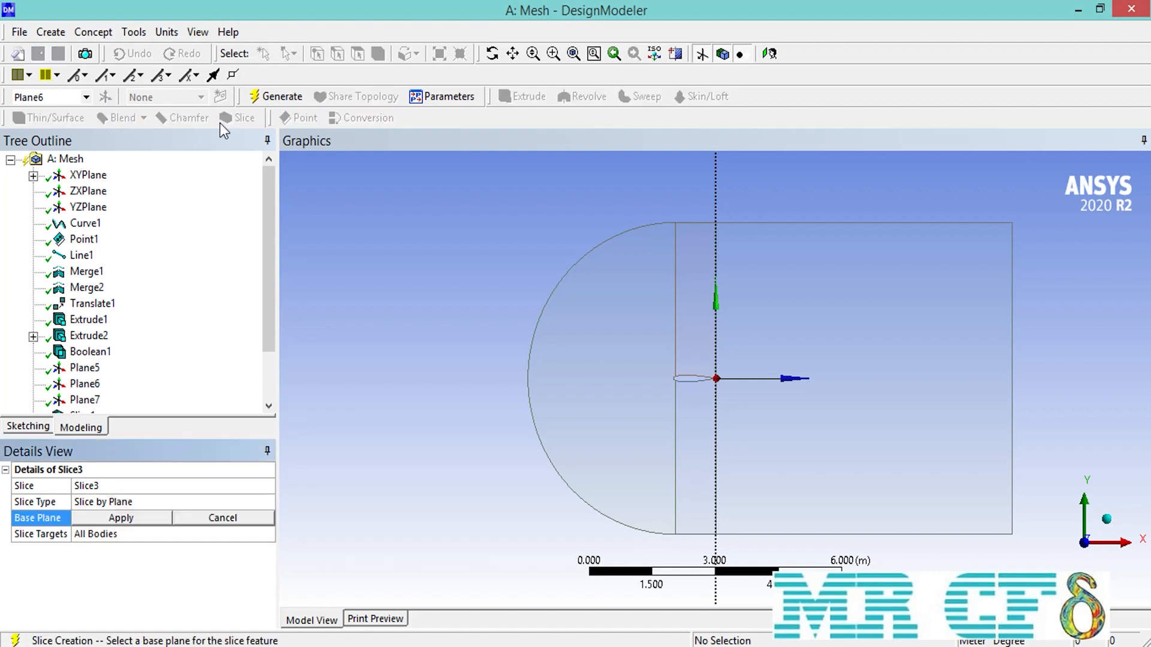
{"action": "left_click", "coordinate": [84, 400]}
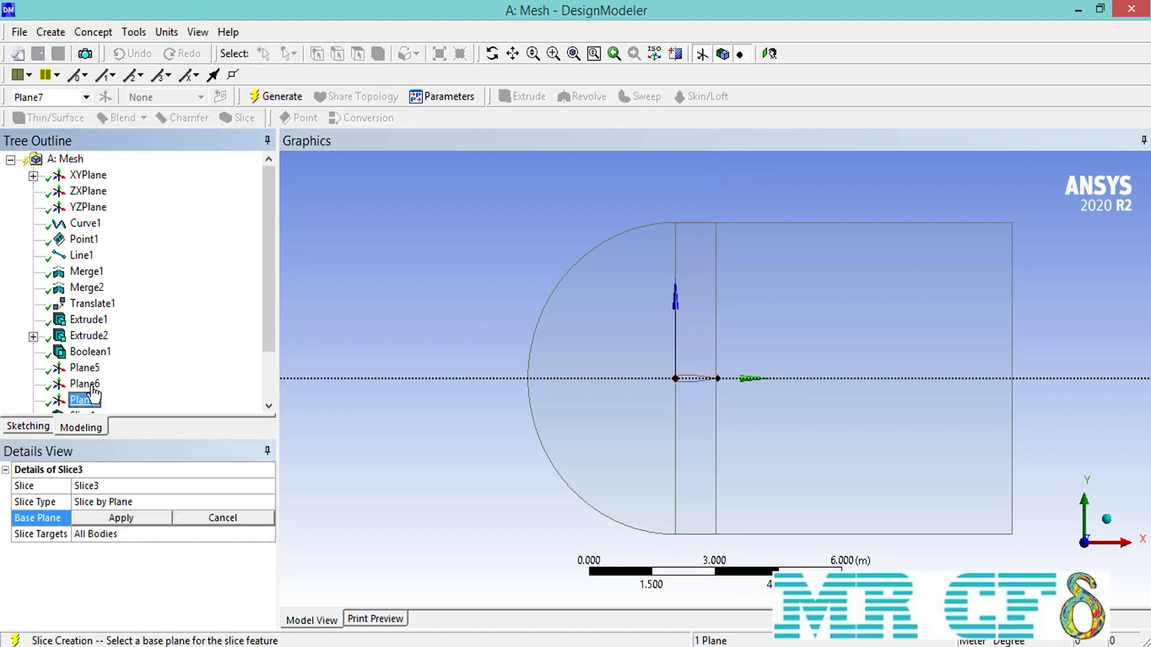
{"action": "left_click", "coordinate": [122, 518]}
{"action": "left_click", "coordinate": [277, 96]}
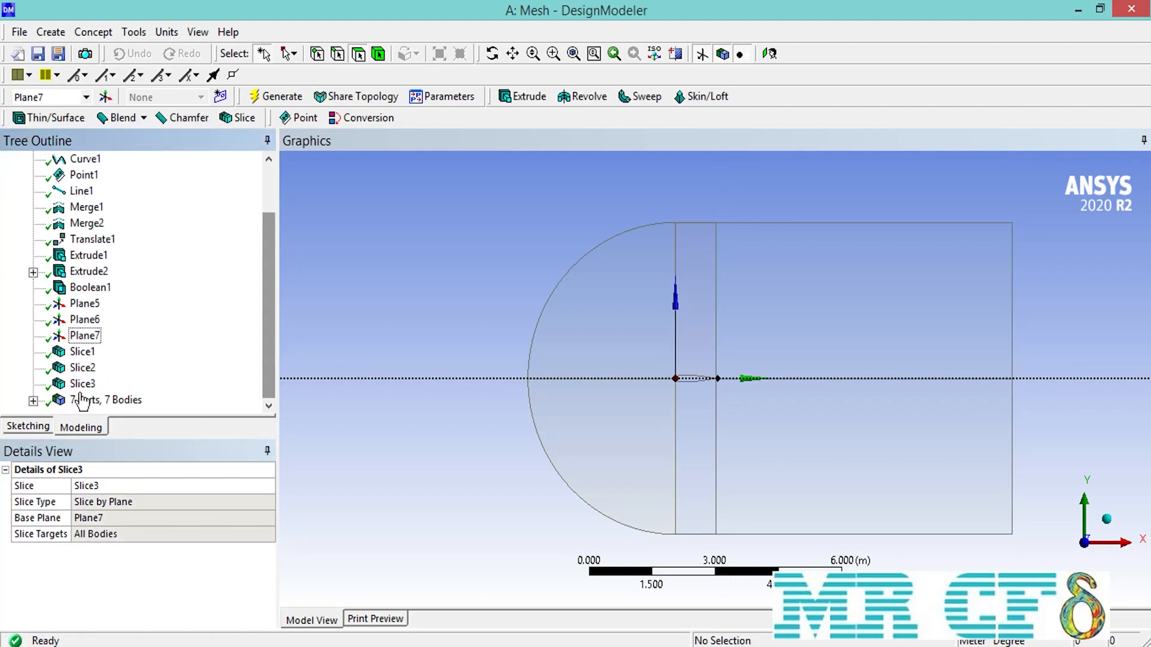
Group the six sliced solid bodies into one new part, leaving out the line body.
{"action": "left_click", "coordinate": [33, 400]}
{"action": "left_click", "coordinate": [102, 321]}
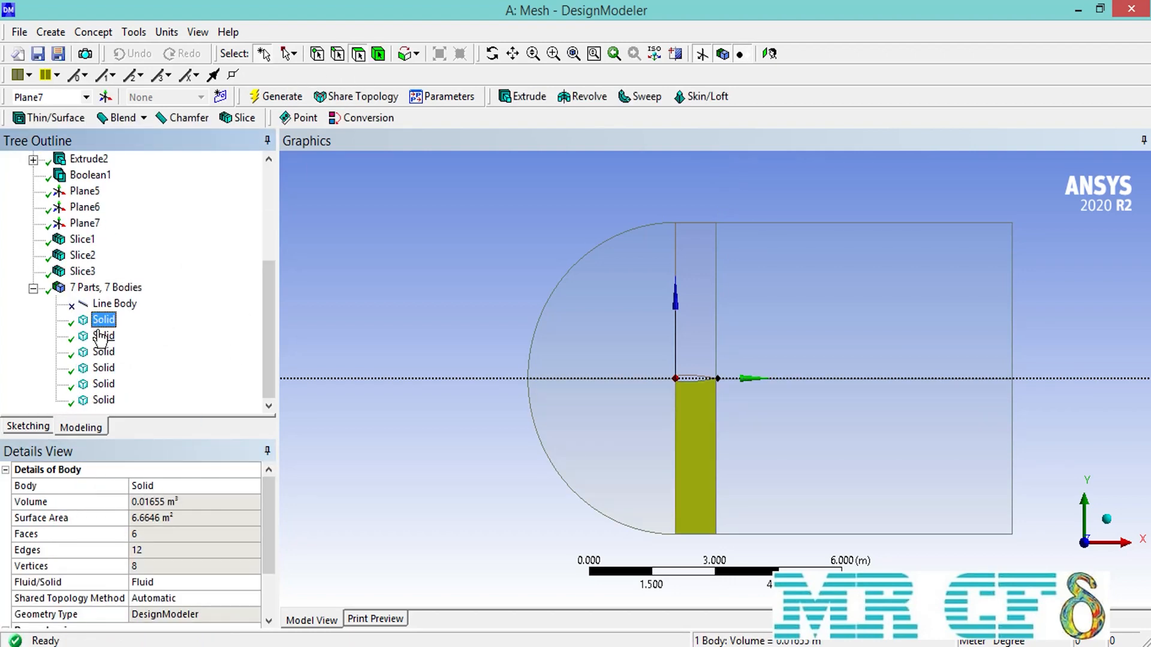
{"action": "left_click", "coordinate": [101, 402], "text": "shift"}
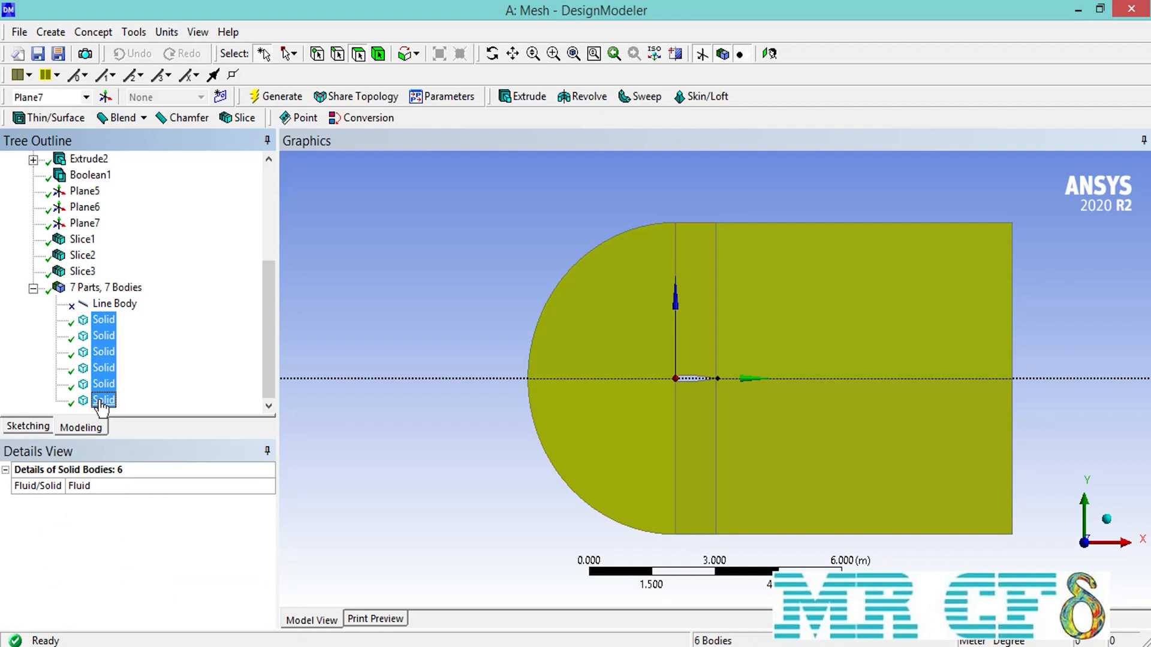
{"action": "right_click", "coordinate": [100, 403]}
{"action": "left_click", "coordinate": [181, 501]}
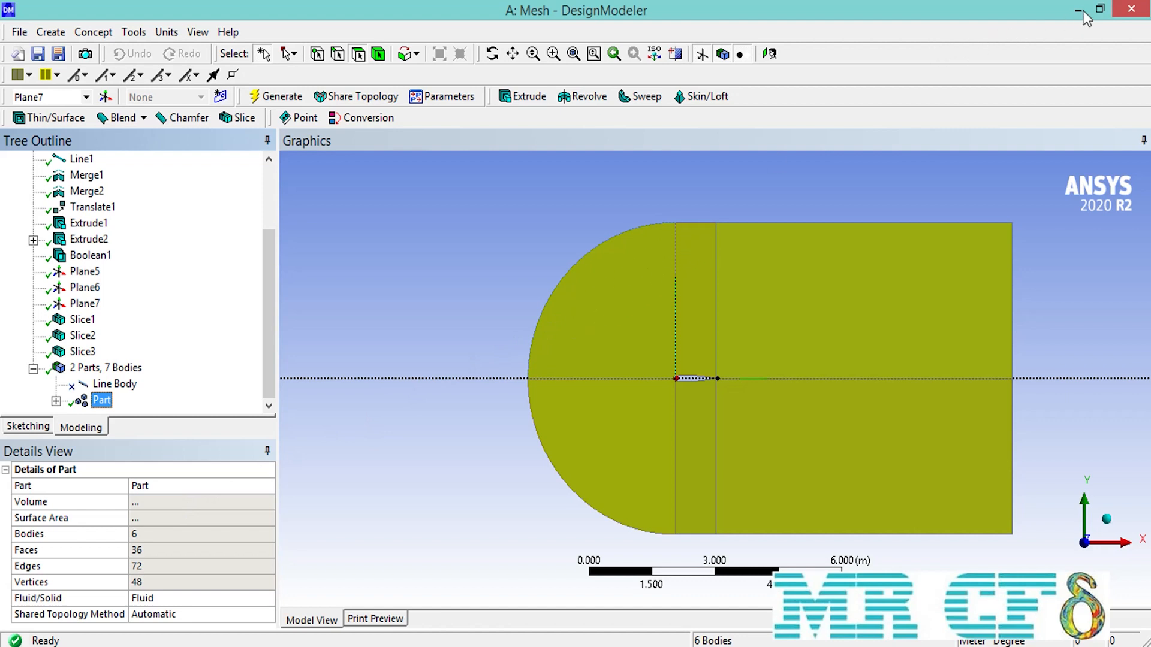
Close DesignModeler, open the Mesh cell of the Workbench system in Meshing, and set the physics preference to CFD.
{"action": "left_click", "coordinate": [1129, 8]}
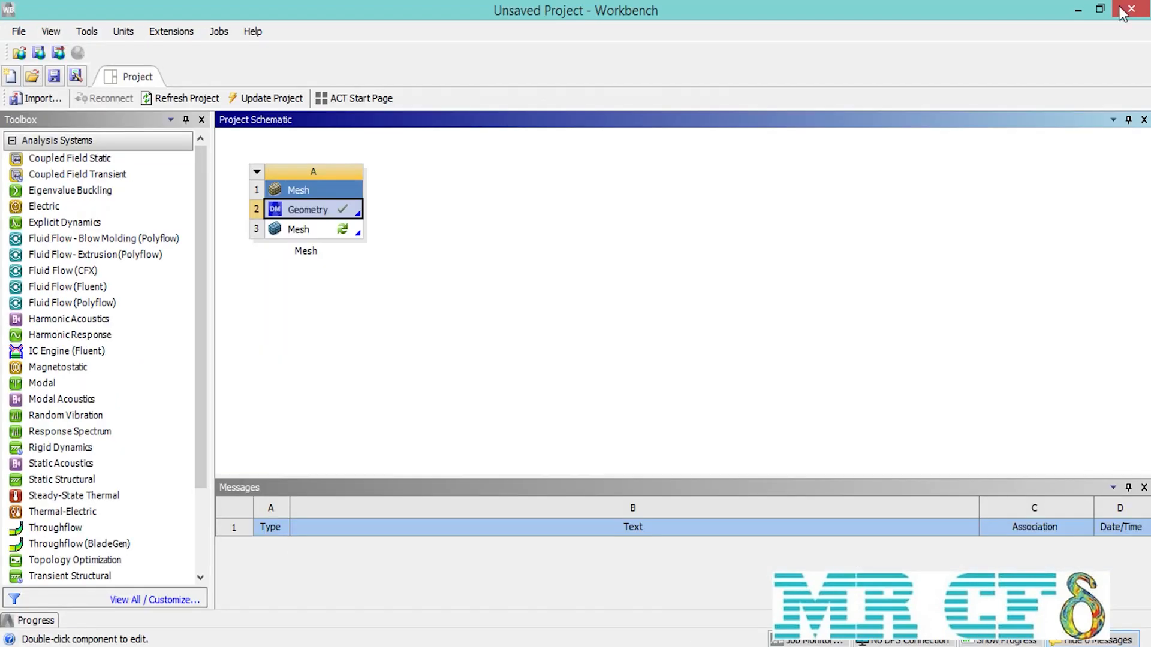
{"action": "double_click", "coordinate": [309, 231]}
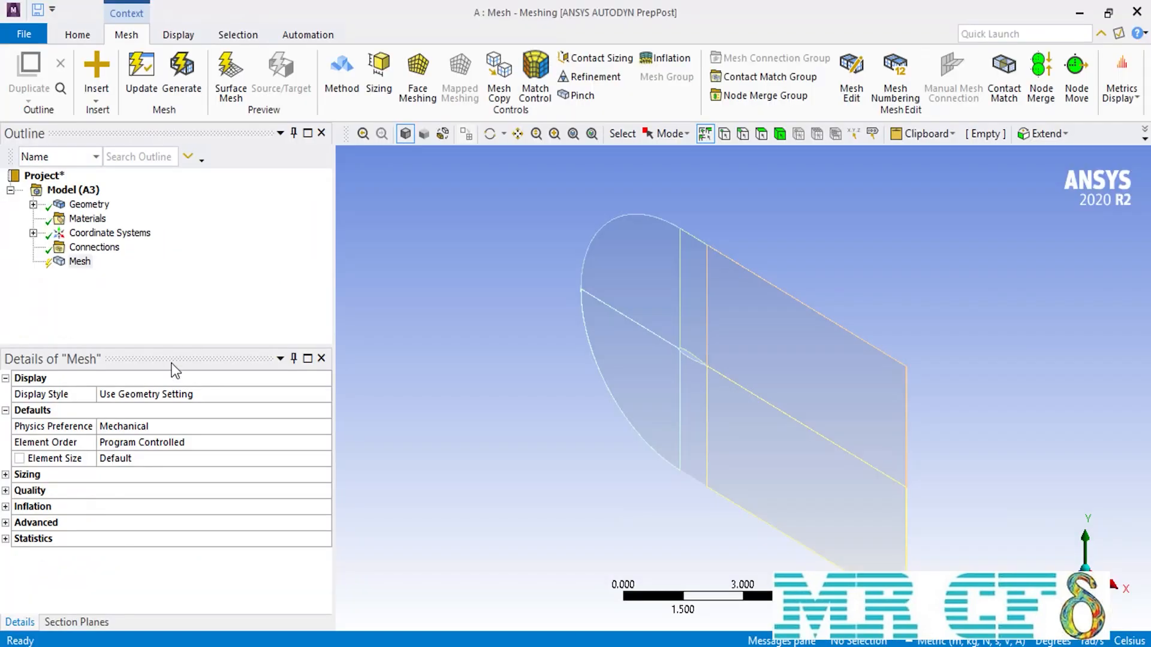
{"action": "left_click", "coordinate": [325, 427]}
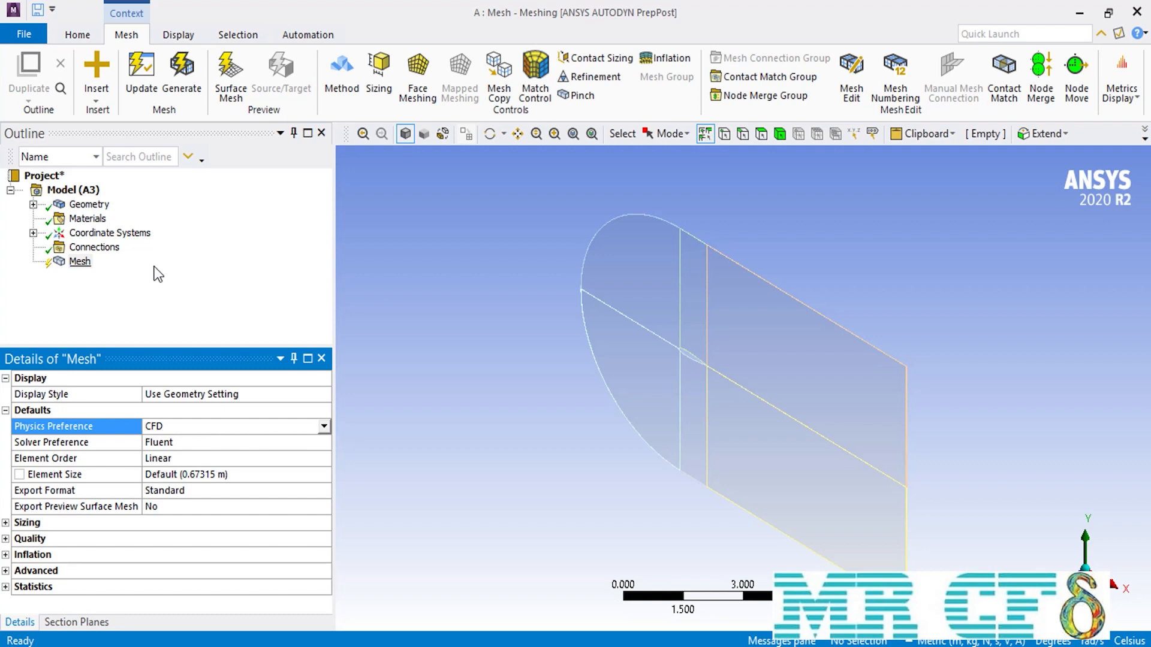
Insert a mesh method scoped to all six bodies of the airfoil domain and set it to MultiZone.
{"action": "right_click", "coordinate": [137, 261]}
{"action": "mouse_move", "coordinate": [154, 273]}
{"action": "left_click", "coordinate": [283, 273]}
{"action": "right_click", "coordinate": [410, 329]}
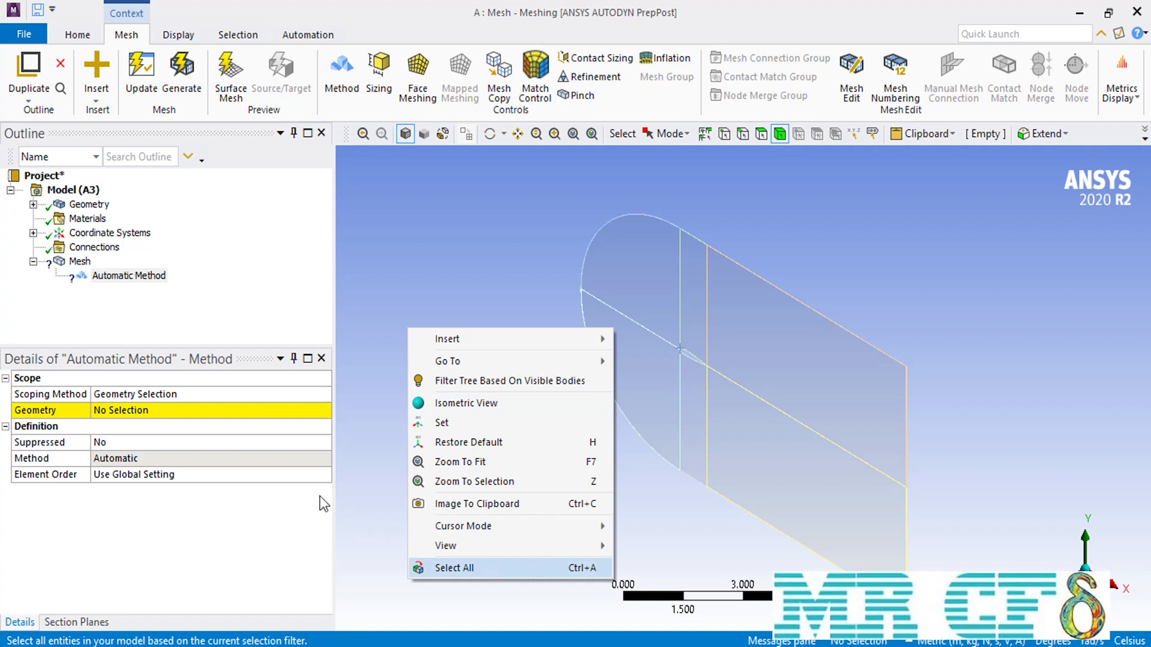
{"action": "left_click", "coordinate": [174, 410]}
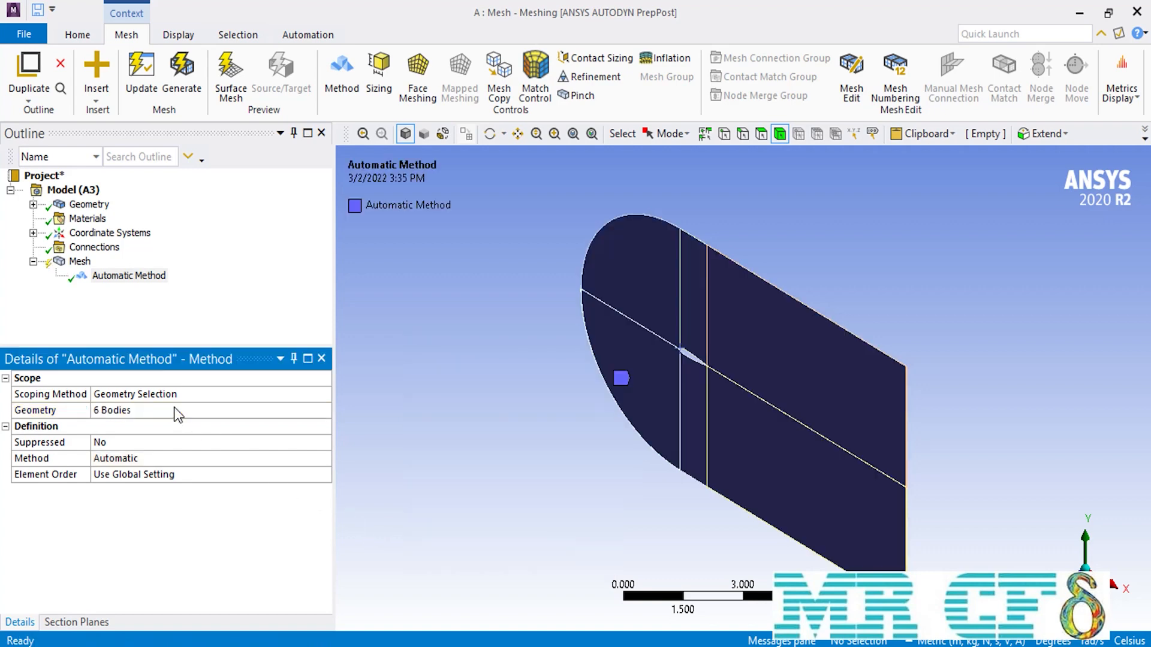
{"action": "left_click", "coordinate": [325, 461]}
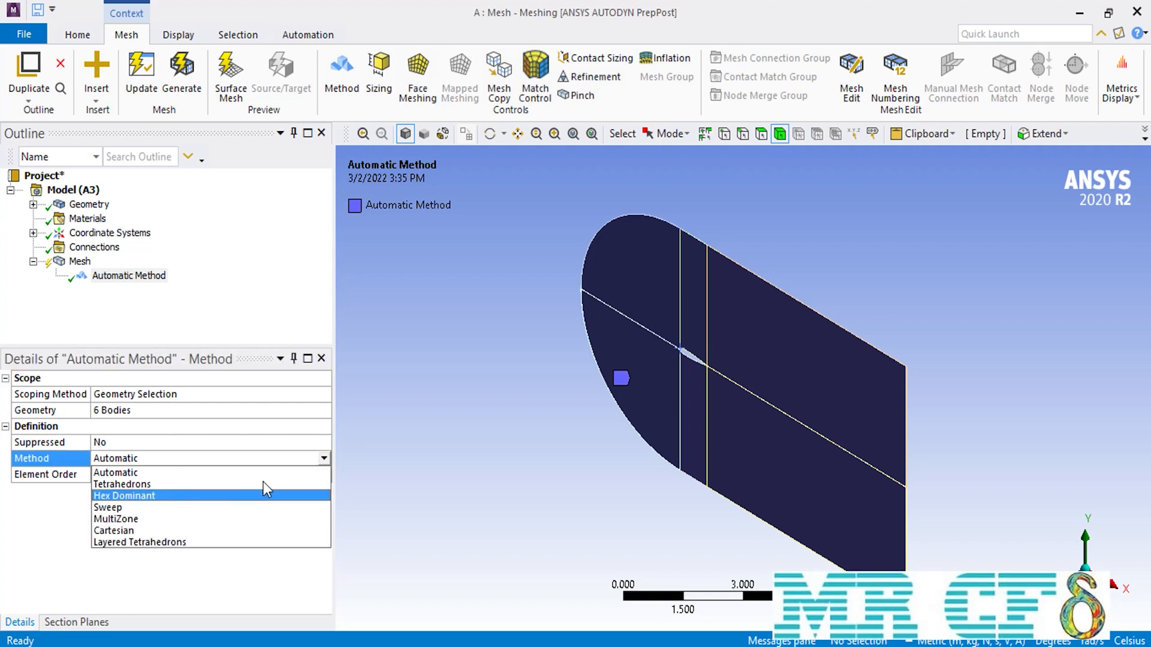
{"action": "left_click", "coordinate": [148, 519]}
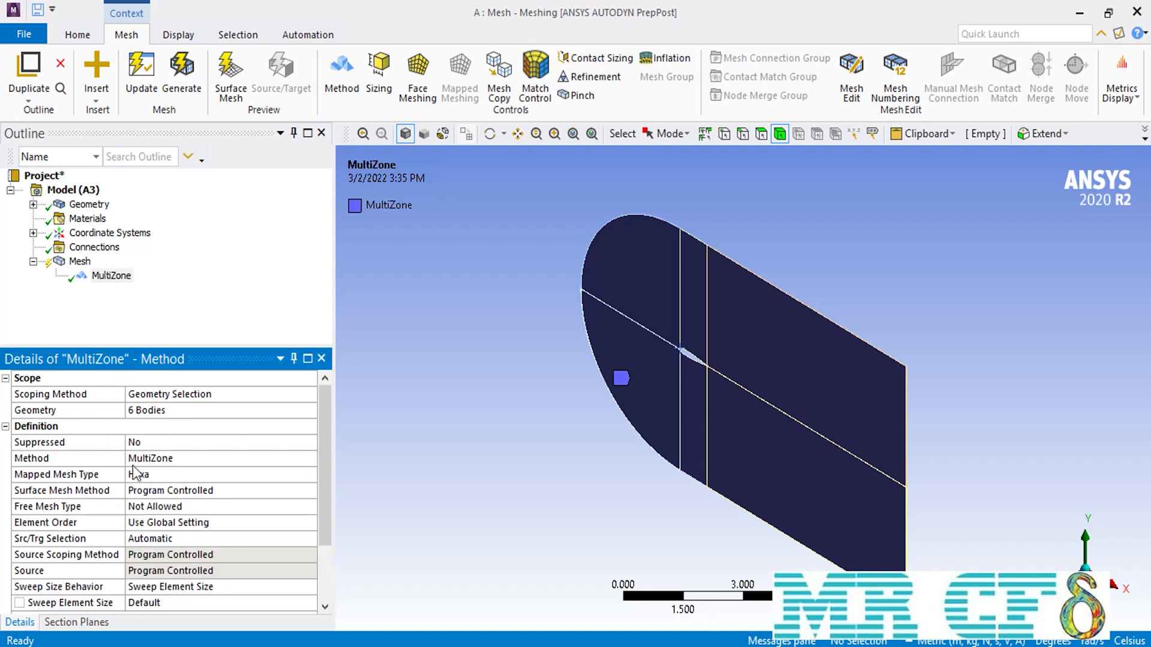
Generate the MultiZone mesh and inspect it around the airfoil in the XY view.
{"action": "right_click", "coordinate": [81, 262]}
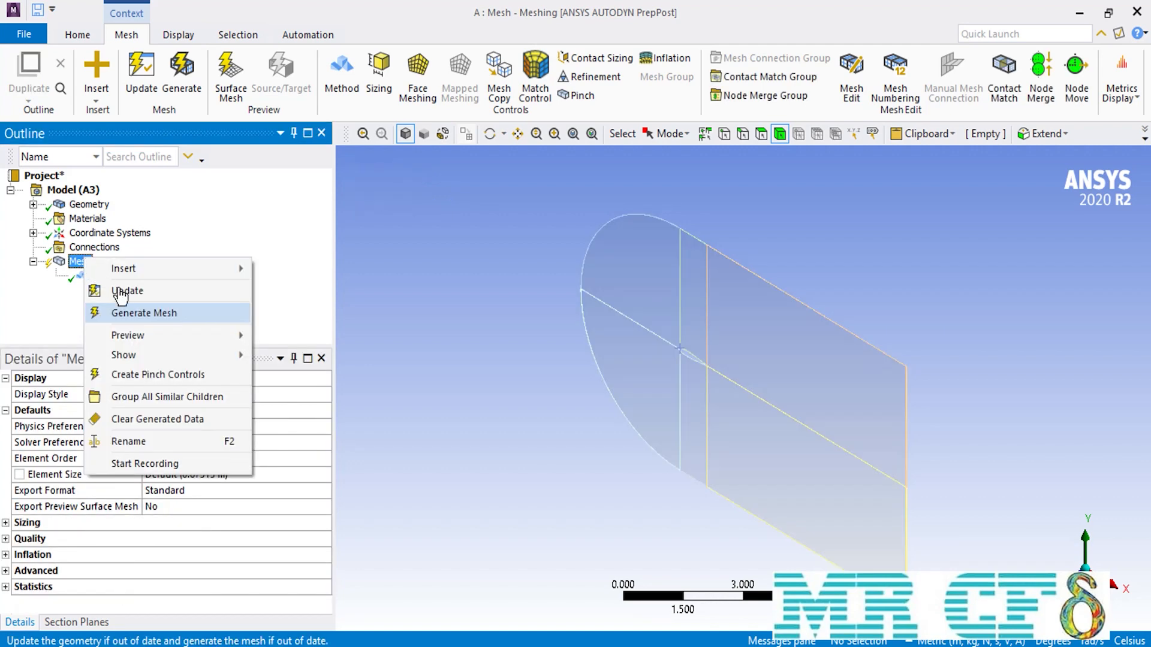
{"action": "left_click", "coordinate": [151, 314]}
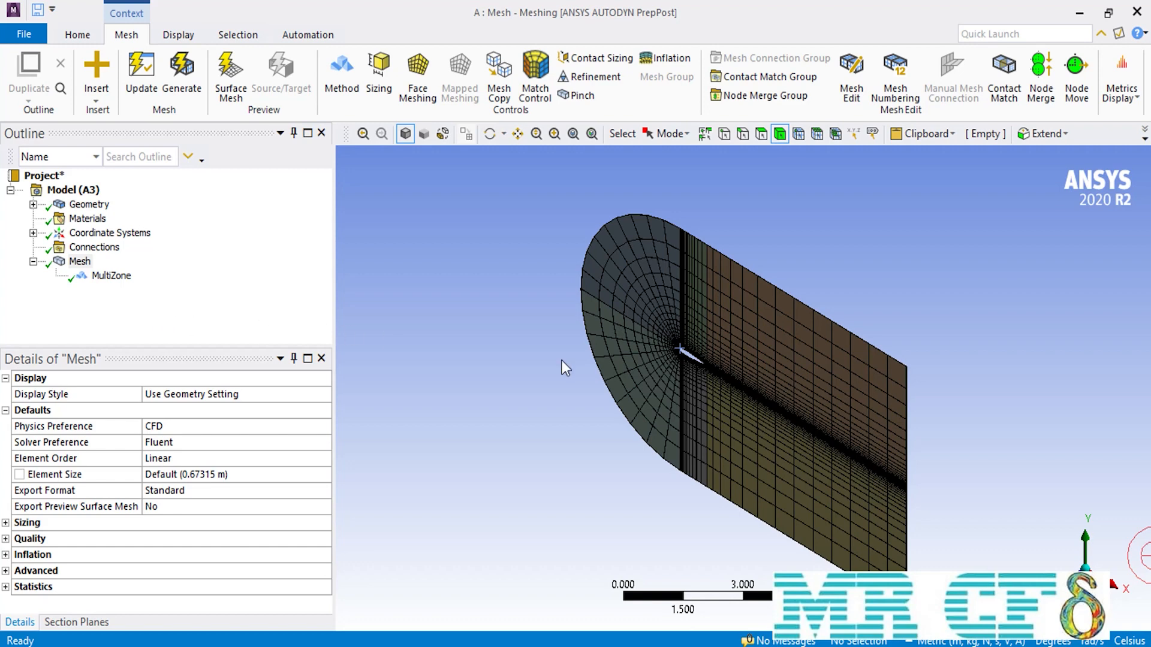
{"action": "left_click", "coordinate": [1073, 591]}
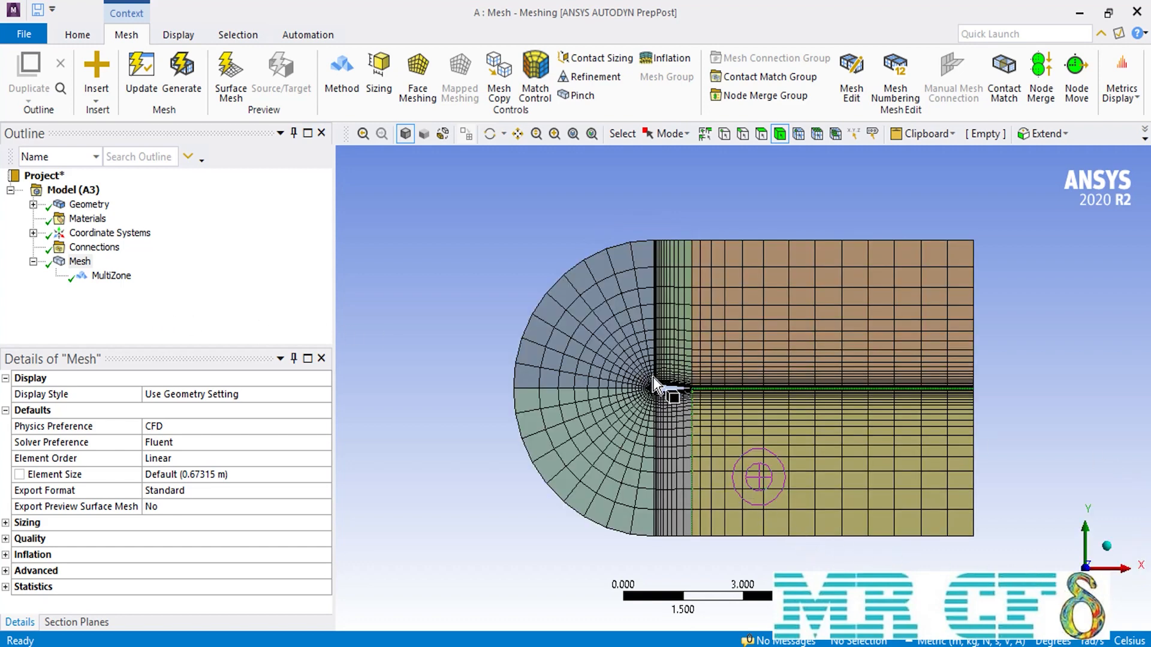
{"action": "left_click_drag", "start_coordinate": [646, 372], "coordinate": [683, 397]}
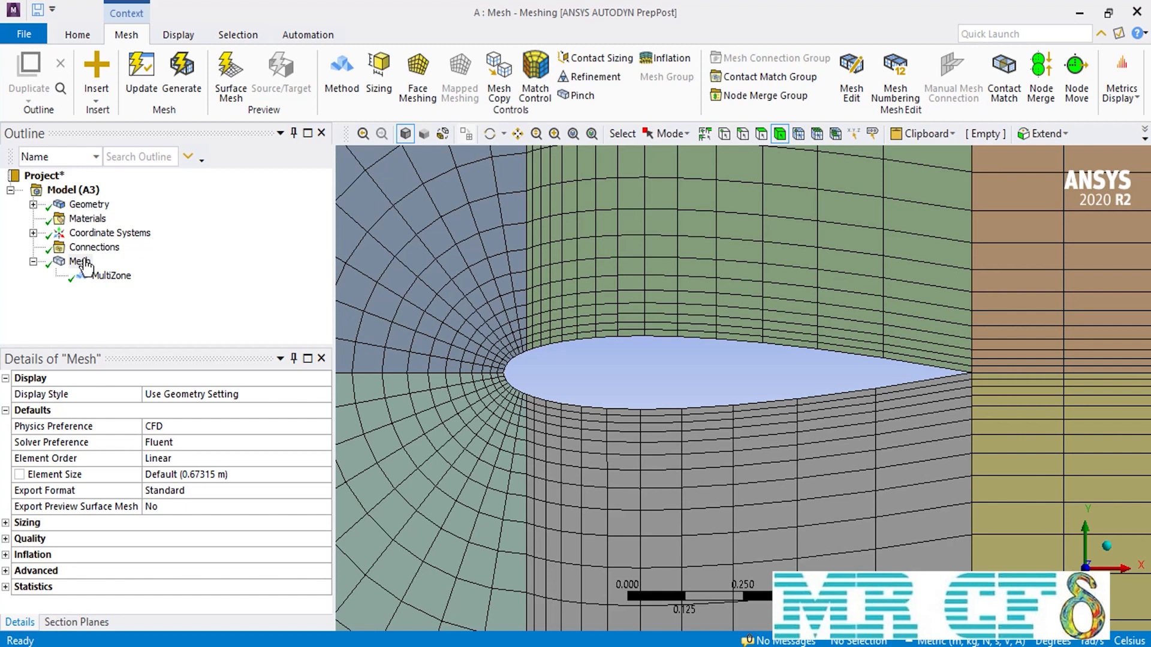
Insert a mesh sizing scoped to the airfoil's upper and lower edges between the leading-edge and trailing-edge slices.
{"action": "right_click", "coordinate": [84, 264]}
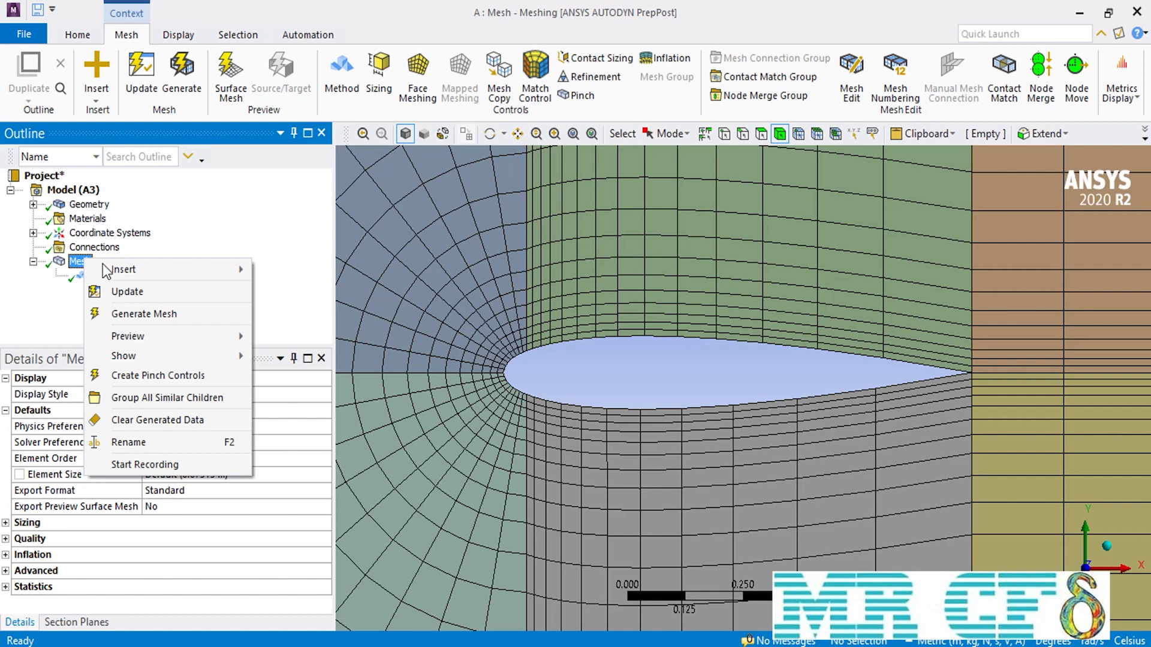
{"action": "mouse_move", "coordinate": [106, 271]}
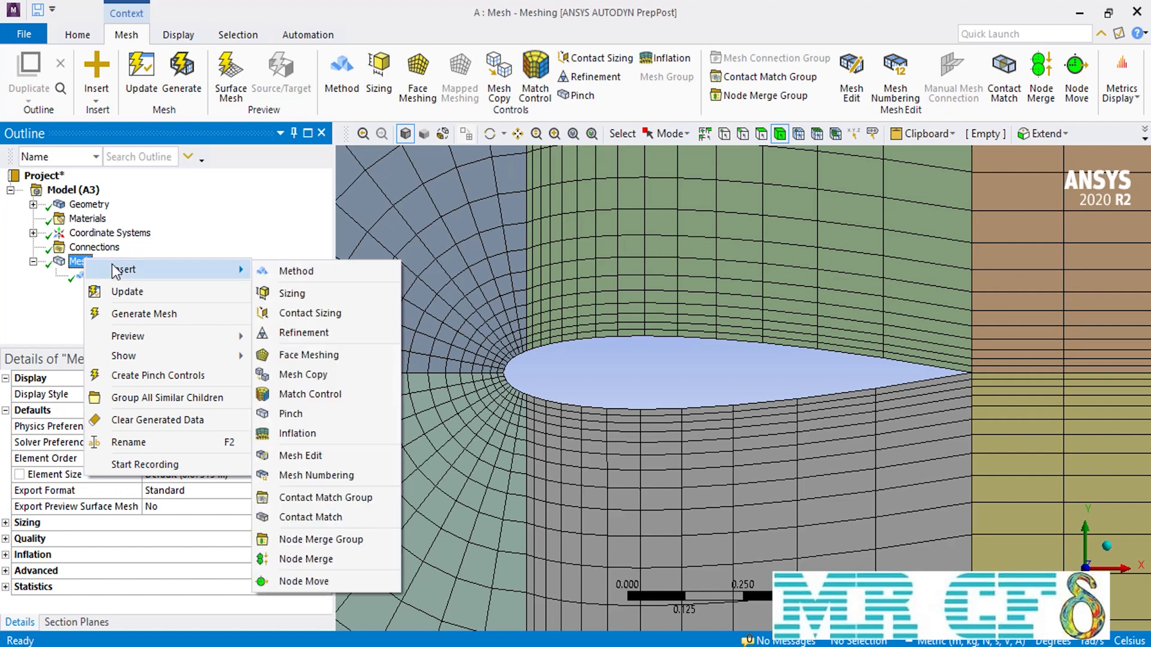
{"action": "left_click", "coordinate": [298, 294]}
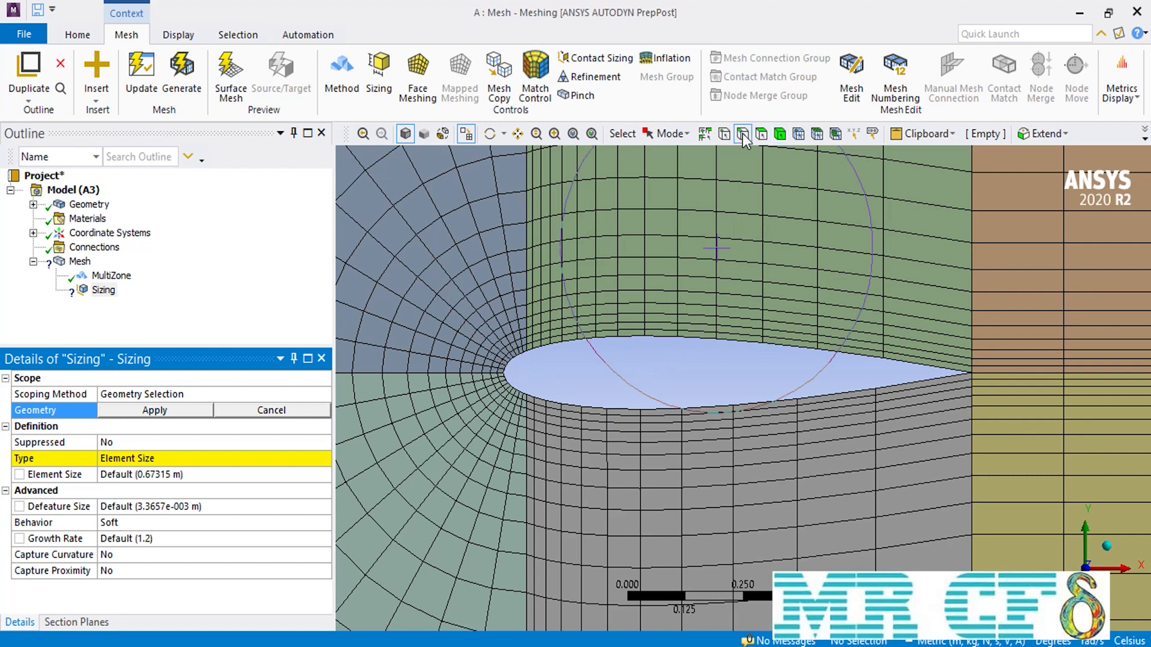
{"action": "left_click", "coordinate": [654, 336]}
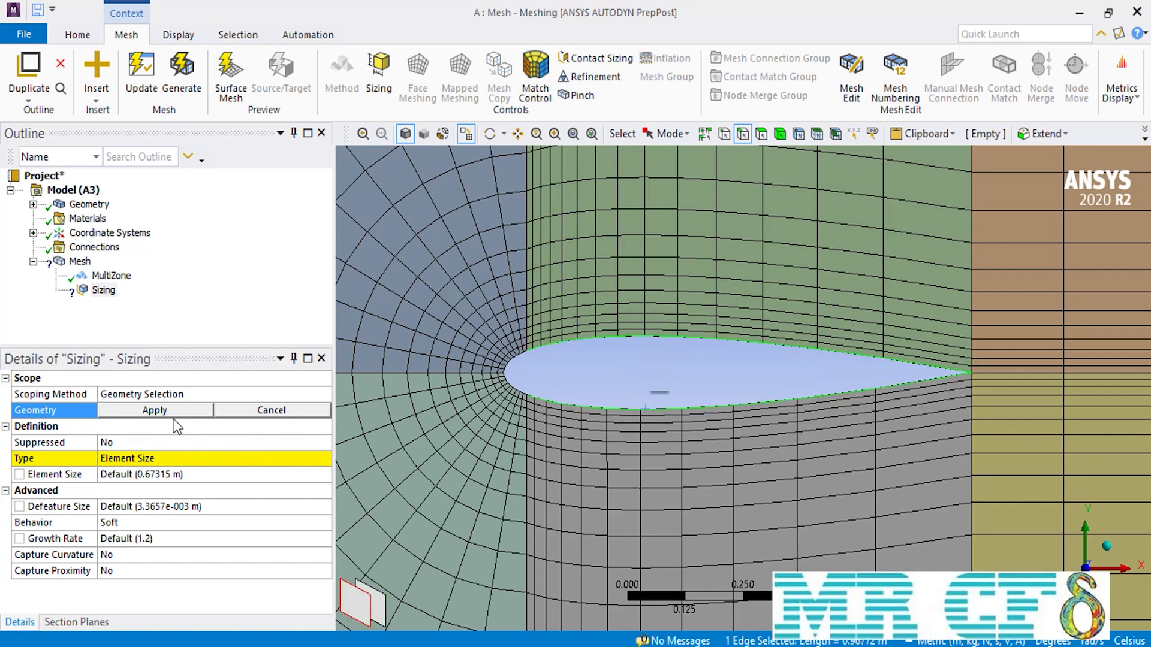
{"action": "left_click", "coordinate": [151, 411]}
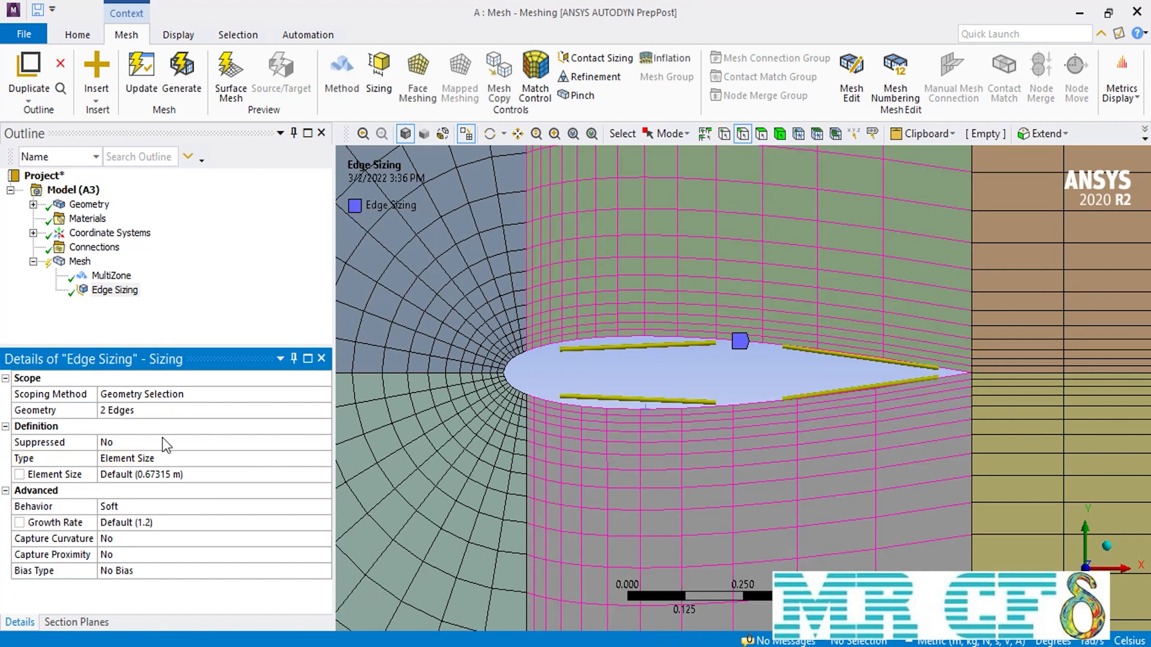
Change the upper and lower airfoil edge sizing to Number of Divisions with 20 divisions.
{"action": "left_click", "coordinate": [325, 455]}
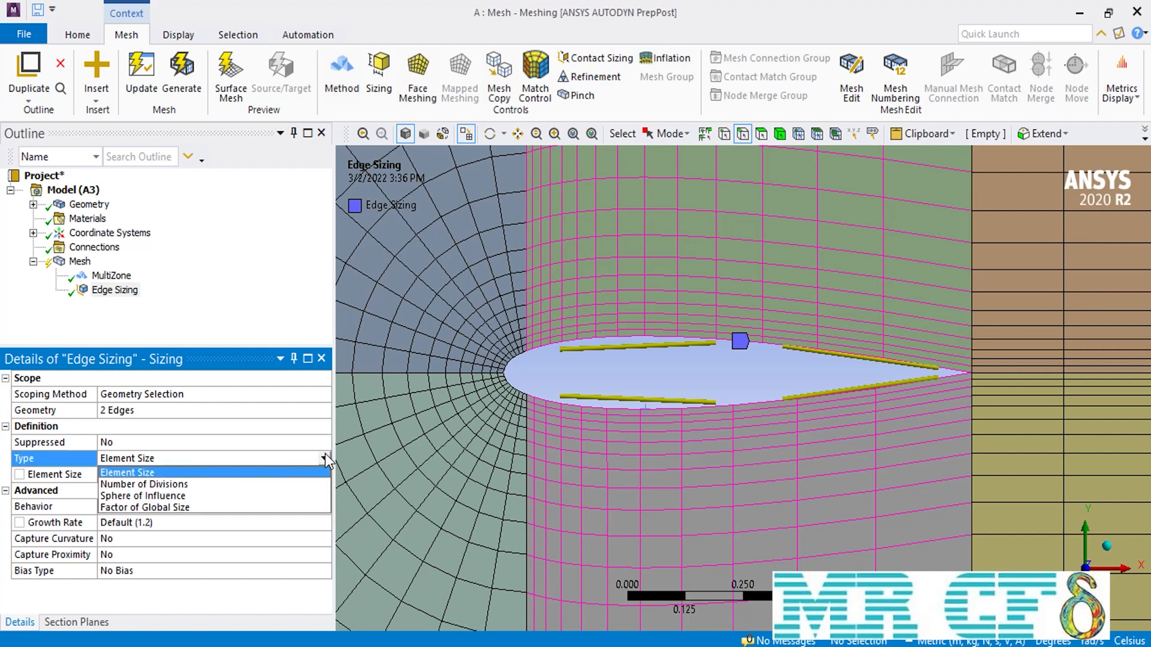
{"action": "left_click", "coordinate": [223, 487]}
{"action": "left_click", "coordinate": [185, 479]}
{"action": "type", "text": "20"}
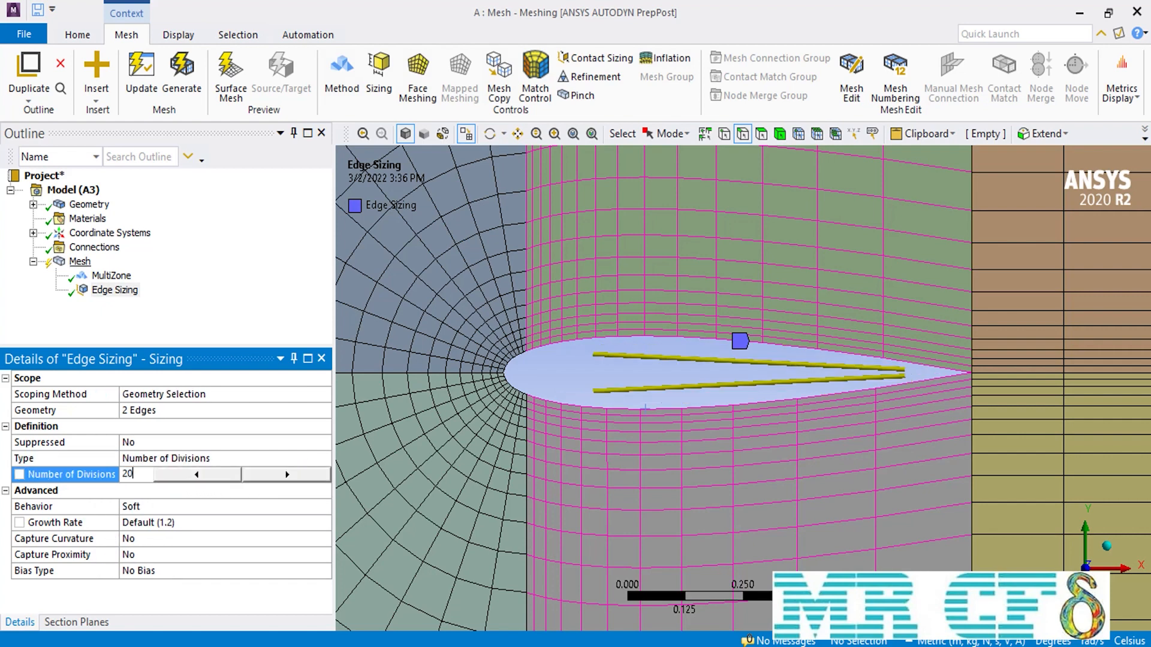
Insert a second mesh sizing and select the two short curved edges at the airfoil's nose as its geometry.
{"action": "left_click", "coordinate": [64, 264]}
{"action": "right_click", "coordinate": [64, 264]}
{"action": "mouse_move", "coordinate": [164, 272]}
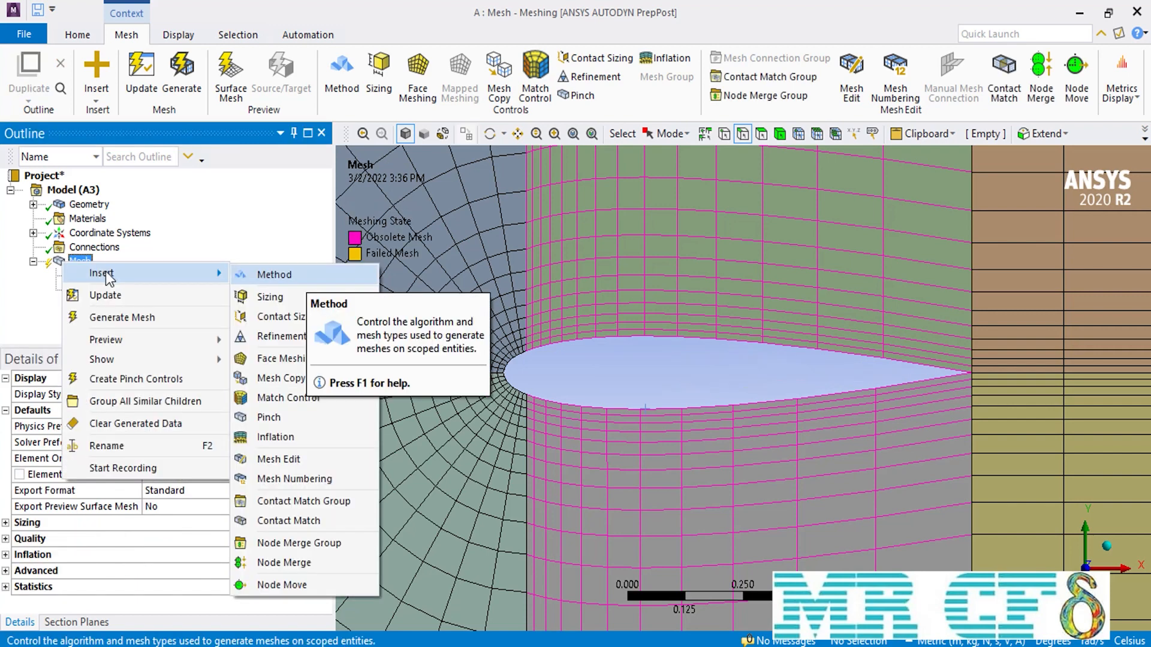
{"action": "left_click", "coordinate": [320, 304]}
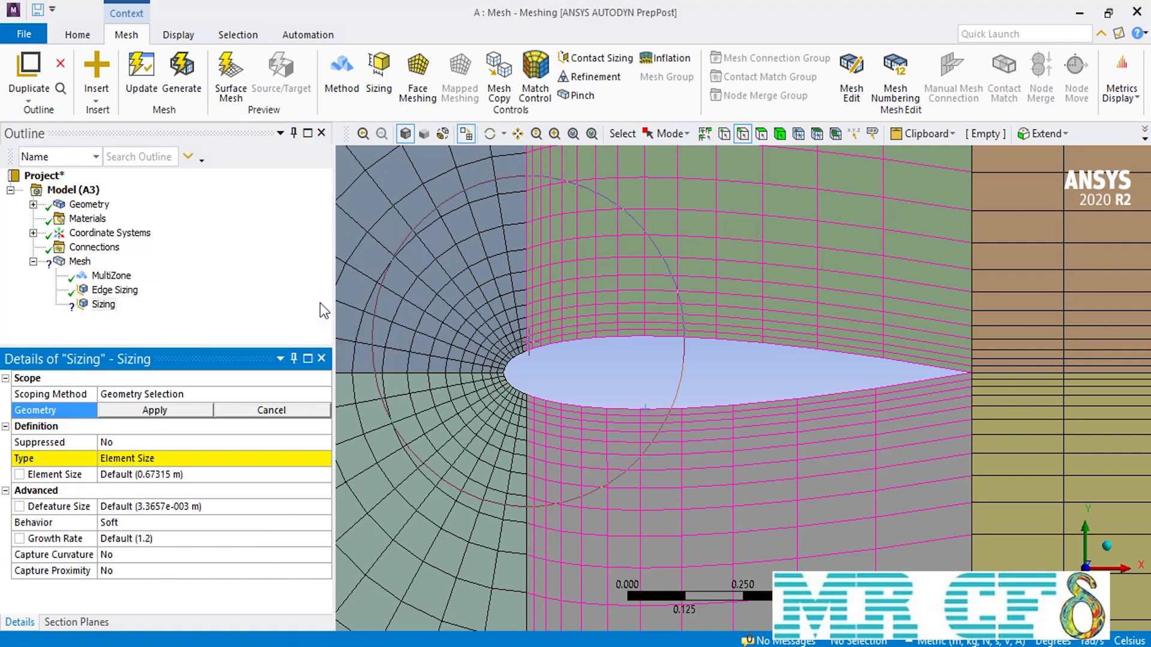
{"action": "left_click", "coordinate": [517, 362]}
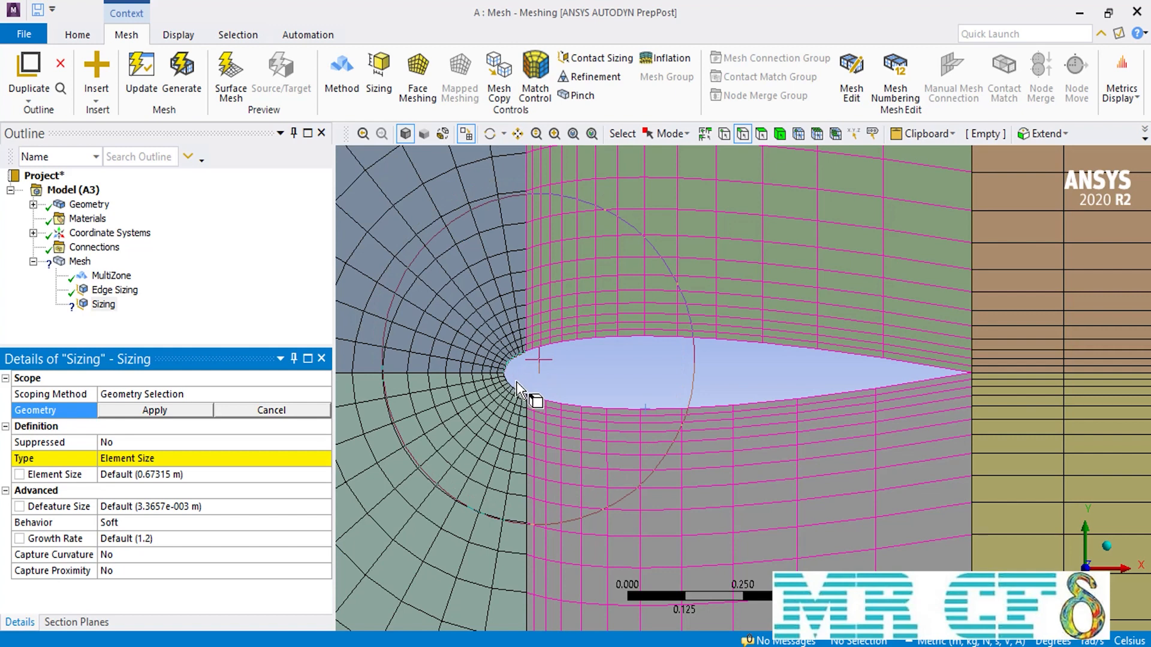
{"action": "left_click", "coordinate": [522, 387], "text": "ctrl"}
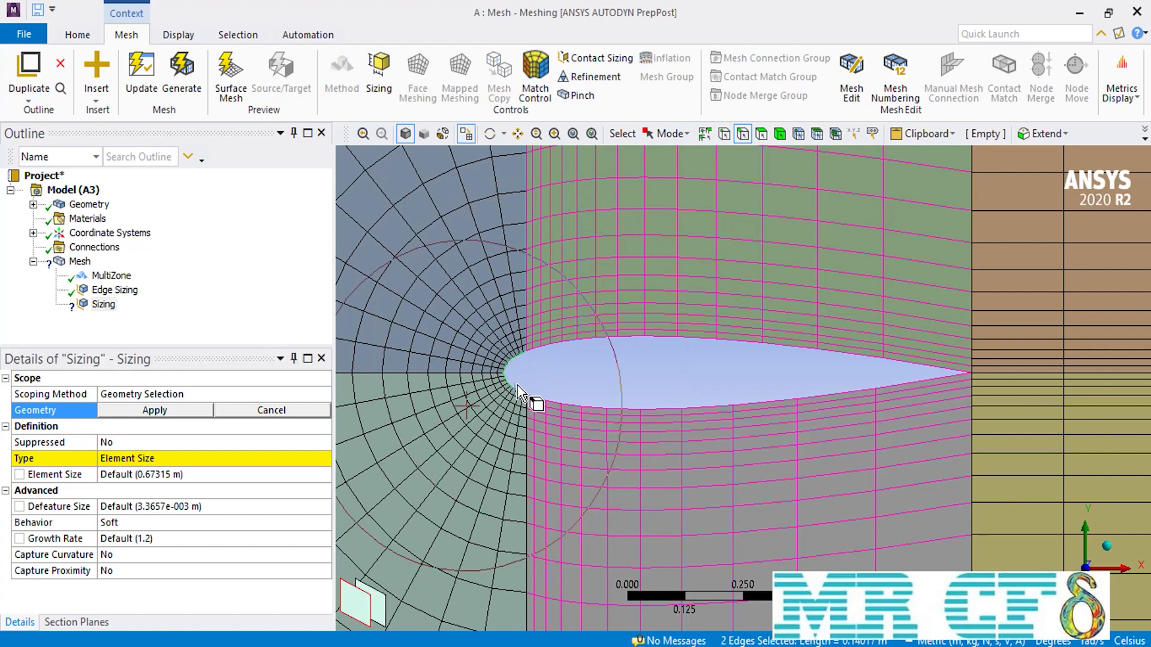
Set the nose edge sizing to Number of Divisions with 15 divisions.
{"action": "left_click", "coordinate": [319, 458]}
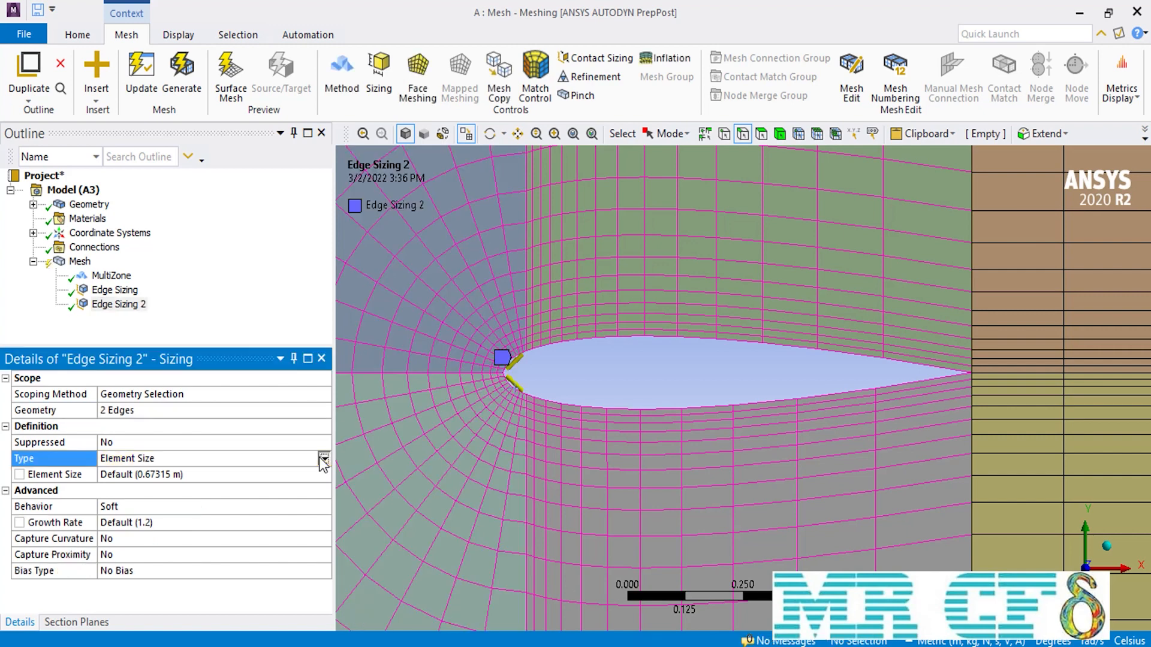
{"action": "left_click", "coordinate": [324, 458]}
{"action": "left_click", "coordinate": [240, 484]}
{"action": "left_click", "coordinate": [195, 474]}
{"action": "type", "text": "15"}
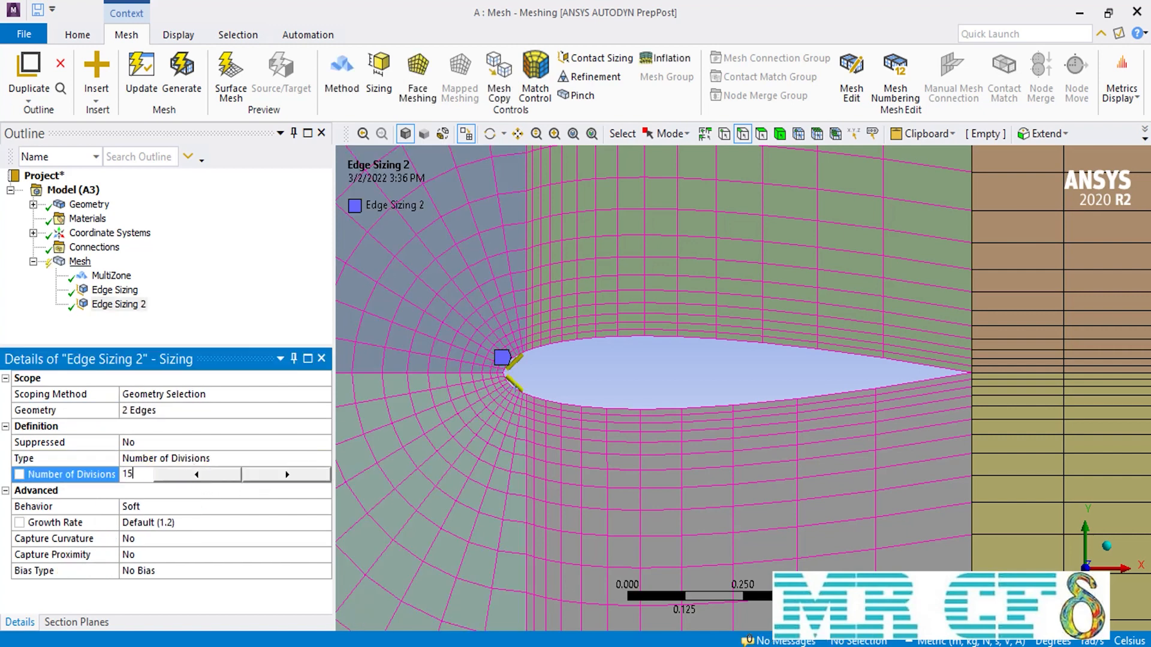
Update the mesh with the airfoil edge sizings and fit the whole flow domain in view.
{"action": "right_click", "coordinate": [80, 262]}
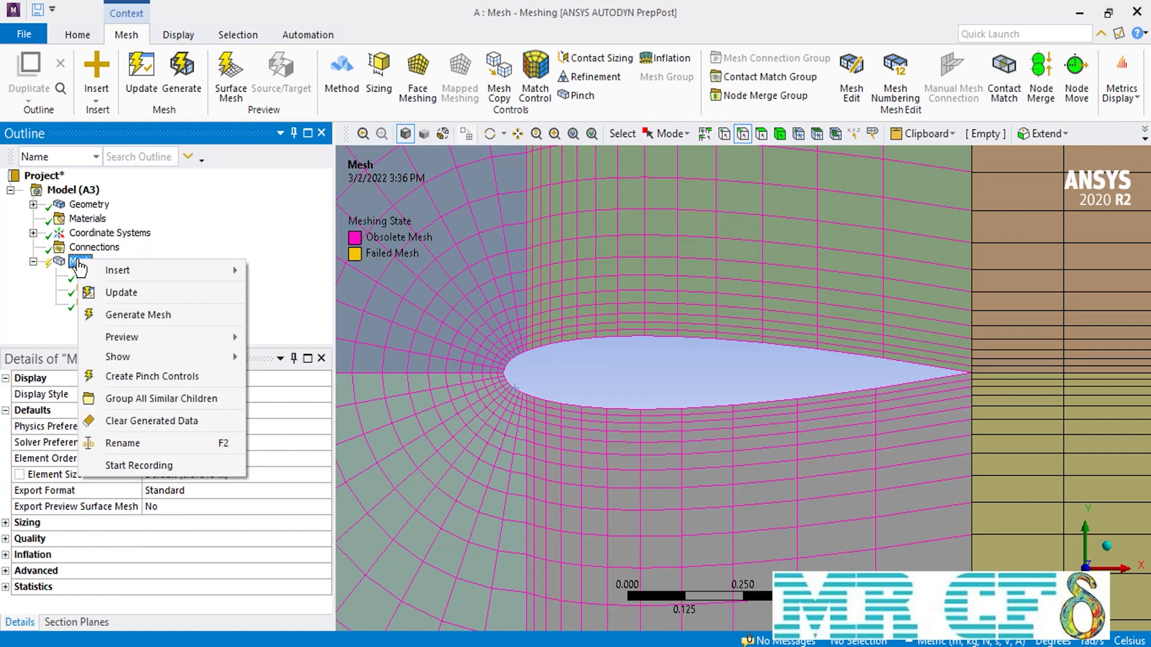
{"action": "left_click", "coordinate": [124, 293]}
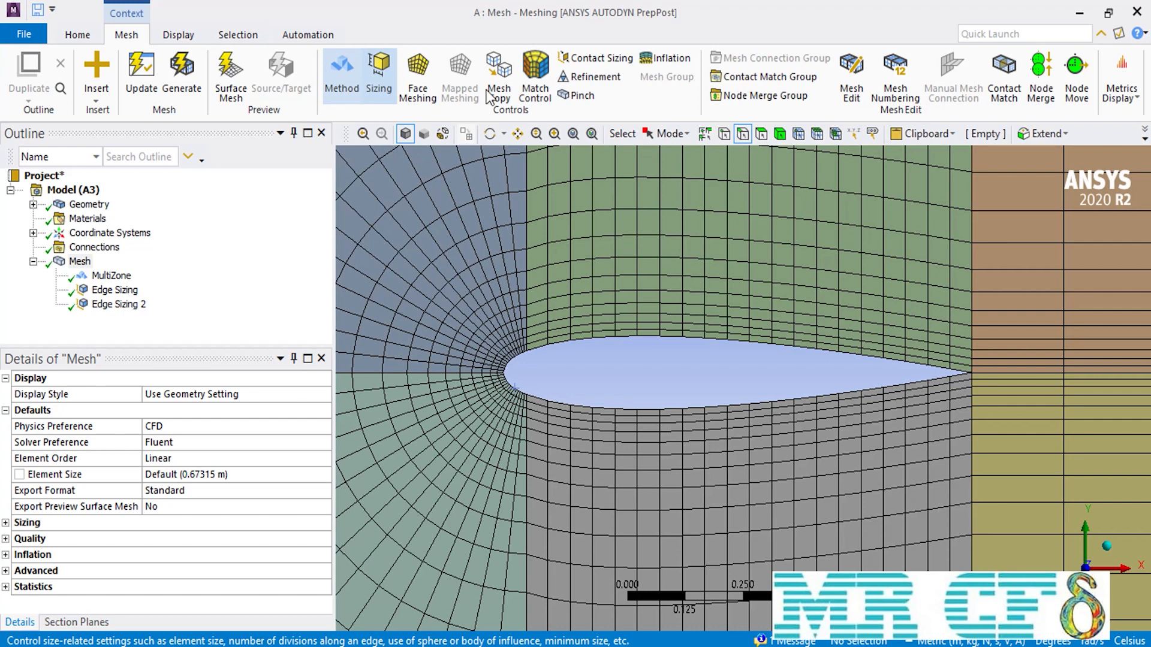
{"action": "left_click", "coordinate": [577, 135]}
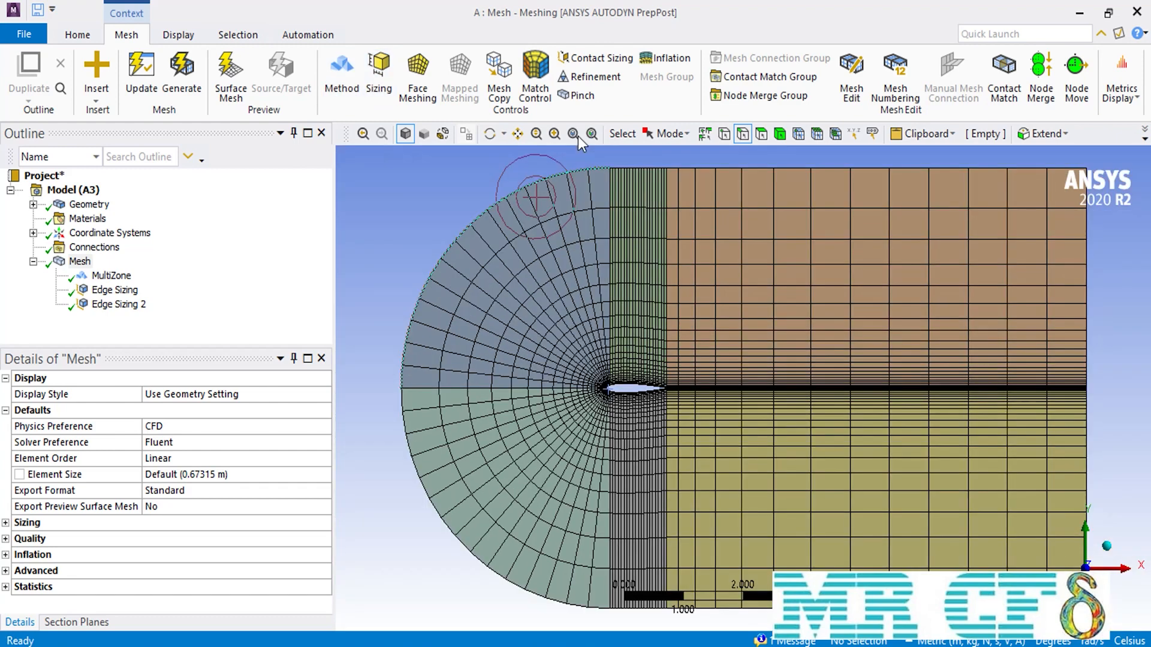
Insert a 10-division edge sizing scoped to the seven straight edges: the upstream centreline, the vertical slice edges at nose and trailing edge, and the outlet.
{"action": "right_click", "coordinate": [79, 265]}
{"action": "mouse_move", "coordinate": [119, 277]}
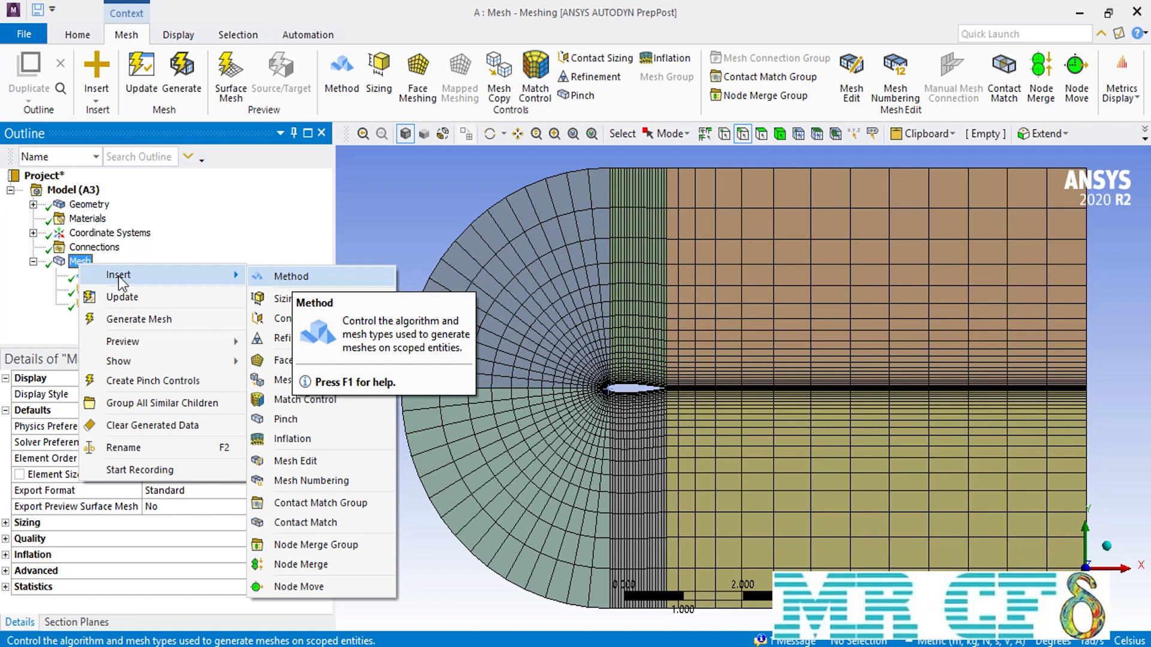
{"action": "left_click", "coordinate": [317, 301]}
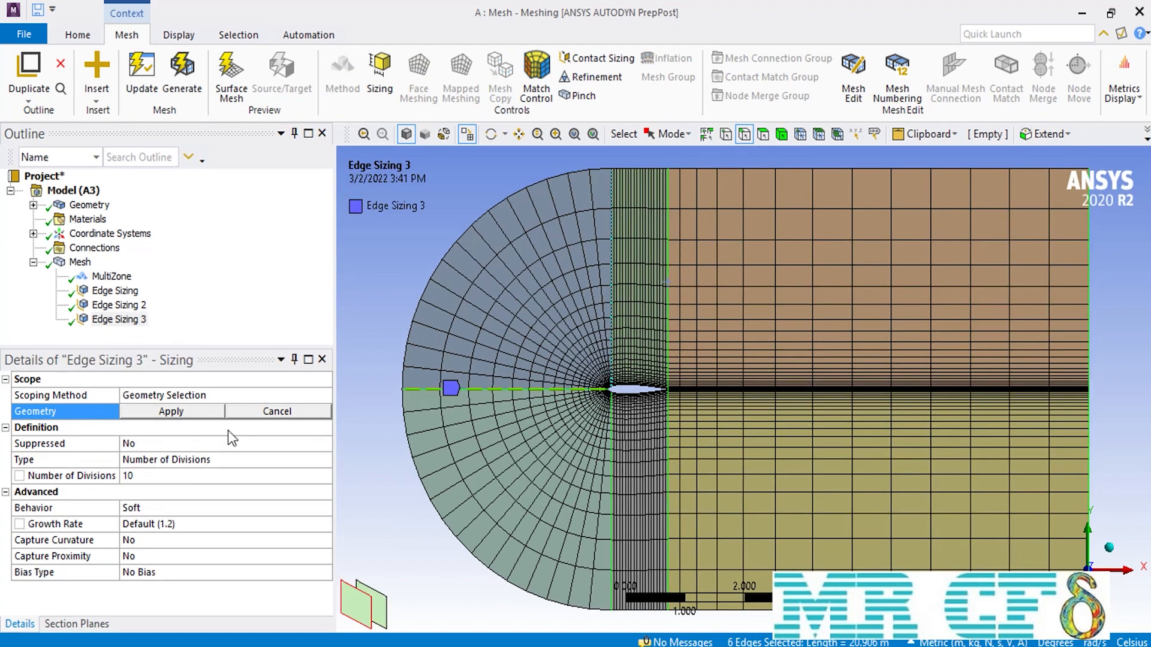
{"action": "left_click", "coordinate": [171, 412]}
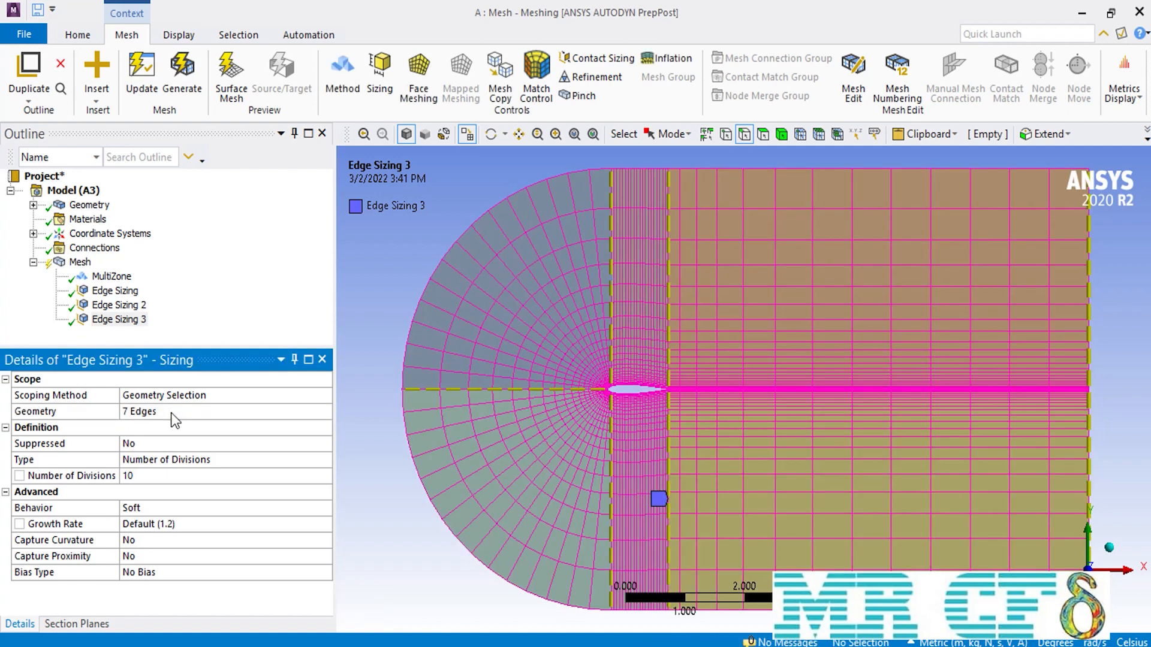
Set the seven-edge sizing's behavior to Hard, regenerate the mesh and inspect it across the domain.
{"action": "left_click", "coordinate": [323, 508]}
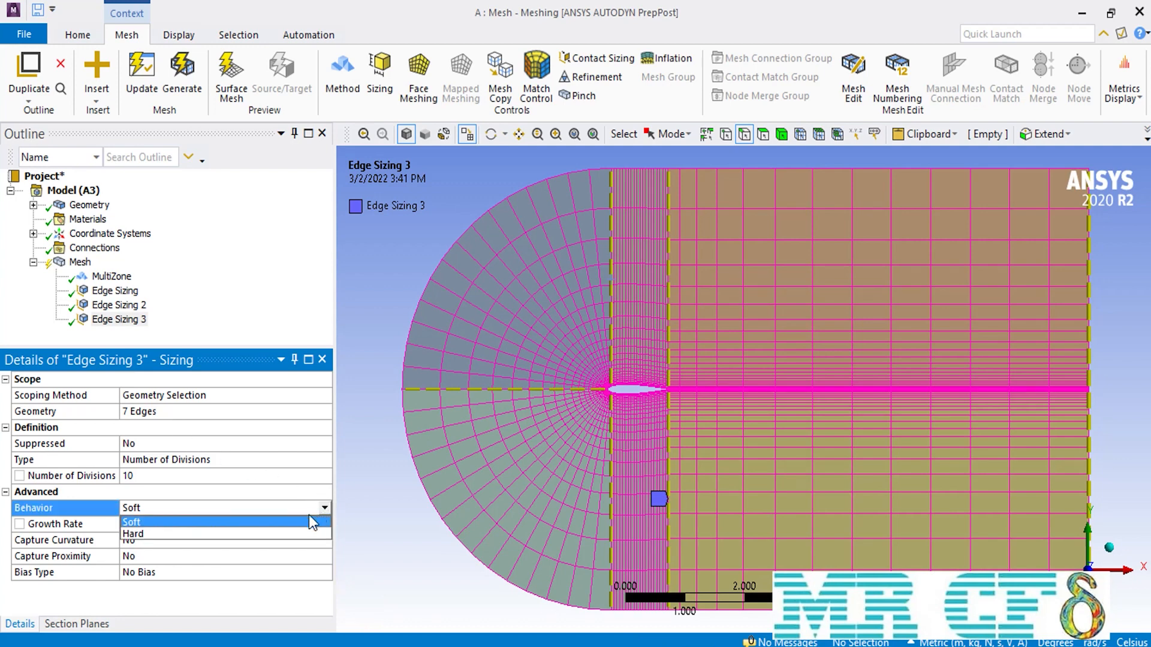
{"action": "left_click", "coordinate": [256, 535]}
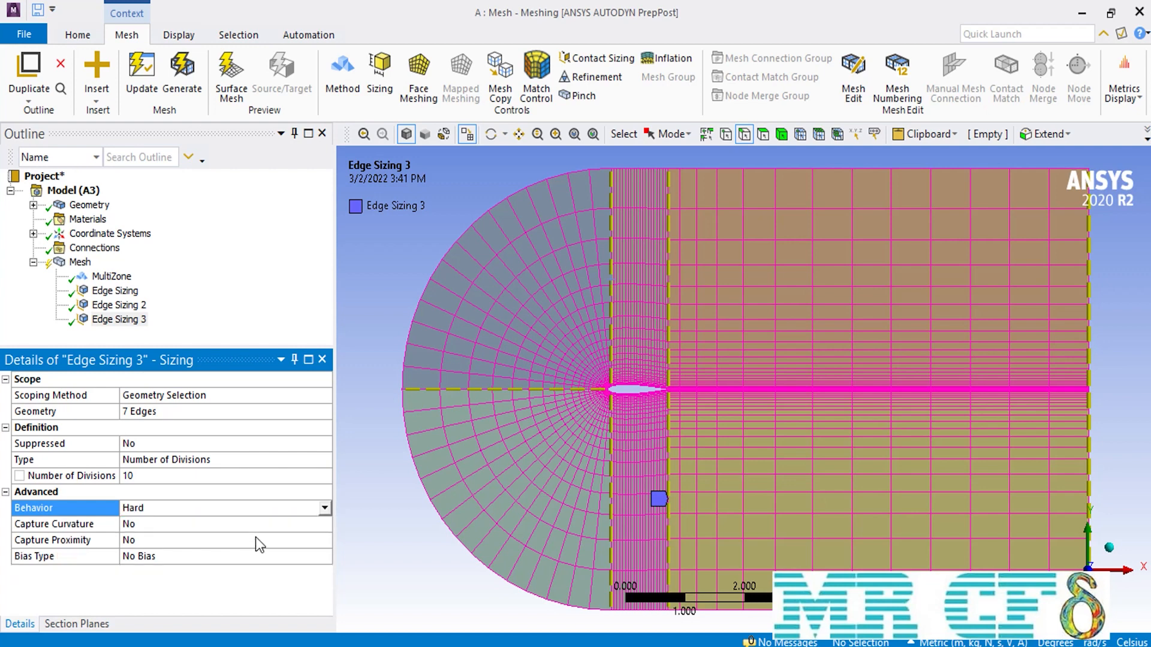
{"action": "right_click", "coordinate": [81, 264]}
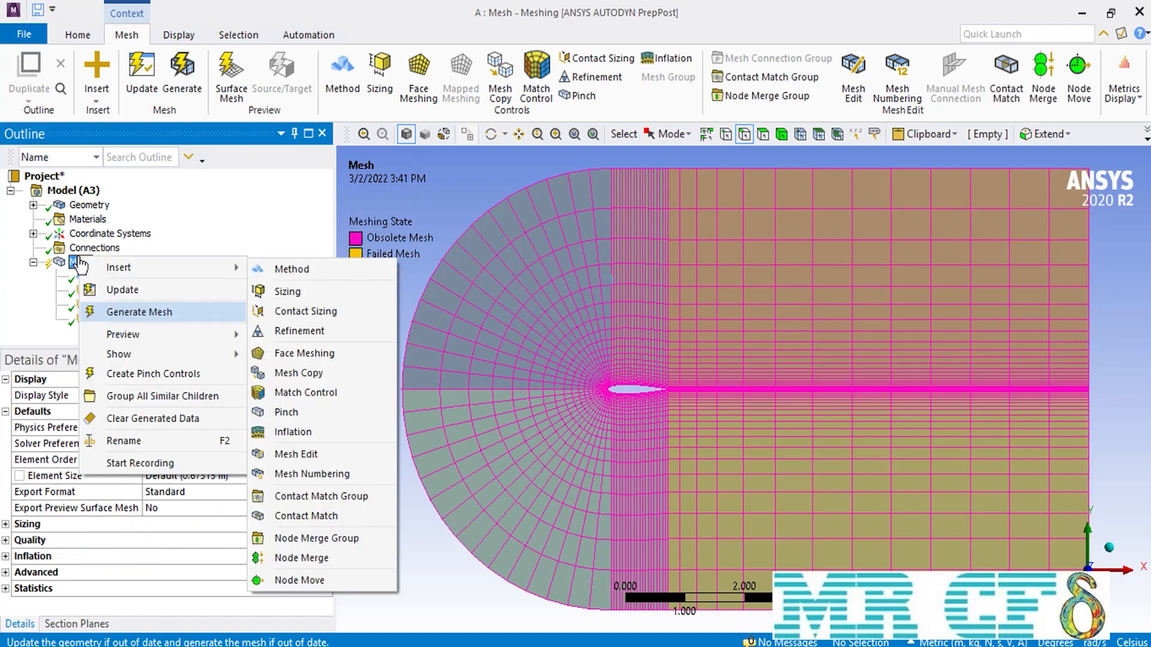
{"action": "left_click", "coordinate": [139, 310]}
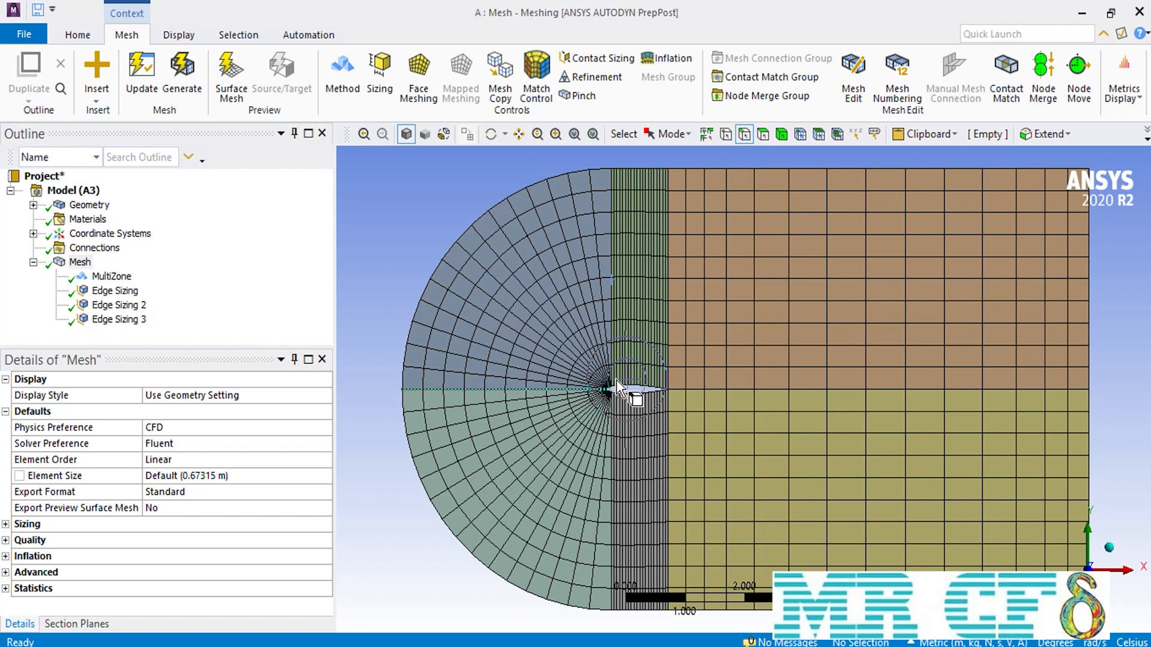
{"action": "scroll", "coordinate": [614, 383], "scroll_direction": "up", "scroll_amount": 10}
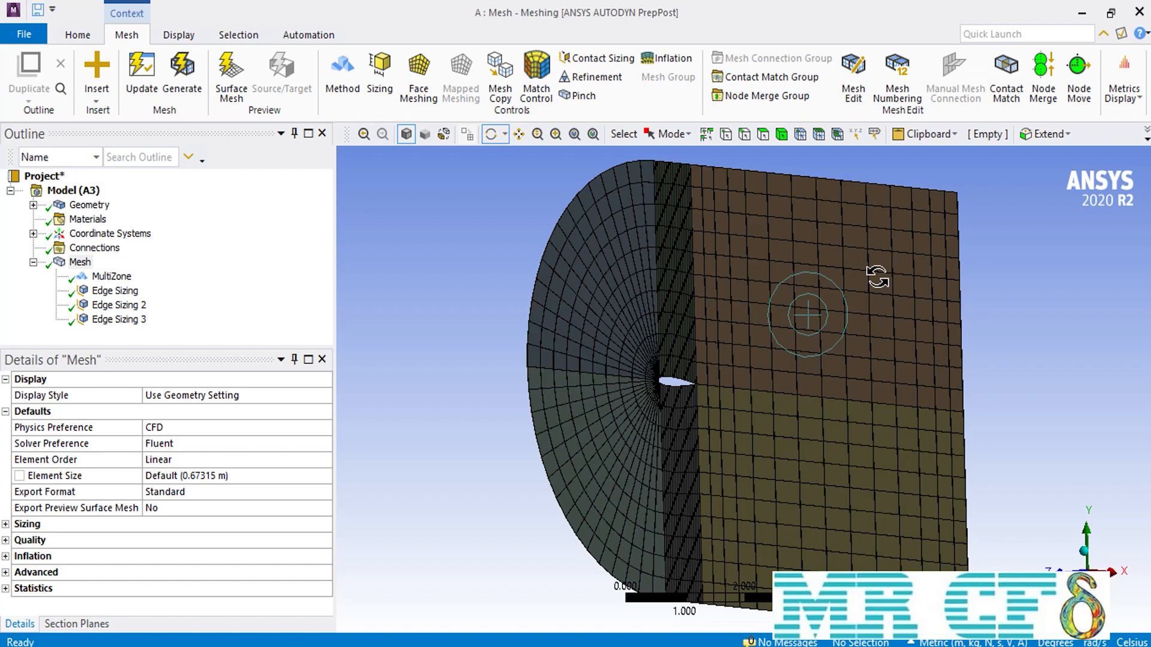
{"action": "scroll", "coordinate": [968, 321], "scroll_direction": "up", "scroll_amount": 10}
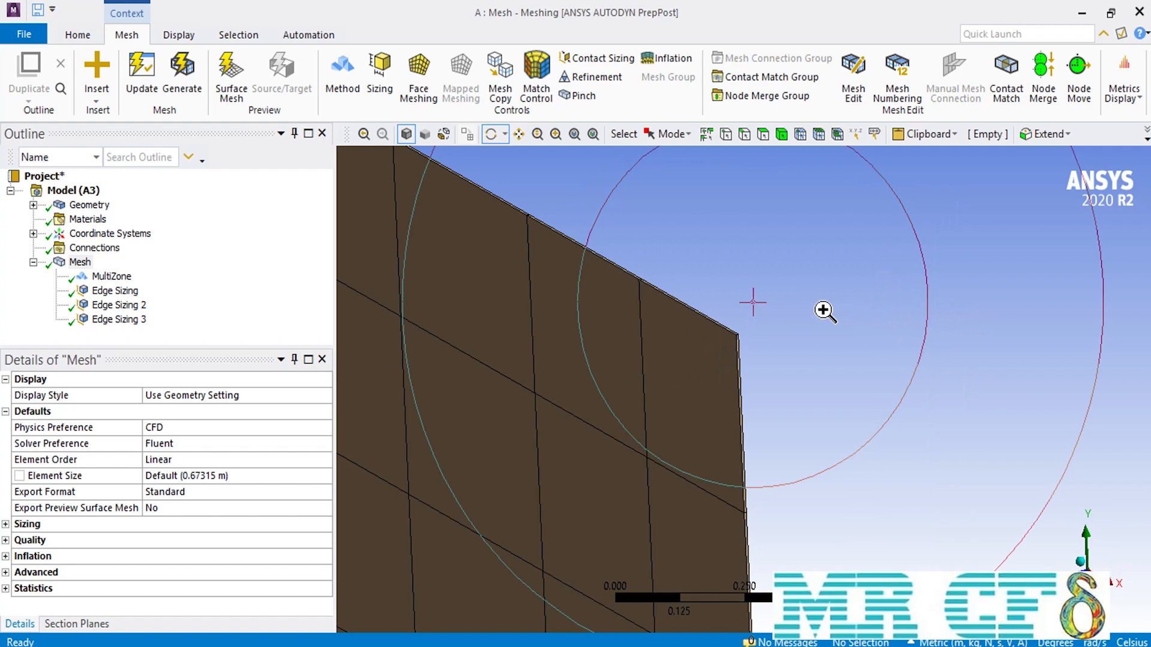
{"action": "scroll", "coordinate": [759, 327], "scroll_direction": "up", "scroll_amount": 10}
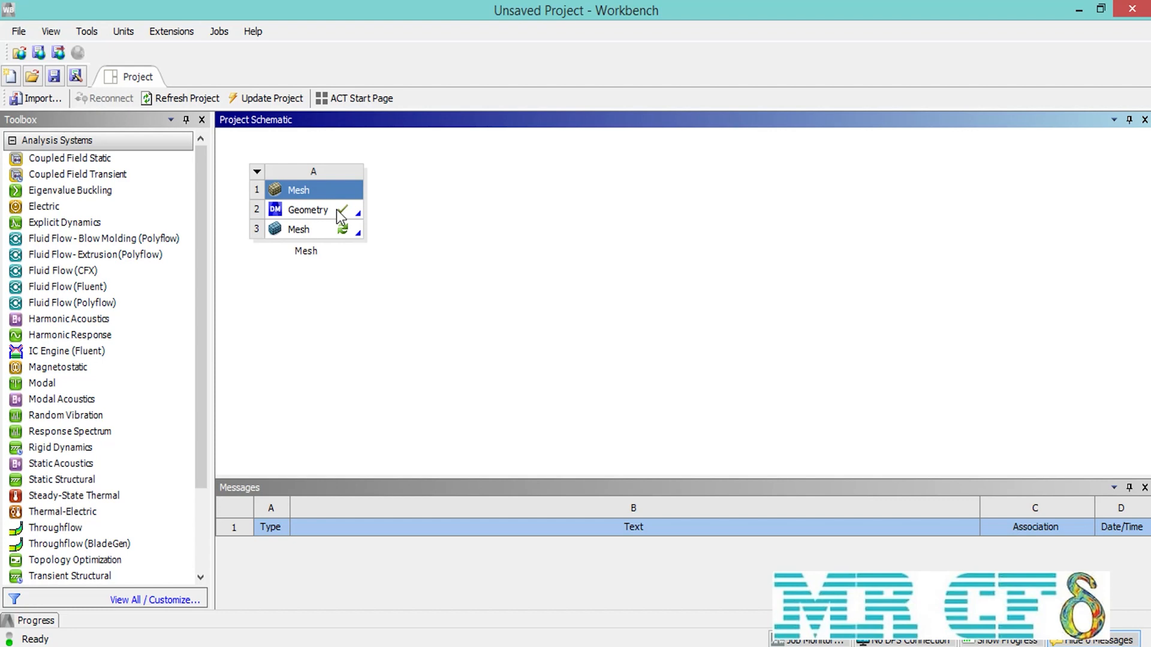
Switch to Workbench, replace the geometry with hybrid mesh geom.agdb, and reopen the mesh cell, re-reading the upstream data.
{"action": "right_click", "coordinate": [339, 216]}
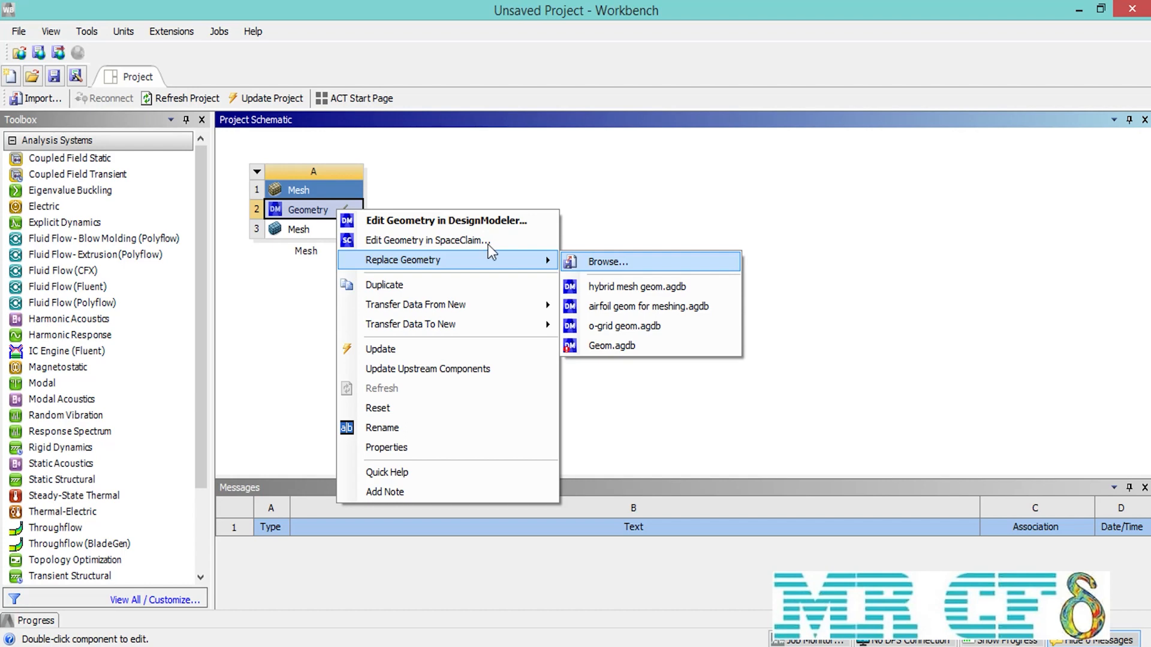
{"action": "left_click", "coordinate": [629, 288]}
{"action": "double_click", "coordinate": [343, 233]}
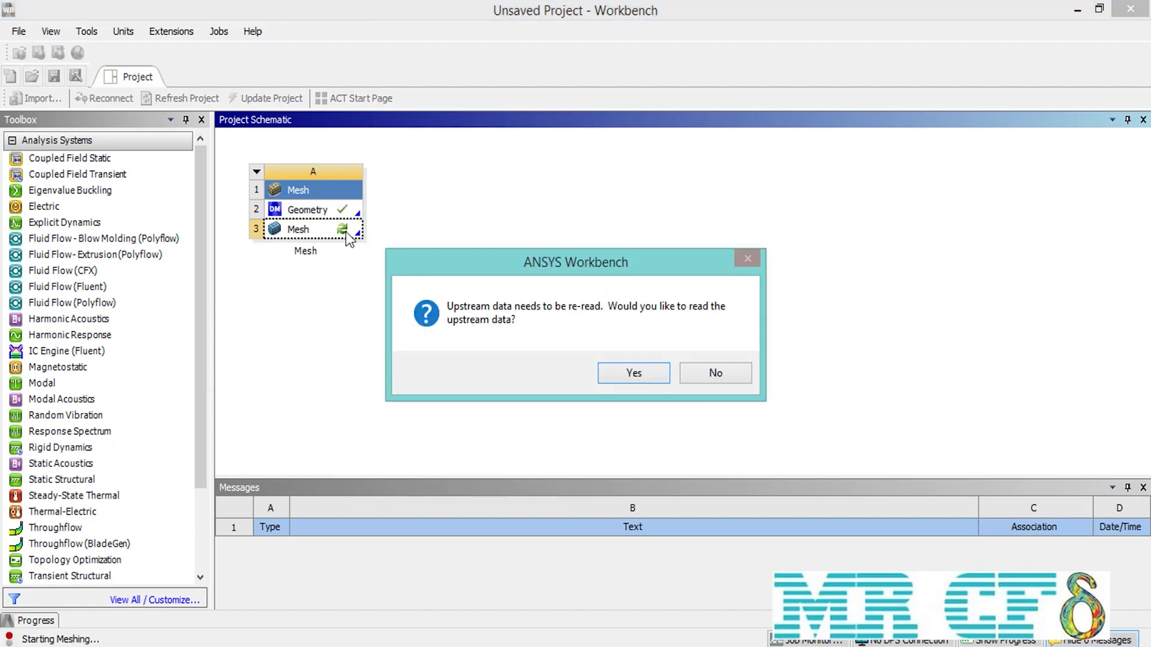
{"action": "left_click", "coordinate": [648, 378]}
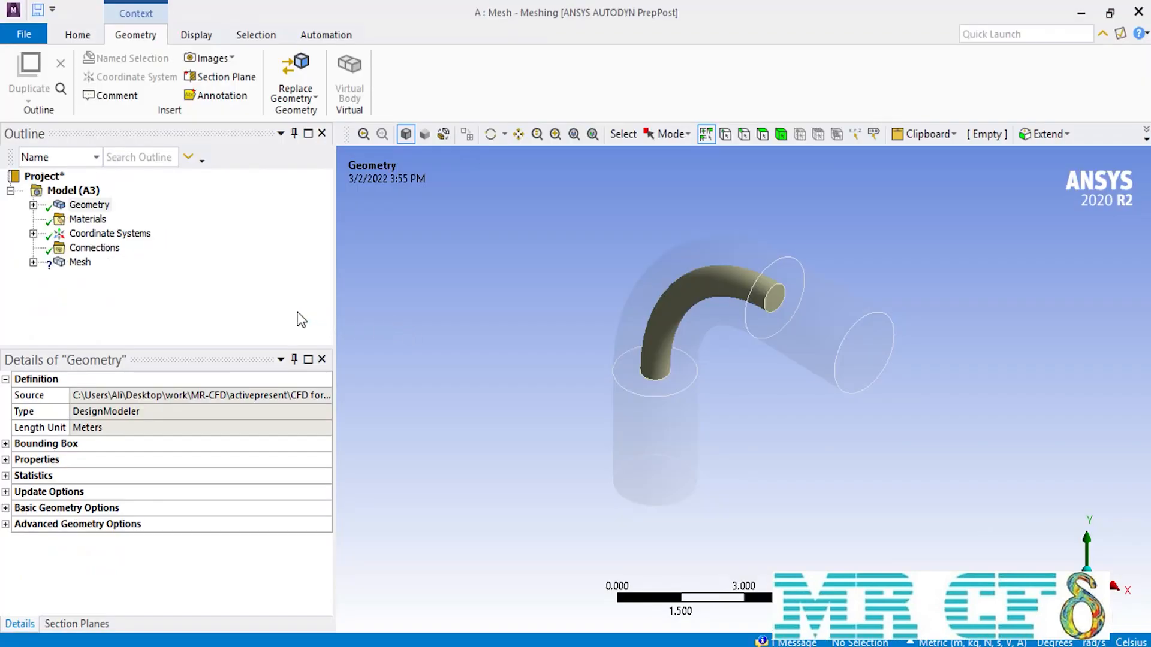
Set the Fluid/Solid property to Fluid for the outer pipe body and to Solid for the inner curved body.
{"action": "left_click", "coordinate": [33, 205]}
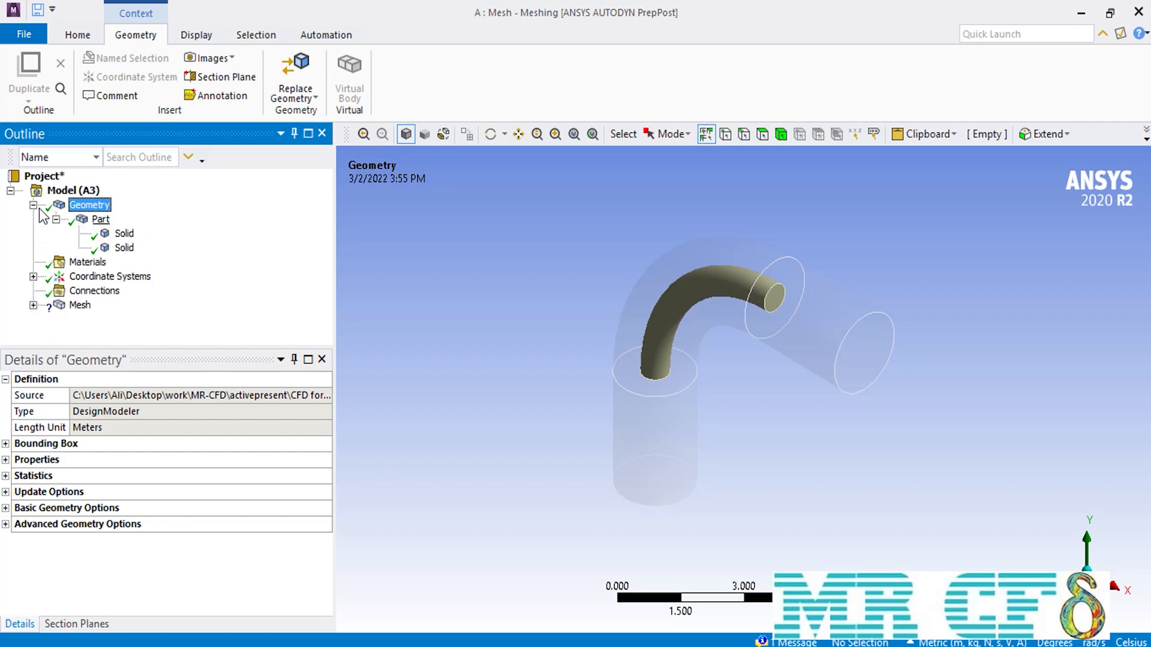
{"action": "left_click", "coordinate": [124, 234]}
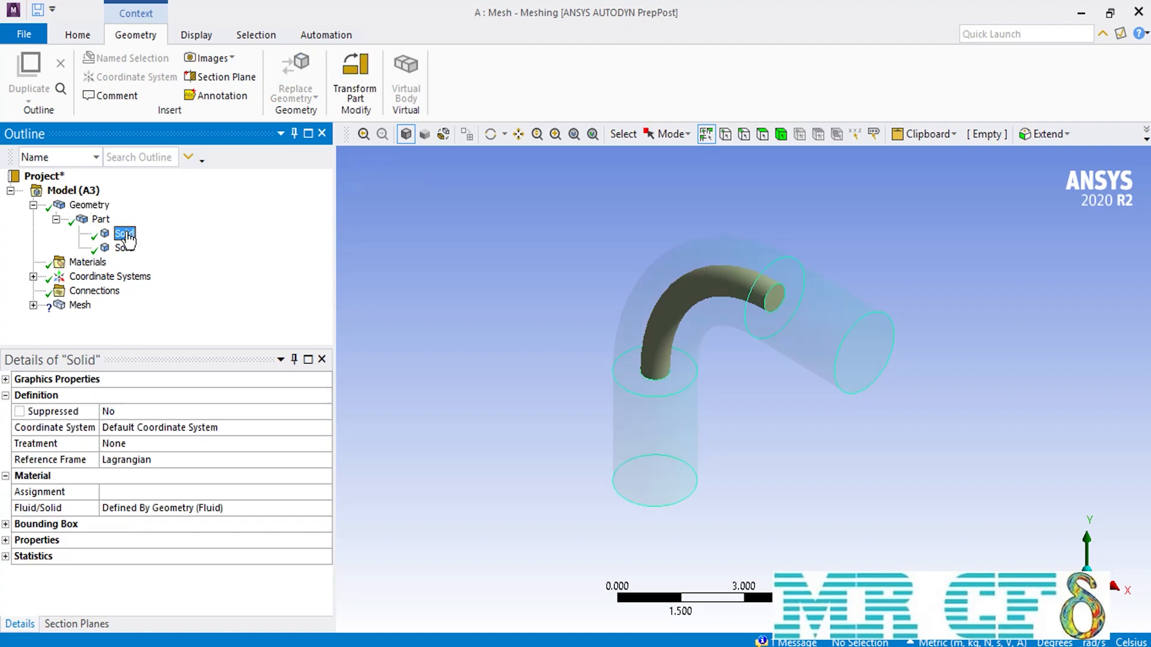
{"action": "left_click", "coordinate": [326, 510]}
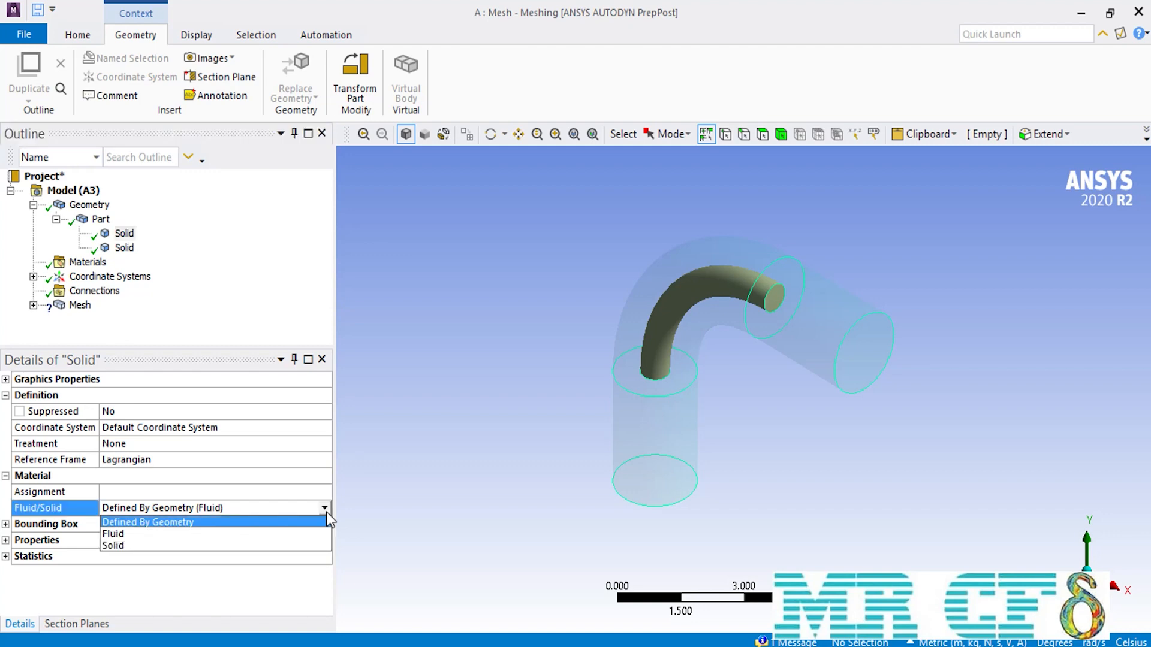
{"action": "left_click", "coordinate": [282, 532]}
{"action": "left_click", "coordinate": [124, 247]}
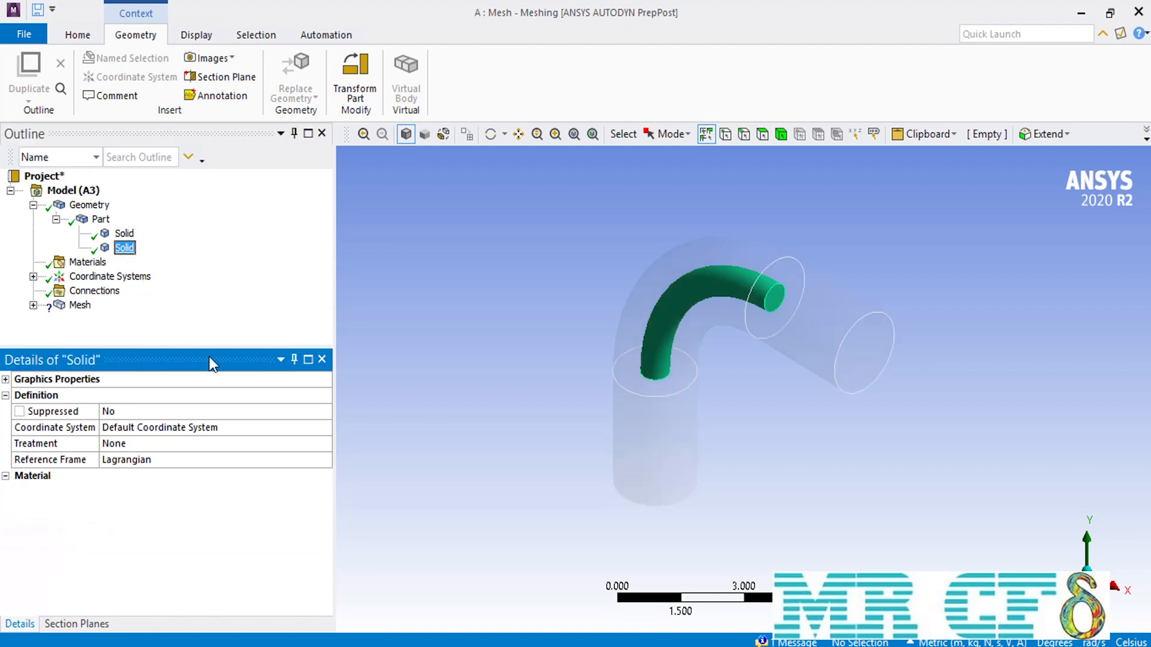
{"action": "left_click", "coordinate": [325, 511]}
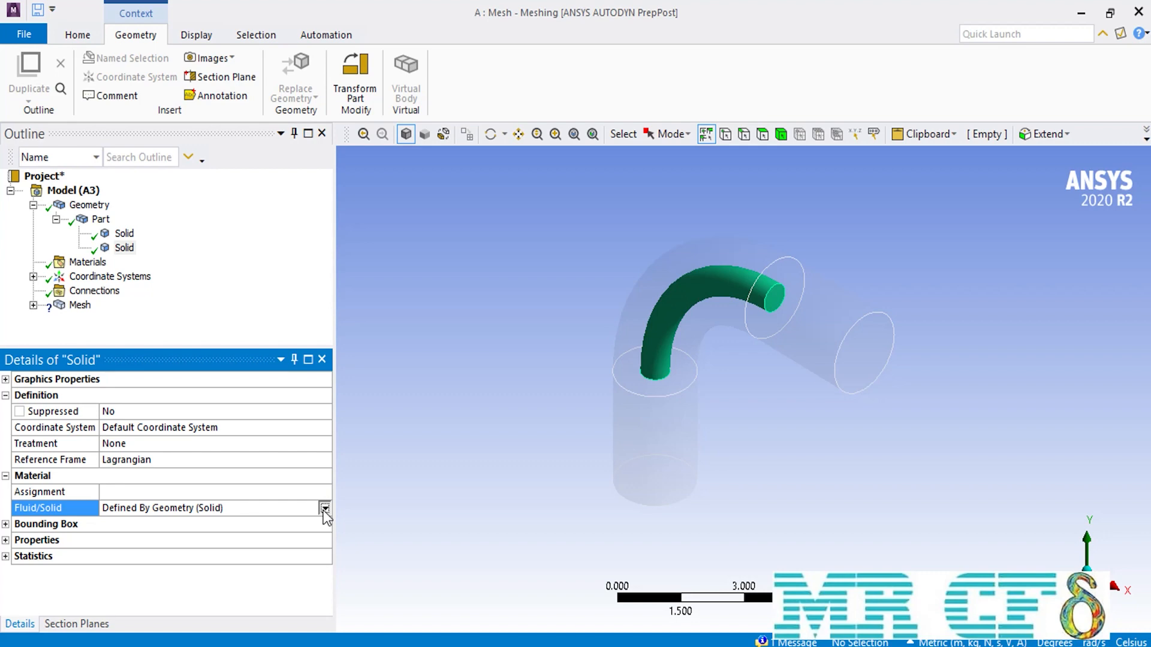
{"action": "left_click", "coordinate": [324, 509]}
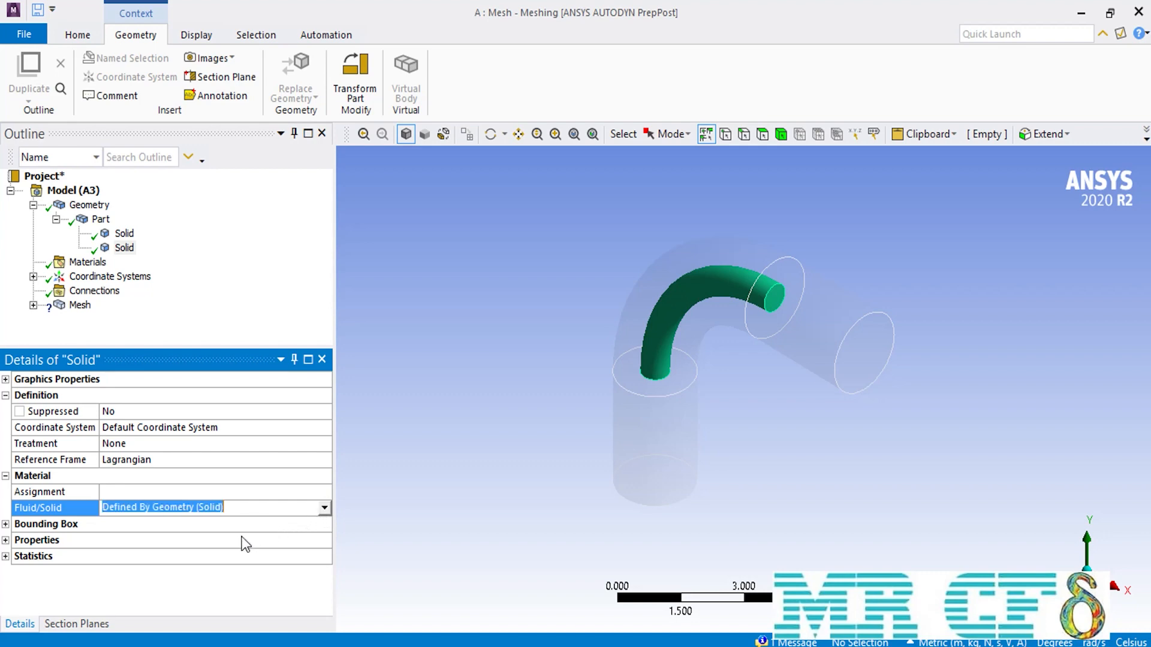
{"action": "left_click", "coordinate": [213, 543]}
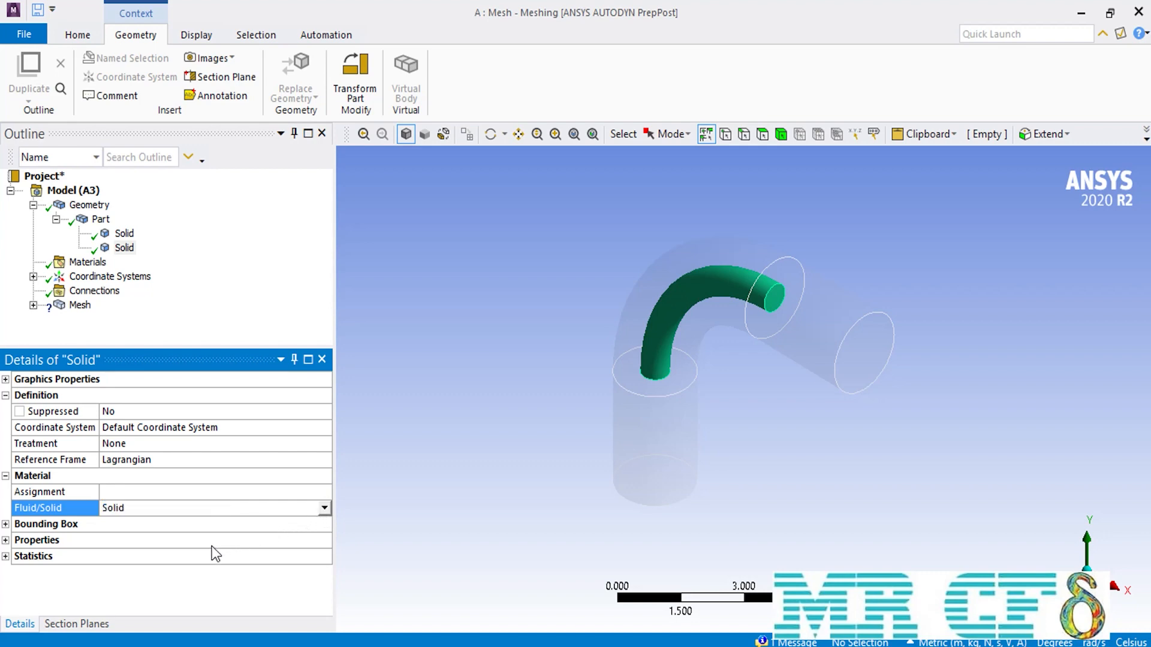
Generate the default mesh on both pipe bodies and cut it lengthwise with a section plane to expose the interior elements.
{"action": "right_click", "coordinate": [63, 312]}
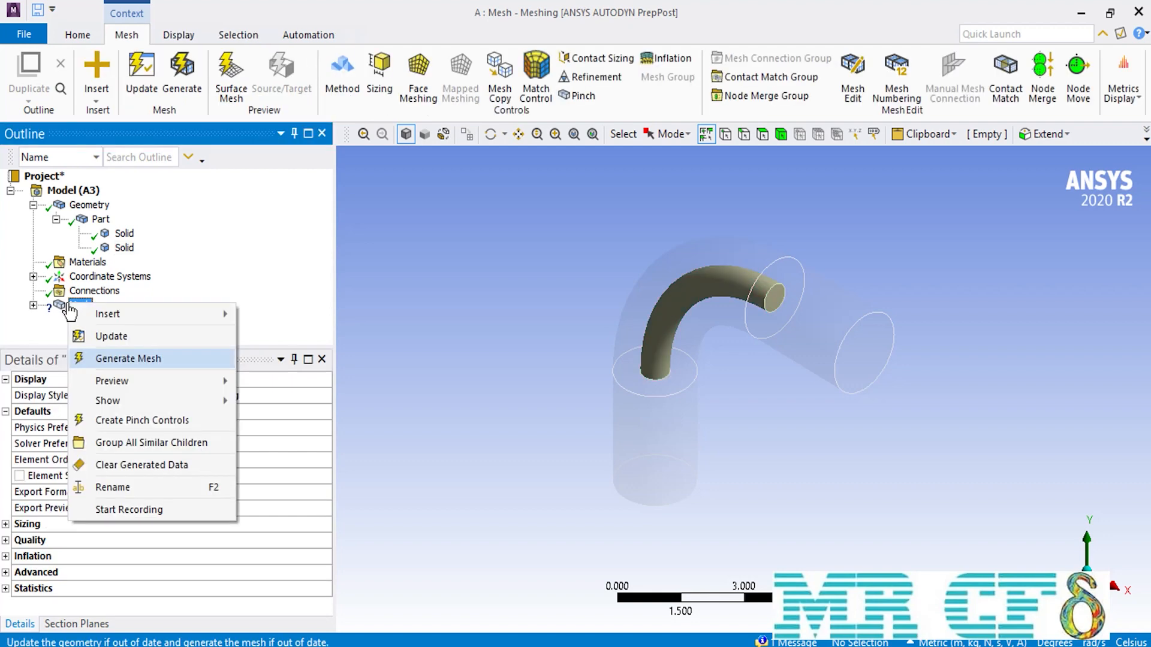
{"action": "left_click", "coordinate": [154, 357]}
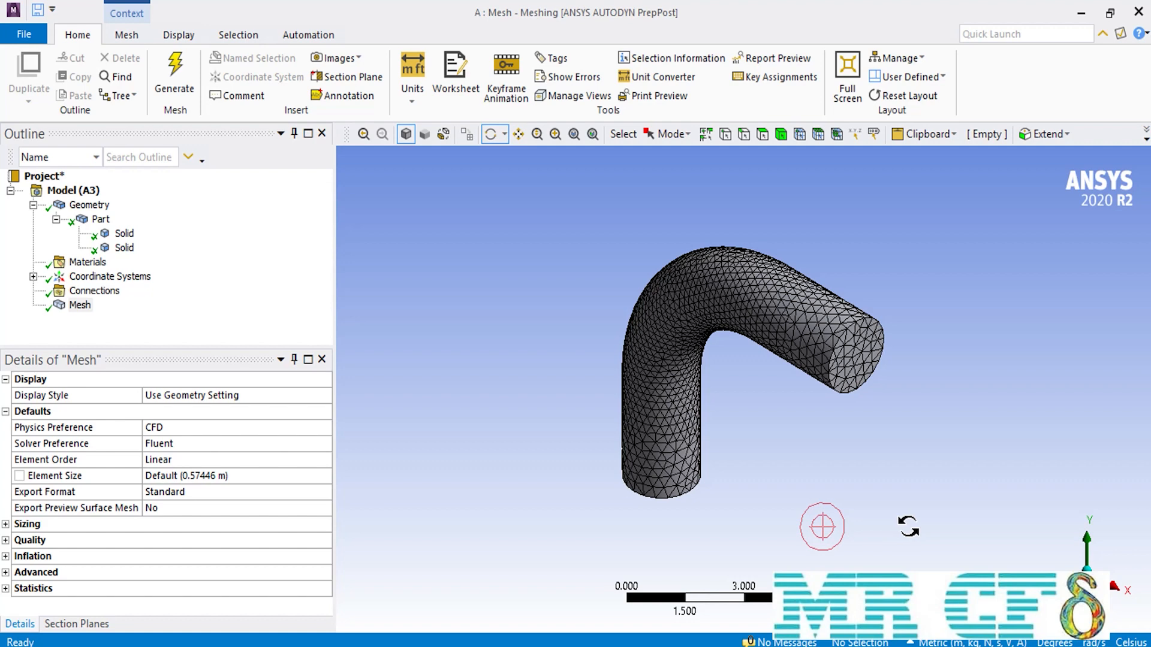
{"action": "left_click", "coordinate": [1116, 586]}
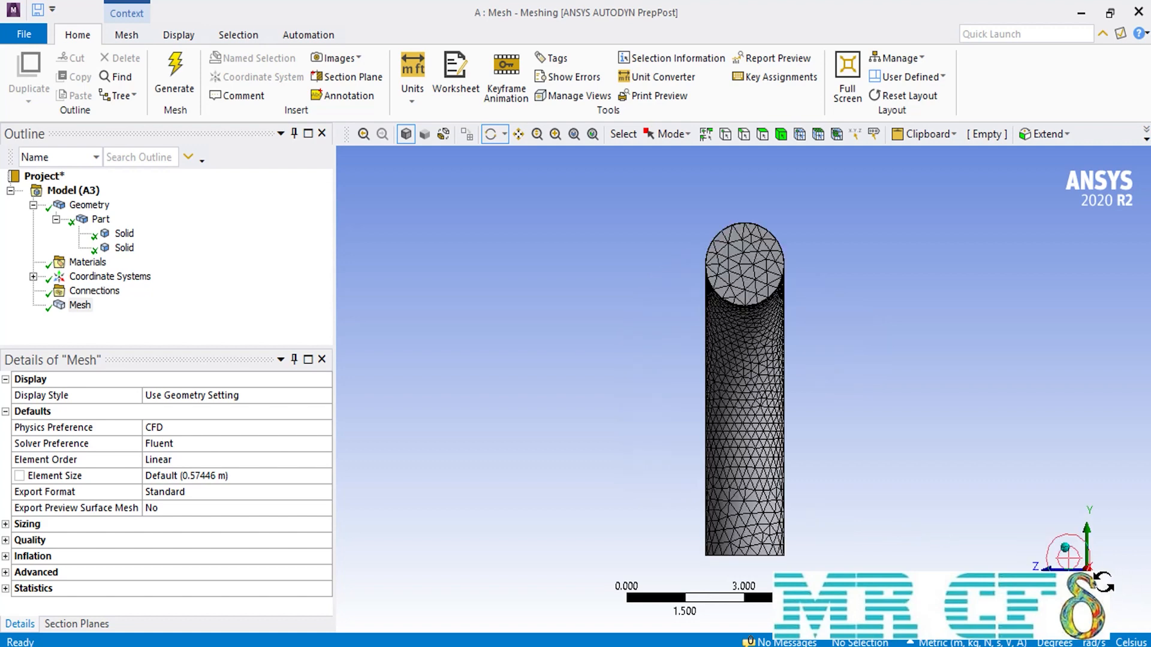
{"action": "left_click", "coordinate": [347, 77]}
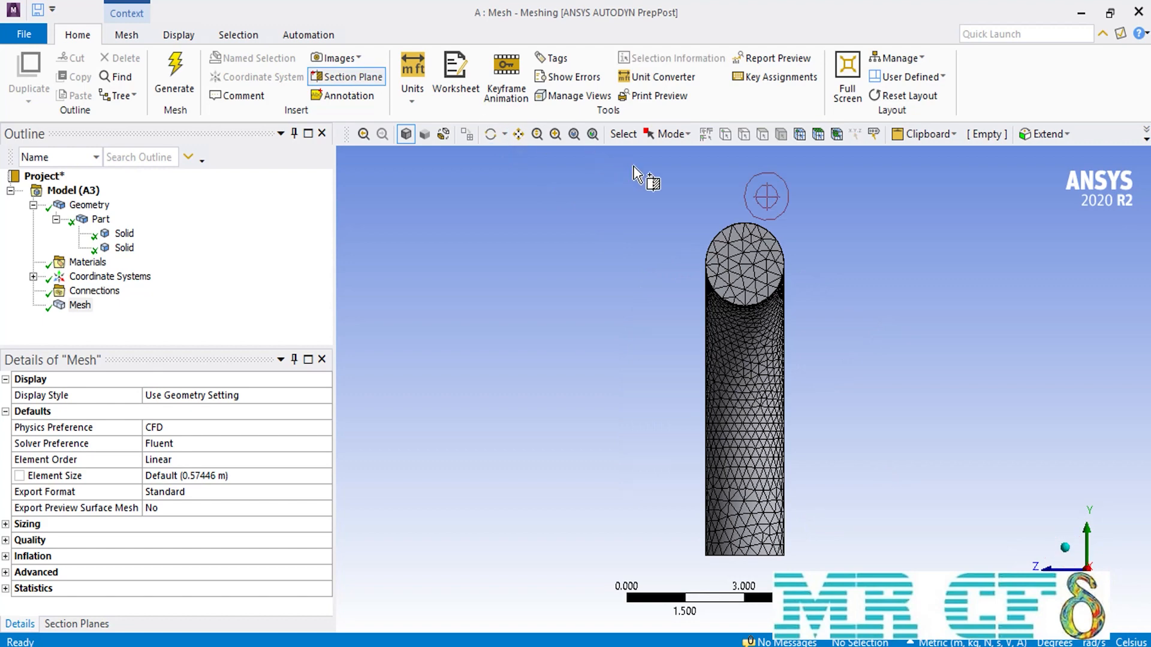
{"action": "left_click_drag", "start_coordinate": [748, 216], "coordinate": [750, 350]}
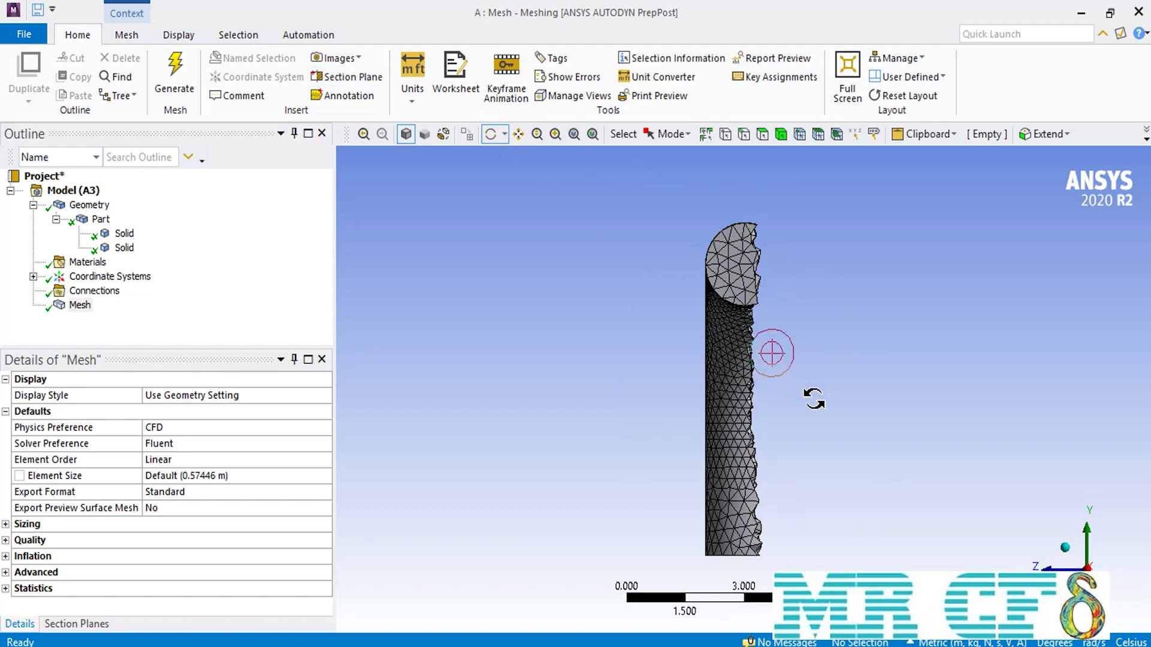
{"action": "left_click", "coordinate": [1073, 564]}
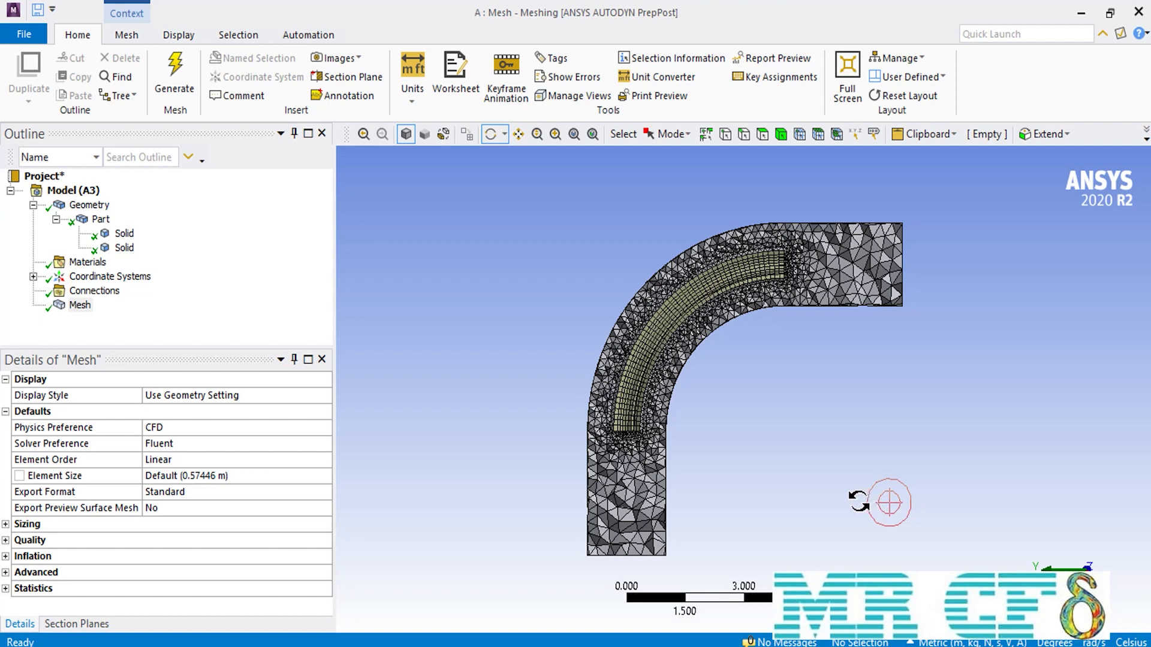
Hide the outer fluid body and examine the sectioned mesh of the inner curved solid up close.
{"action": "left_click", "coordinate": [783, 140]}
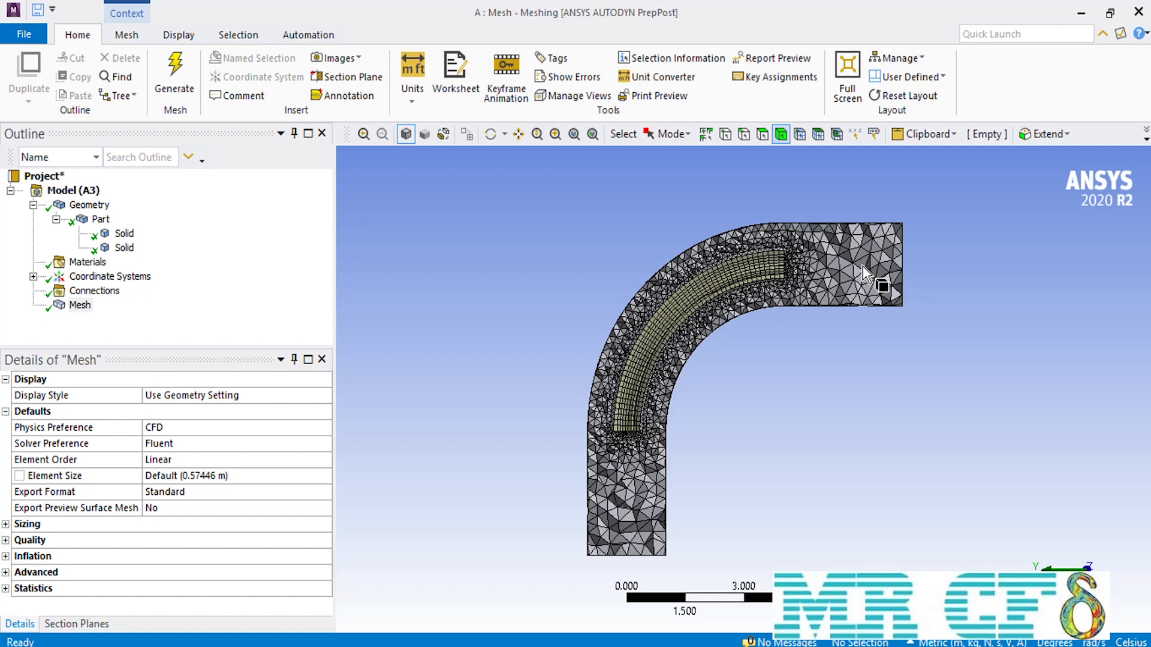
{"action": "left_click", "coordinate": [862, 266]}
{"action": "right_click", "coordinate": [862, 266]}
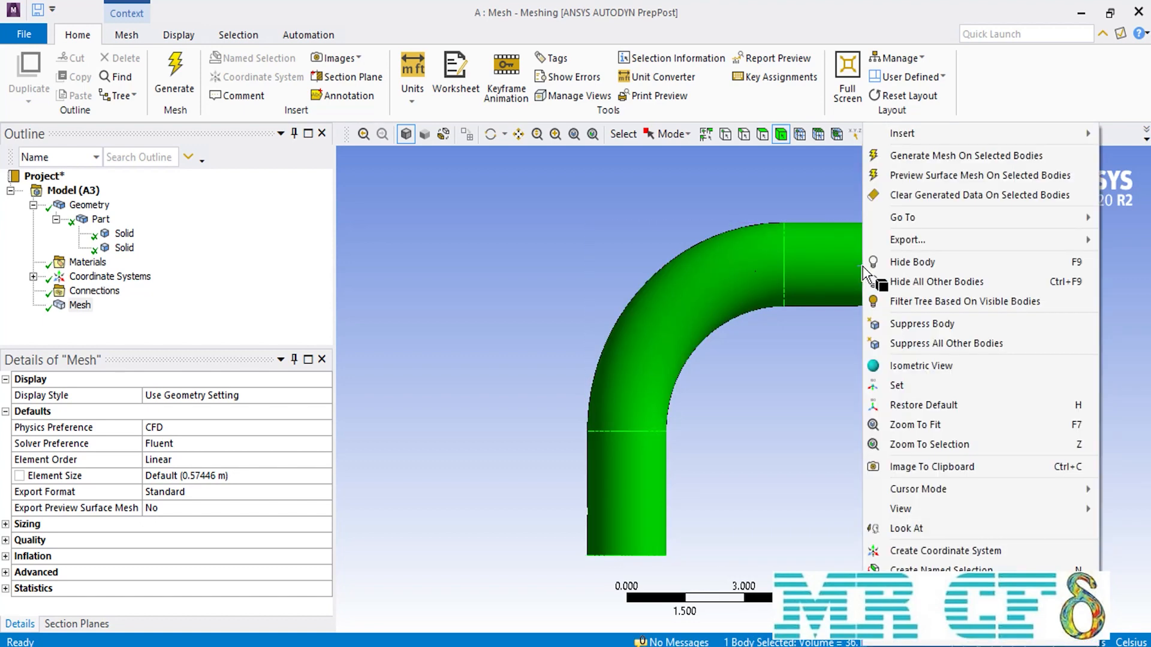
{"action": "left_click", "coordinate": [905, 282]}
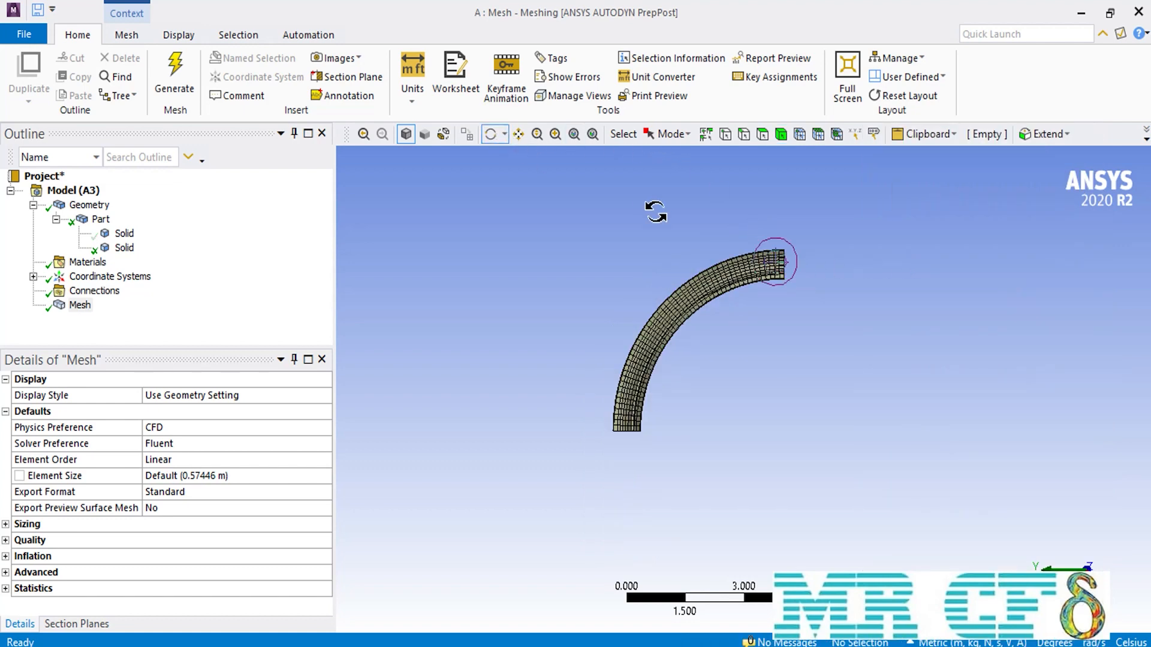
{"action": "scroll", "coordinate": [748, 263], "scroll_direction": "up", "scroll_amount": 5}
{"action": "middle_click_drag", "start_coordinate": [749, 262], "coordinate": [807, 421]}
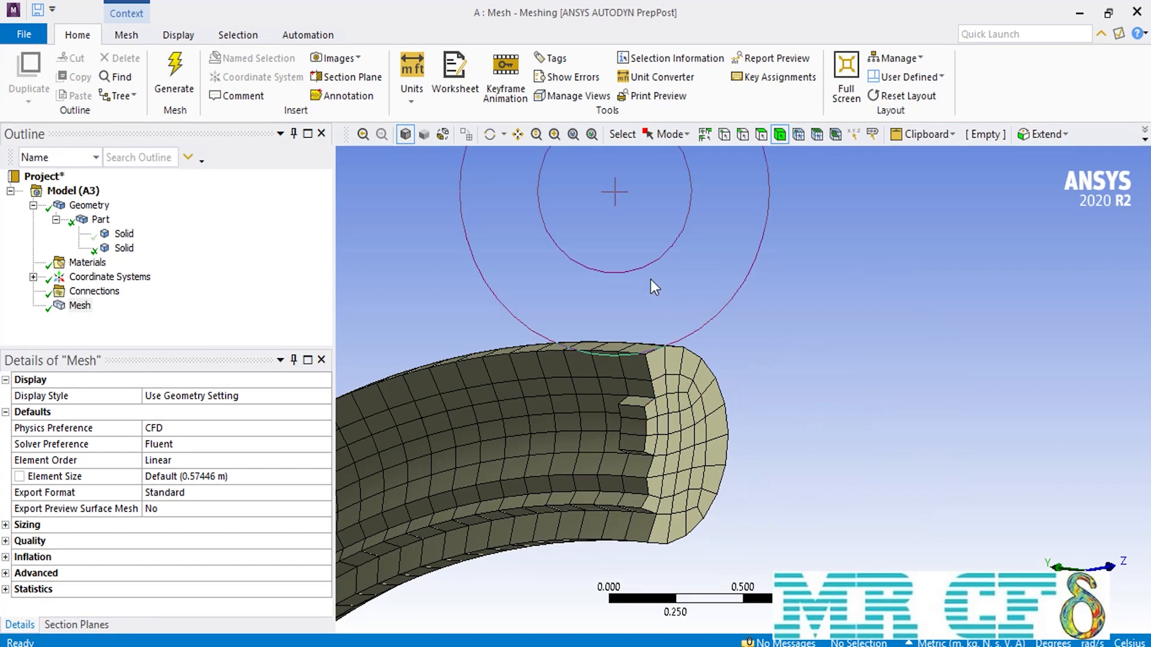
{"action": "left_click", "coordinate": [571, 134]}
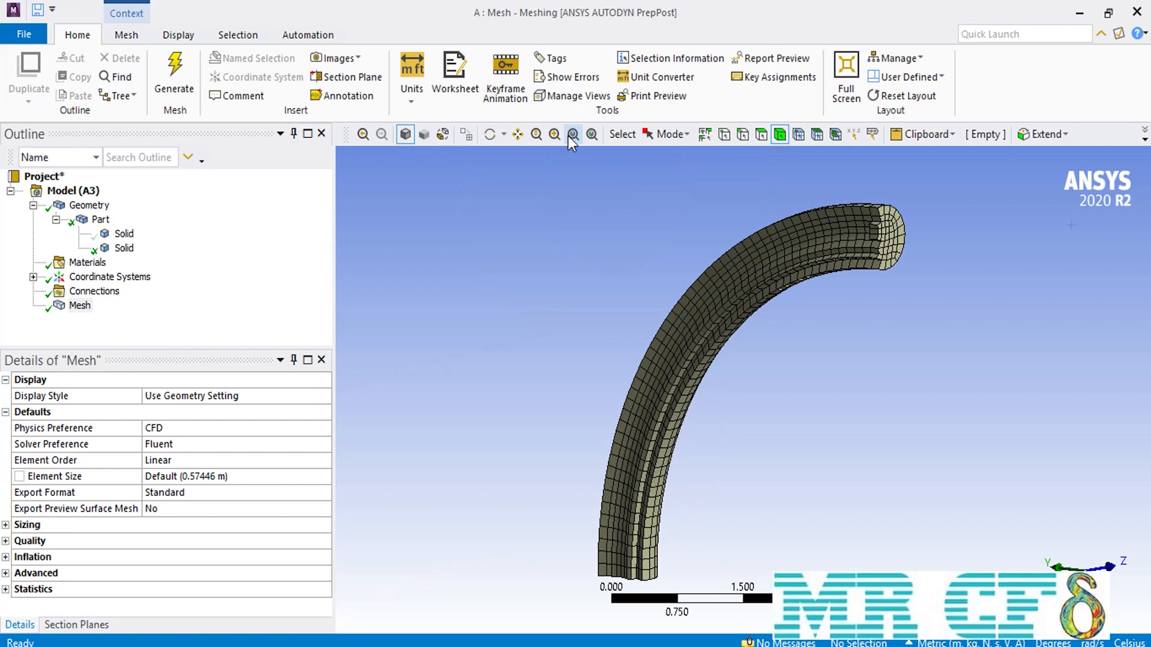
Show all bodies again and insert an Inflation control on the mesh, scoped to the outer fluid pipe body.
{"action": "right_click", "coordinate": [504, 196]}
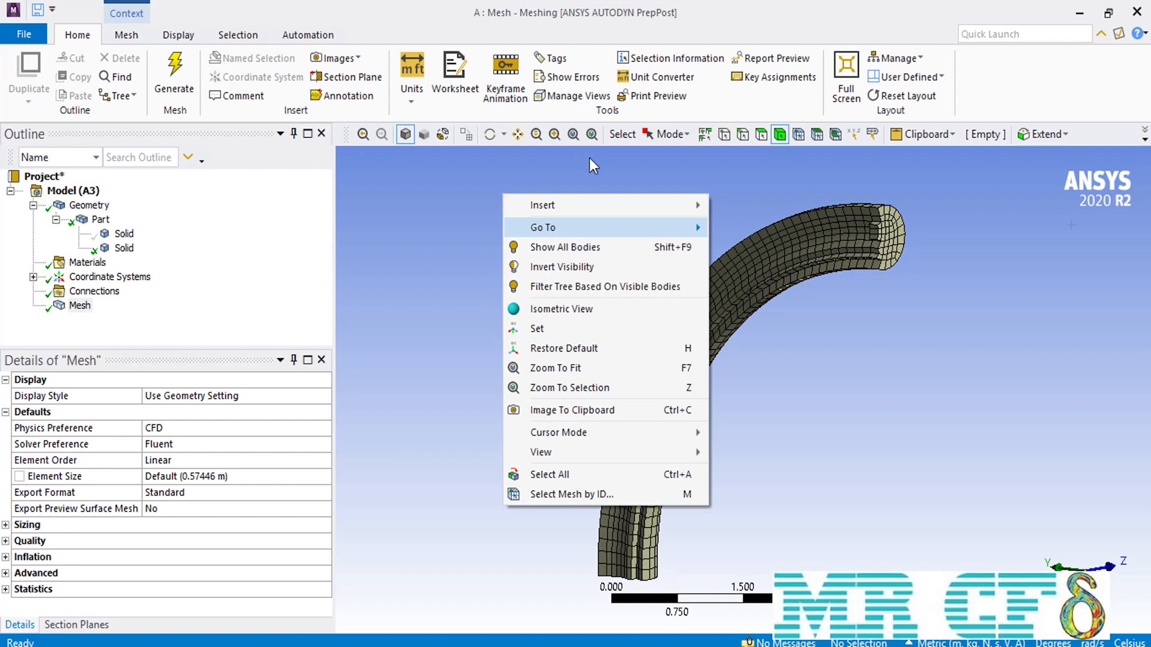
{"action": "left_click", "coordinate": [602, 241]}
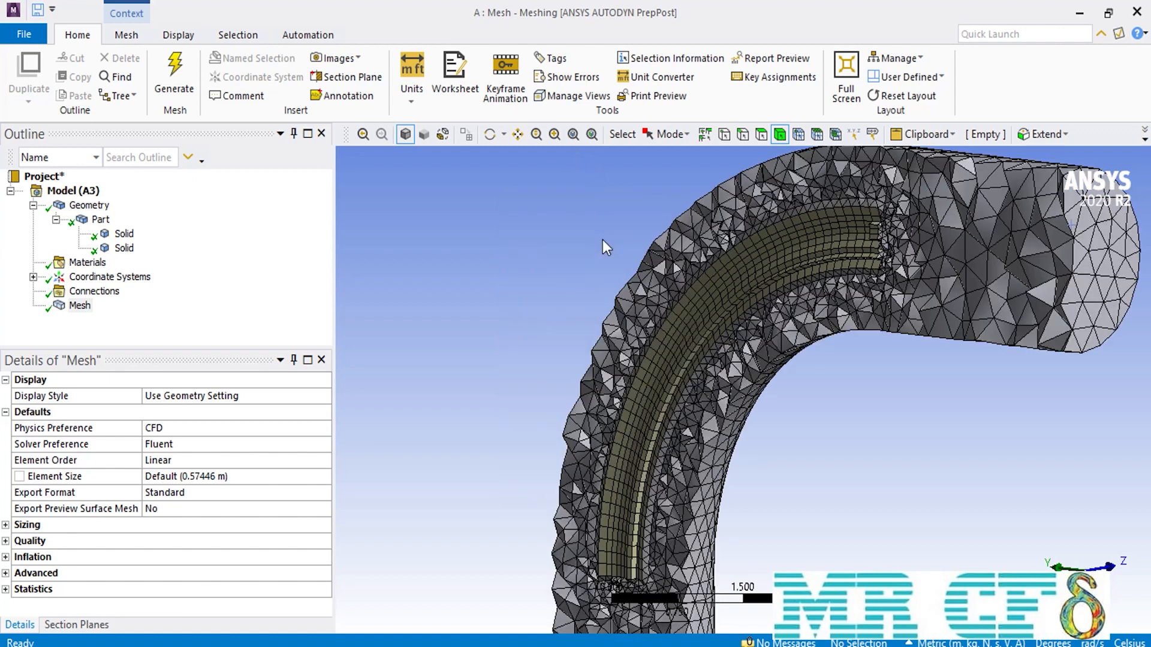
{"action": "right_click", "coordinate": [64, 319]}
{"action": "mouse_move", "coordinate": [102, 321]}
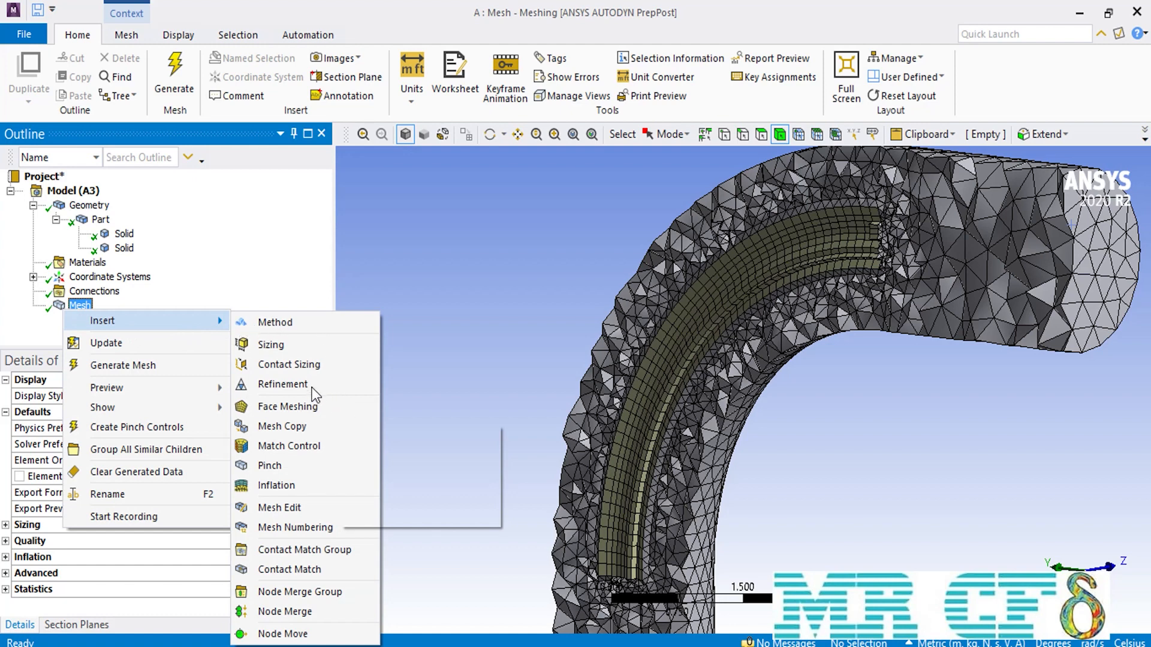
{"action": "left_click", "coordinate": [285, 487]}
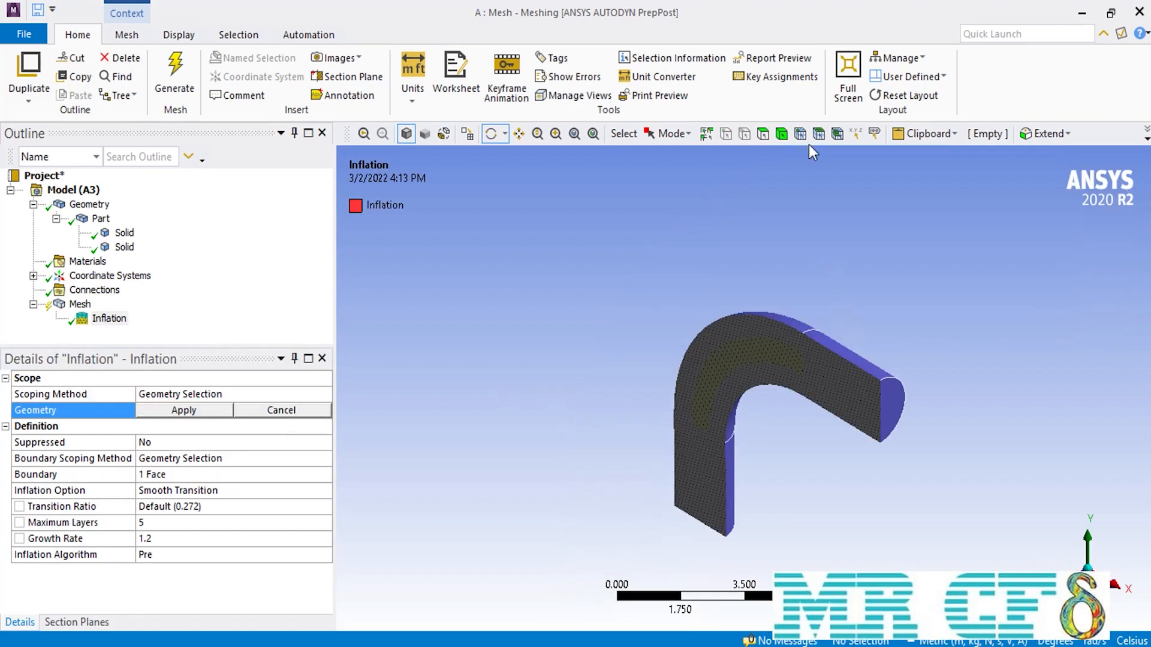
{"action": "left_click", "coordinate": [872, 353]}
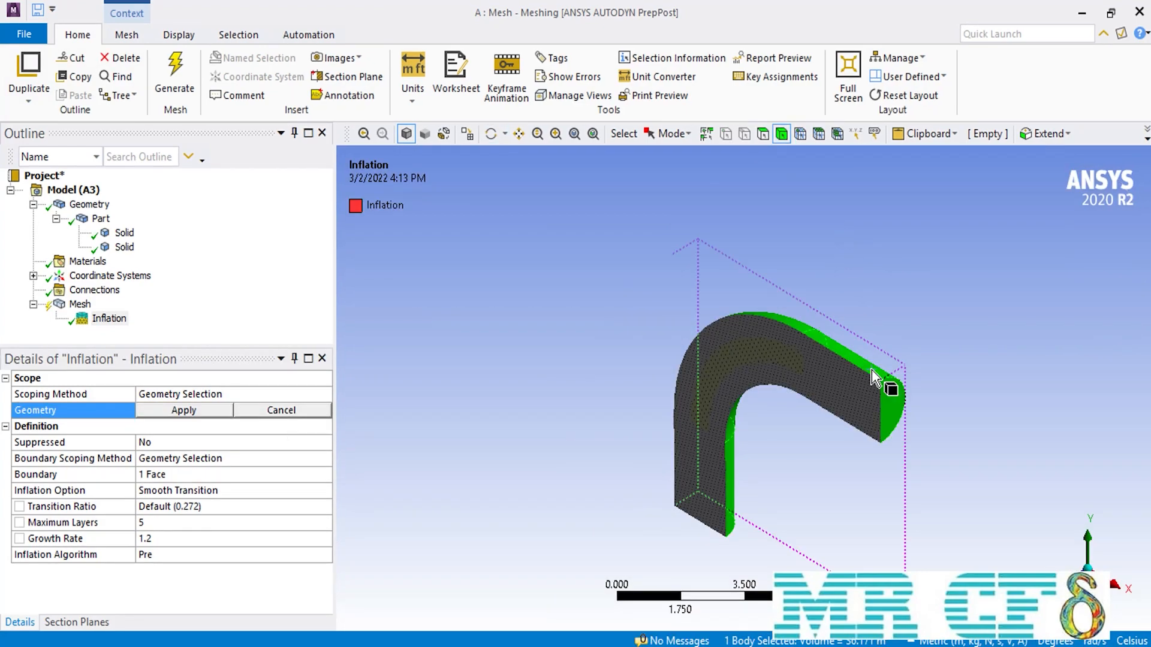
{"action": "left_click", "coordinate": [175, 409]}
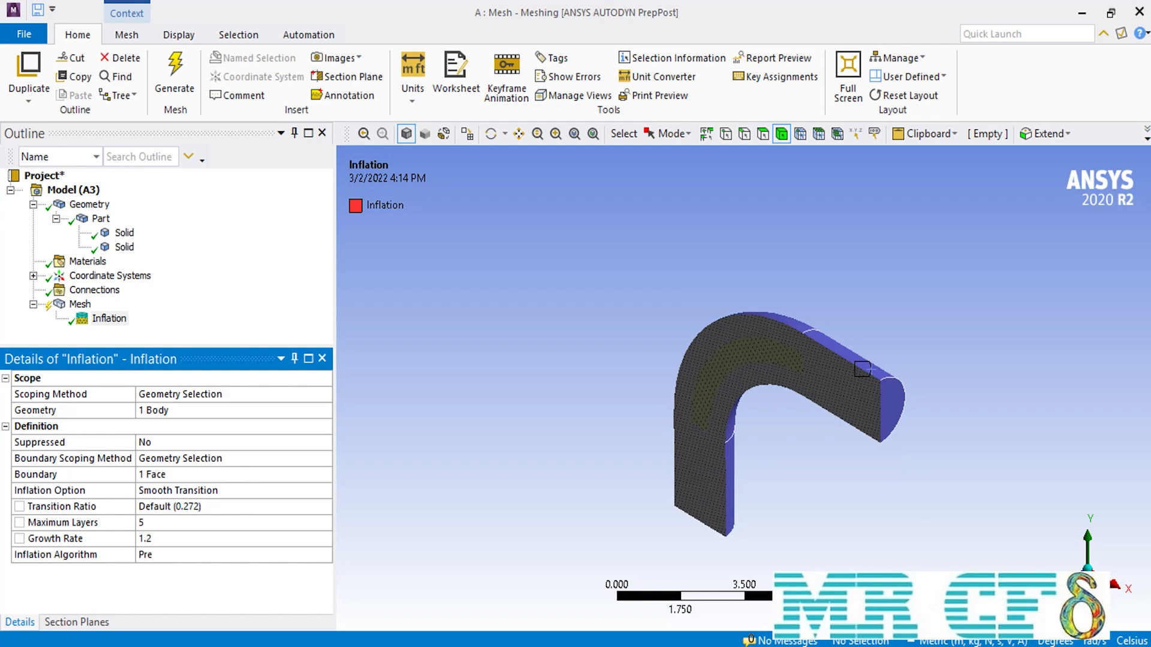
Turn off the section plane and assign the three outer wall faces of the pipe as the inflation boundary.
{"action": "left_click", "coordinate": [69, 624]}
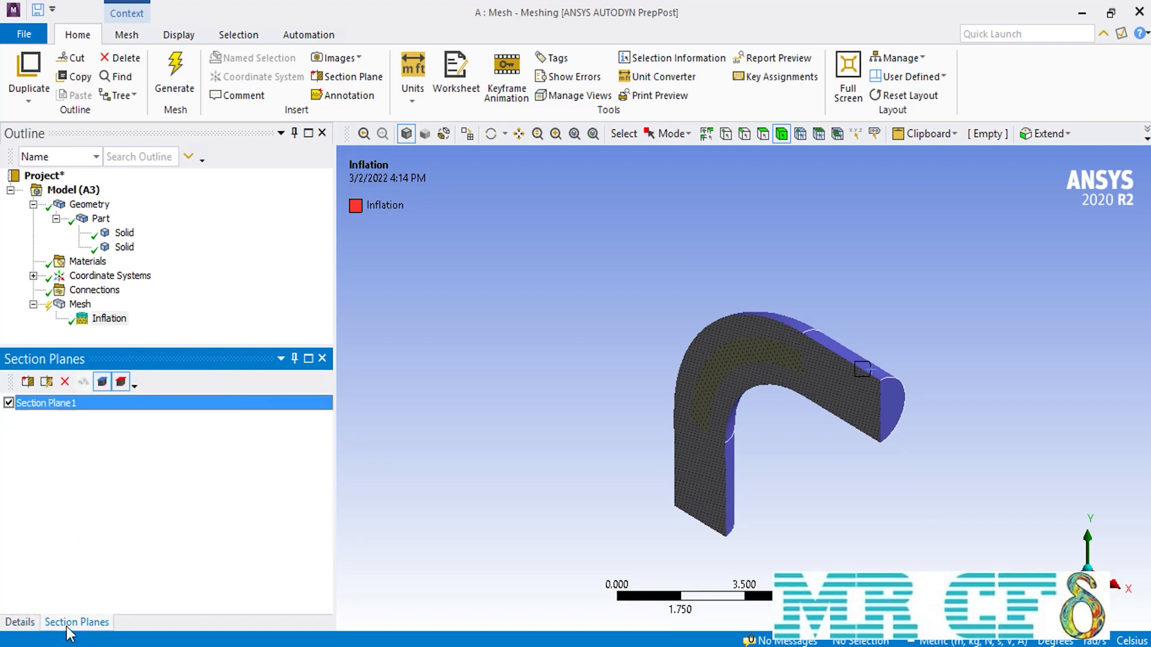
{"action": "left_click", "coordinate": [8, 403]}
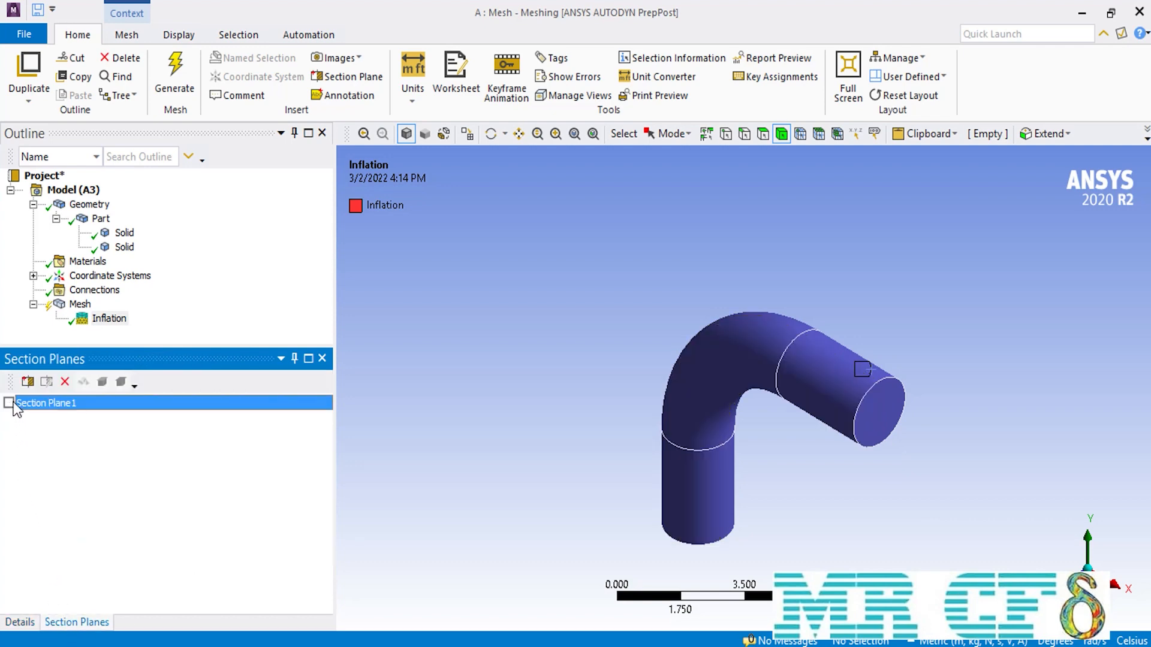
{"action": "left_click", "coordinate": [24, 624]}
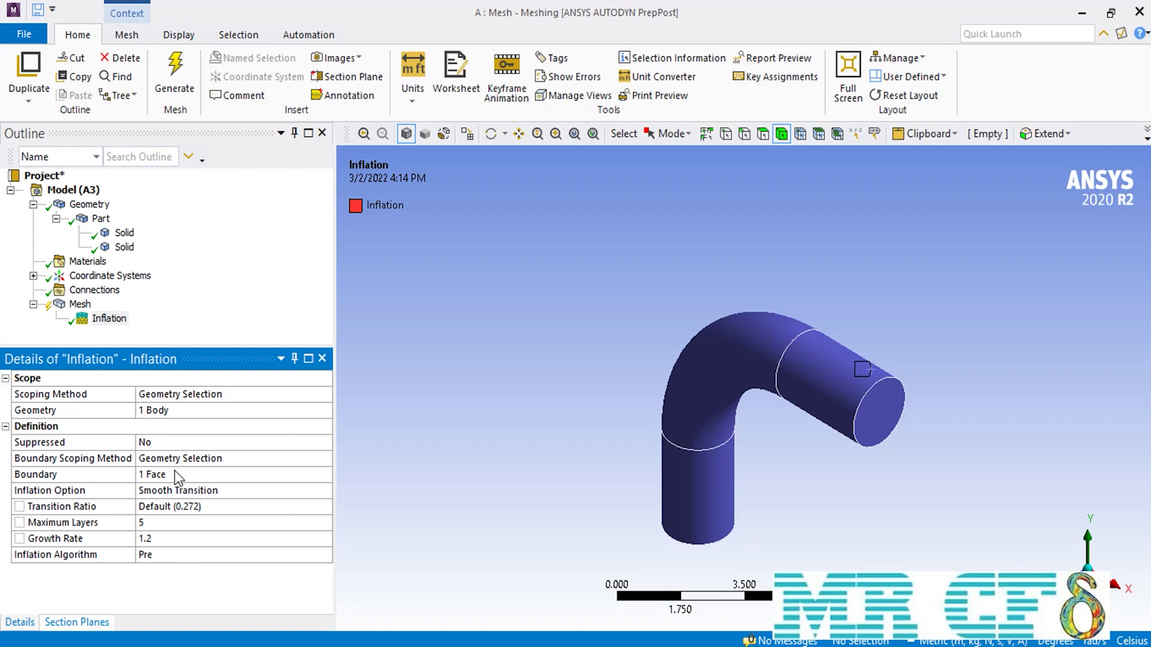
{"action": "left_click", "coordinate": [175, 474]}
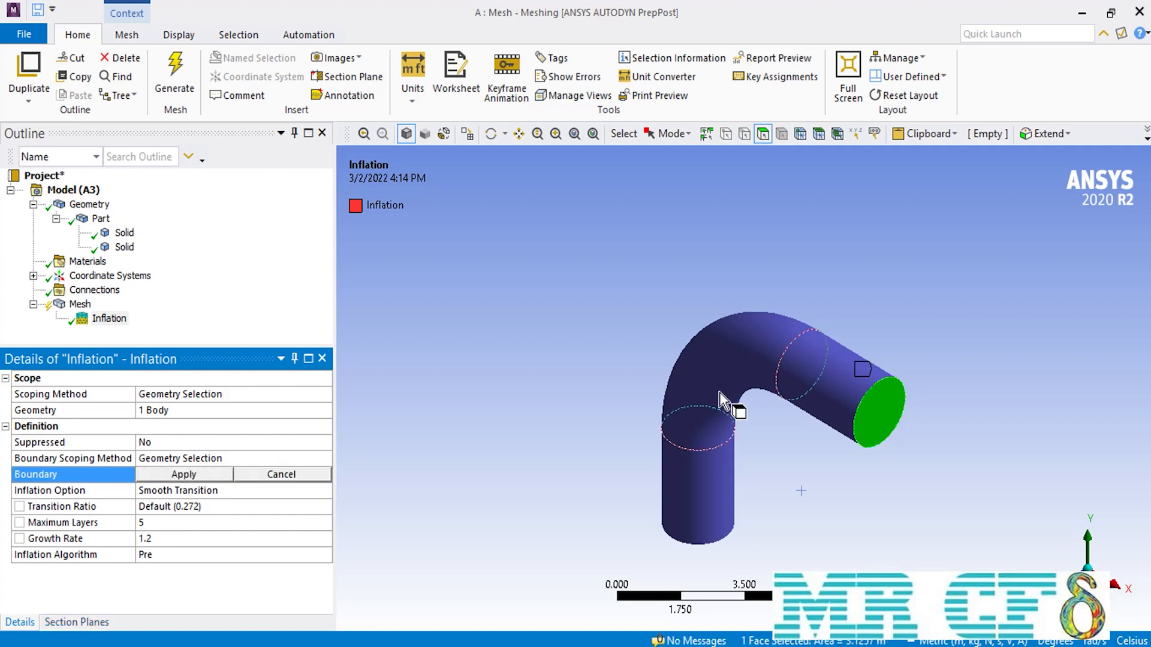
{"action": "left_click", "coordinate": [826, 385]}
{"action": "left_click", "coordinate": [735, 354], "text": "ctrl"}
{"action": "left_click", "coordinate": [702, 472], "text": "ctrl"}
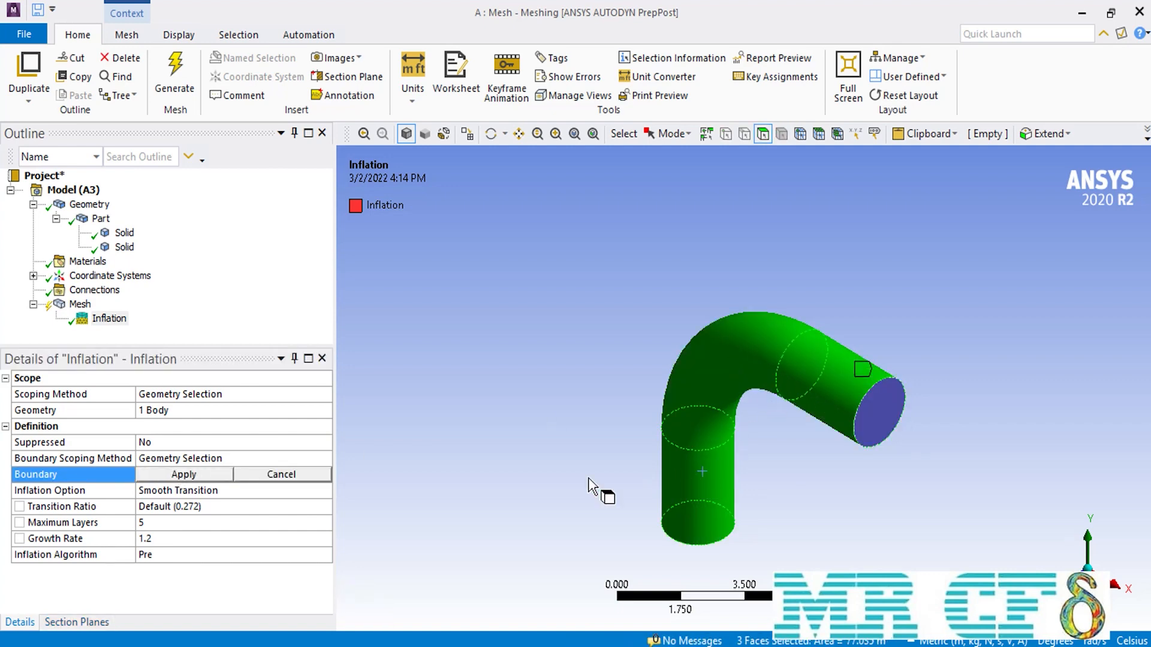
{"action": "left_click", "coordinate": [206, 473]}
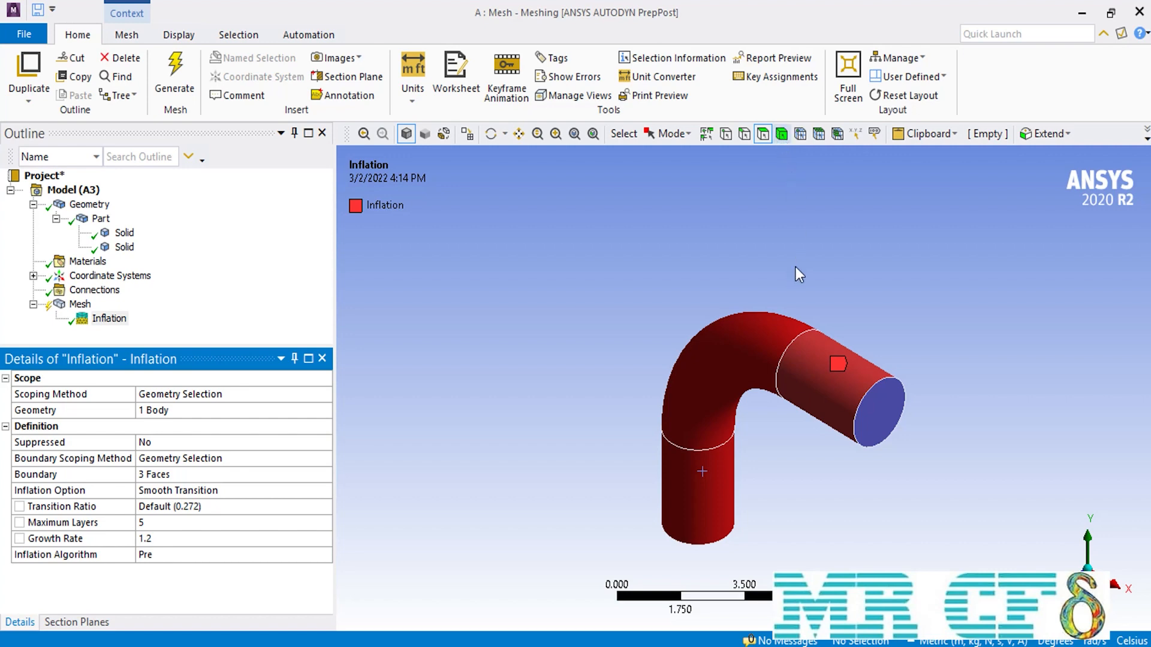
Hide the outer fluid body and add the inner curved body's side face and both end faces to the inflation boundary.
{"action": "key", "text": "ctrl+b"}
{"action": "left_click", "coordinate": [782, 327]}
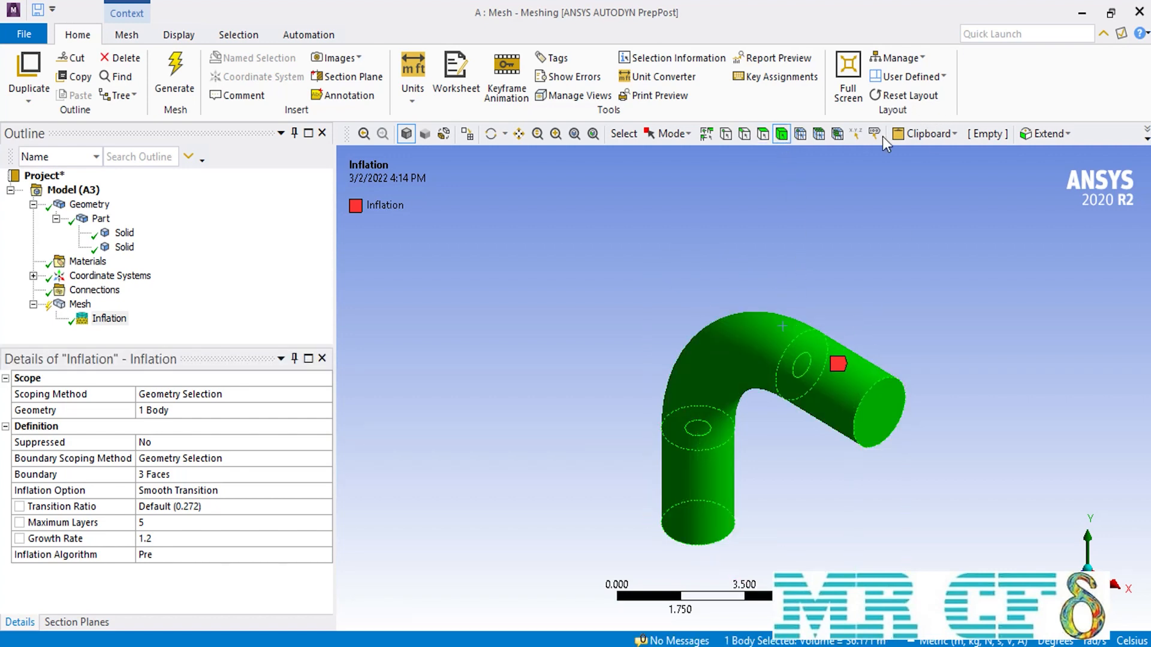
{"action": "key", "text": "F9"}
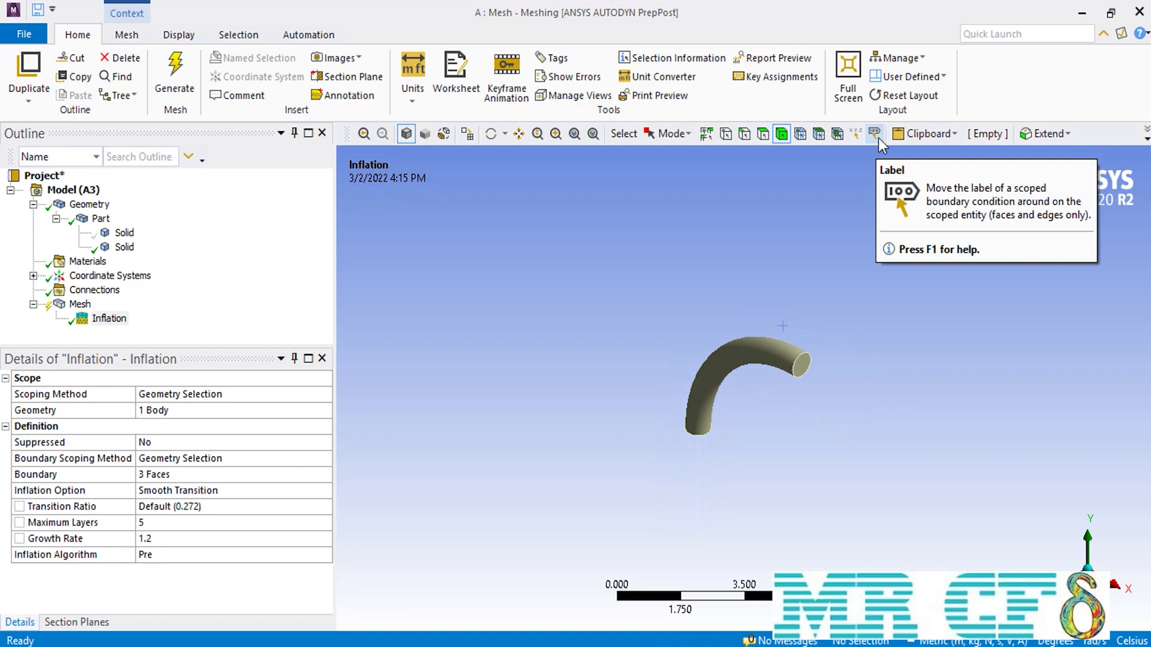
{"action": "left_click", "coordinate": [767, 135]}
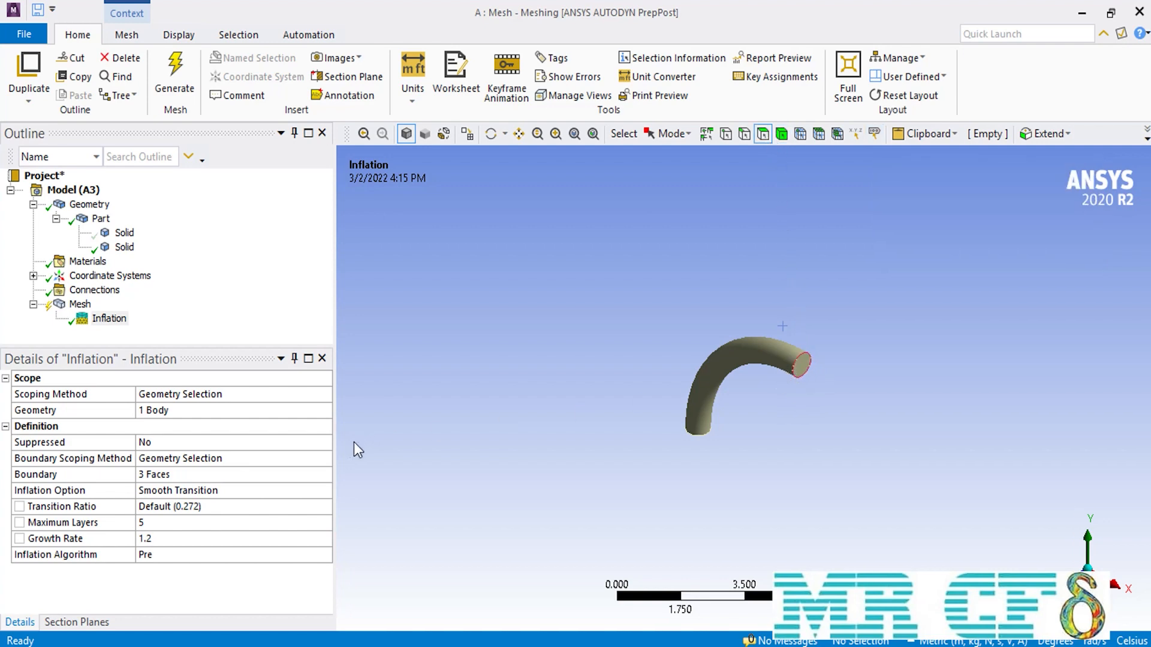
{"action": "left_click", "coordinate": [313, 473]}
{"action": "key", "text": "ctrl+a"}
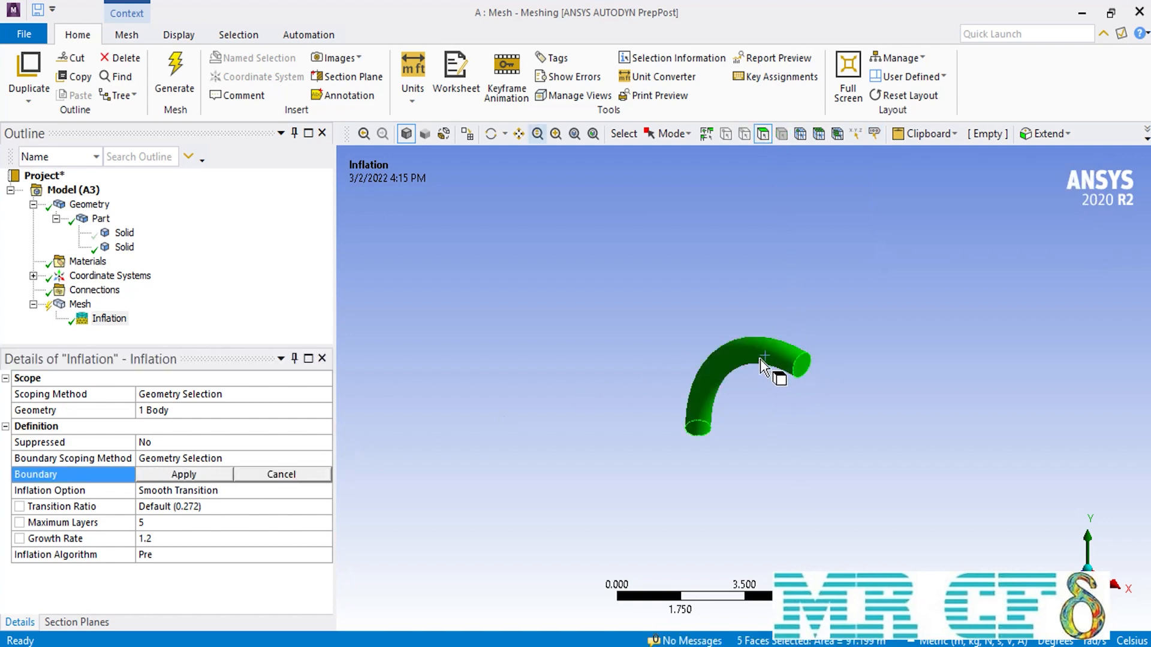
{"action": "left_click", "coordinate": [492, 134]}
{"action": "left_click_drag", "start_coordinate": [713, 390], "coordinate": [708, 386]}
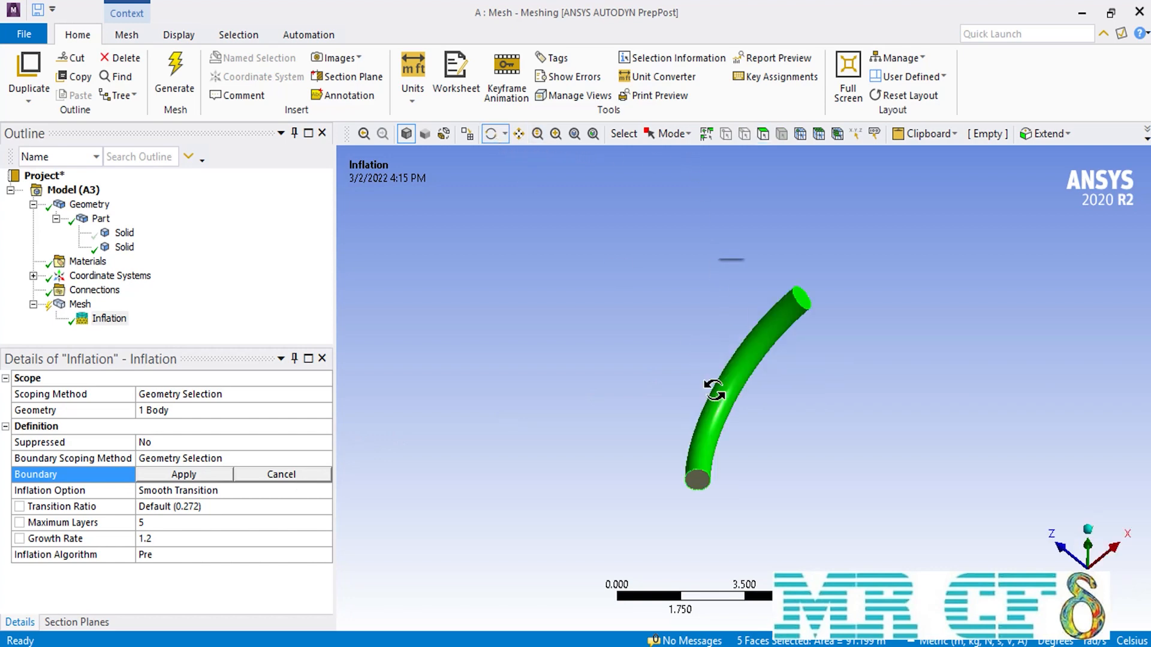
{"action": "left_click", "coordinate": [762, 134]}
{"action": "left_click", "coordinate": [700, 478], "text": "ctrl"}
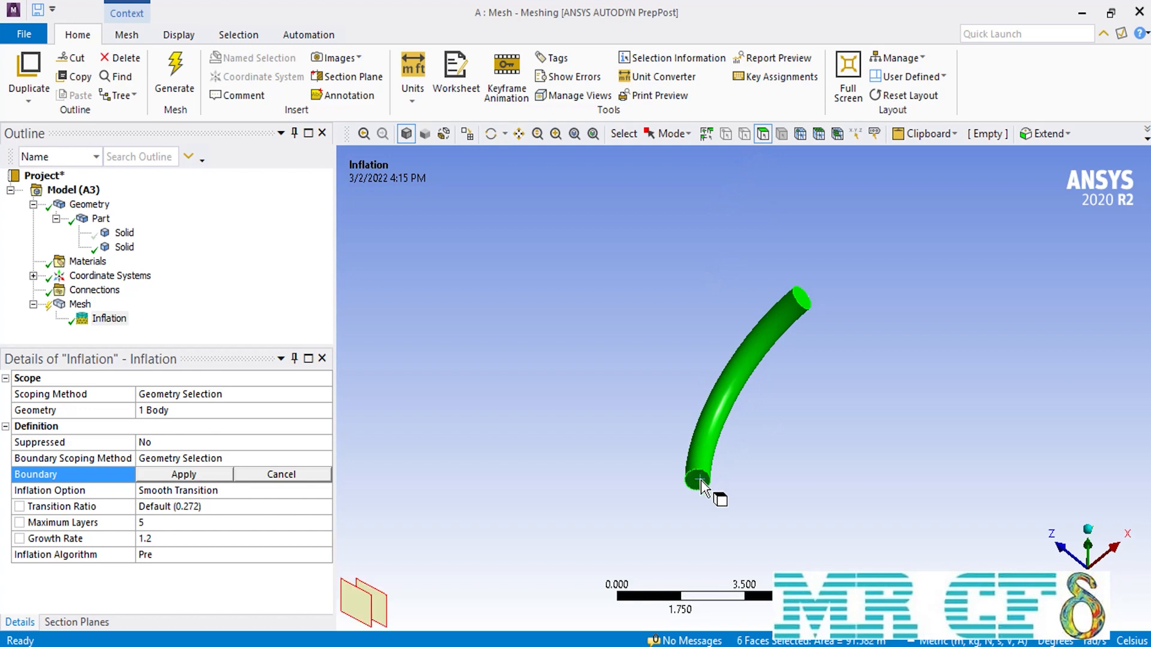
{"action": "left_click", "coordinate": [230, 474]}
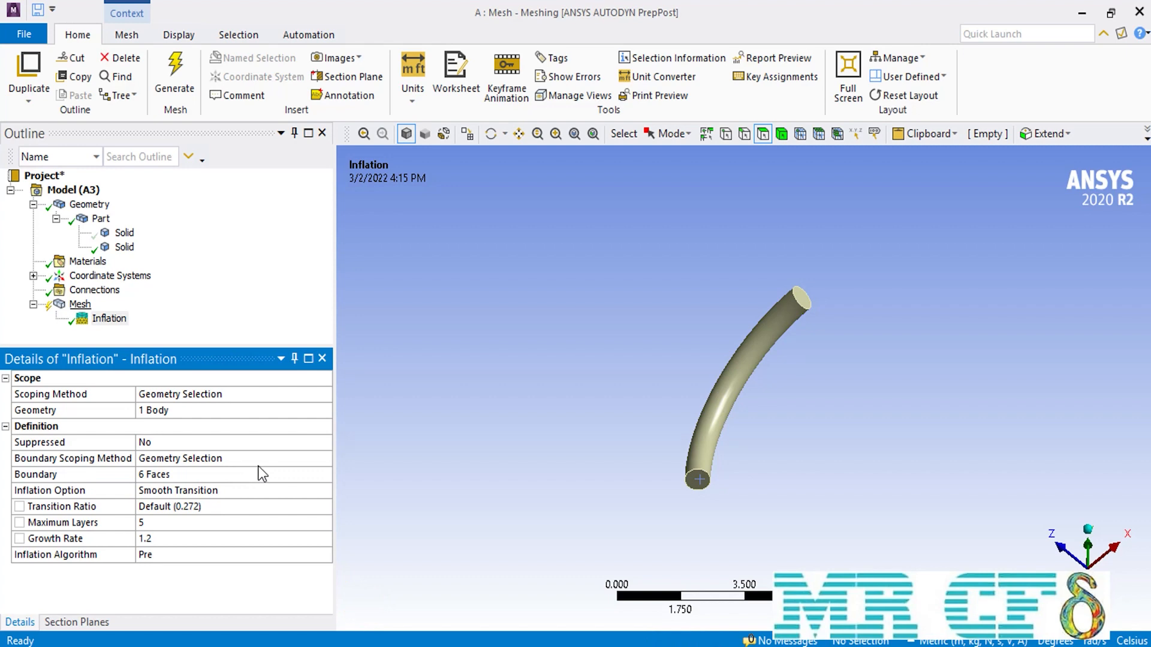
Generate the mesh with the inflation control and show all bodies in the isometric view.
{"action": "right_click", "coordinate": [83, 304]}
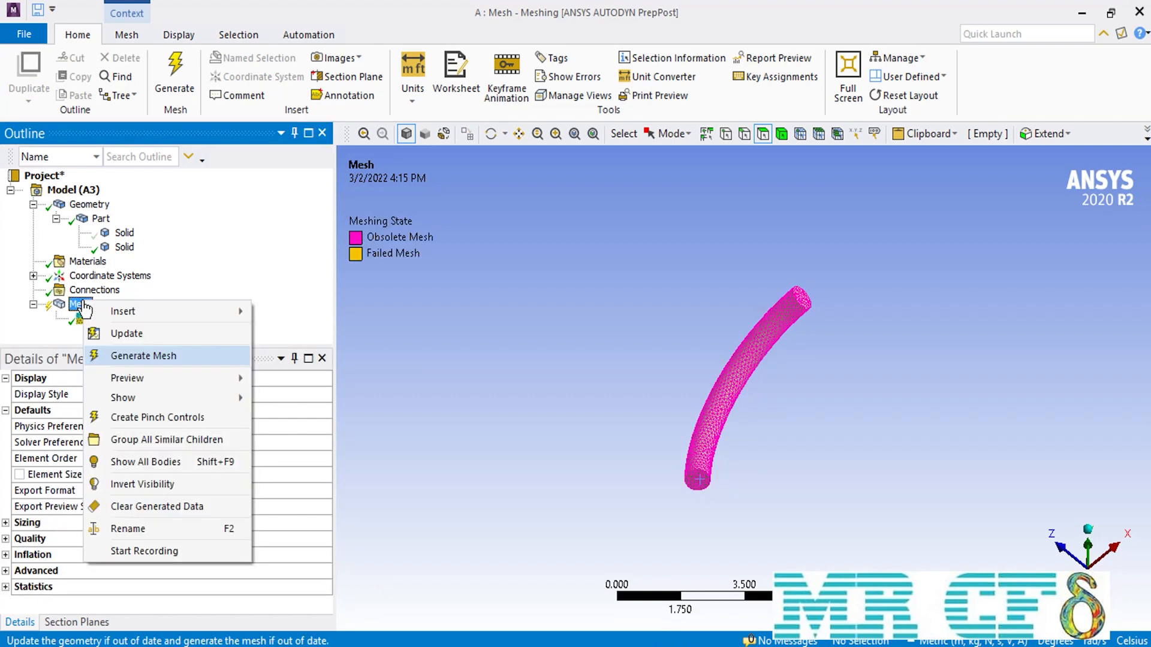
{"action": "left_click", "coordinate": [144, 356]}
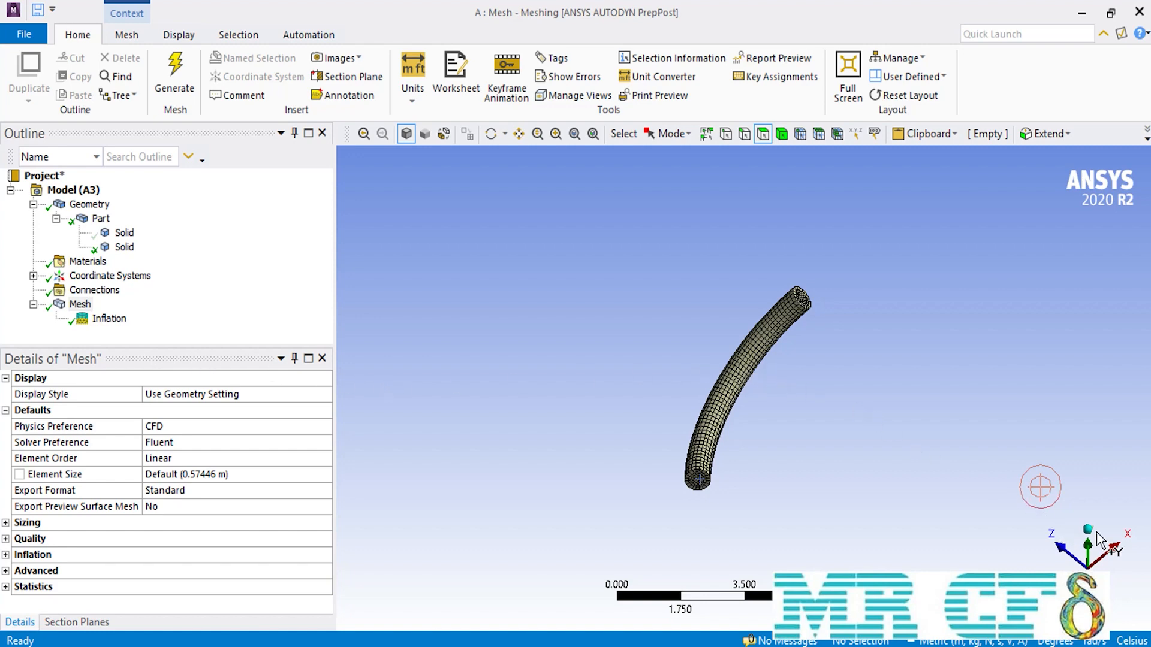
{"action": "left_click", "coordinate": [1059, 545]}
{"action": "right_click", "coordinate": [559, 356]}
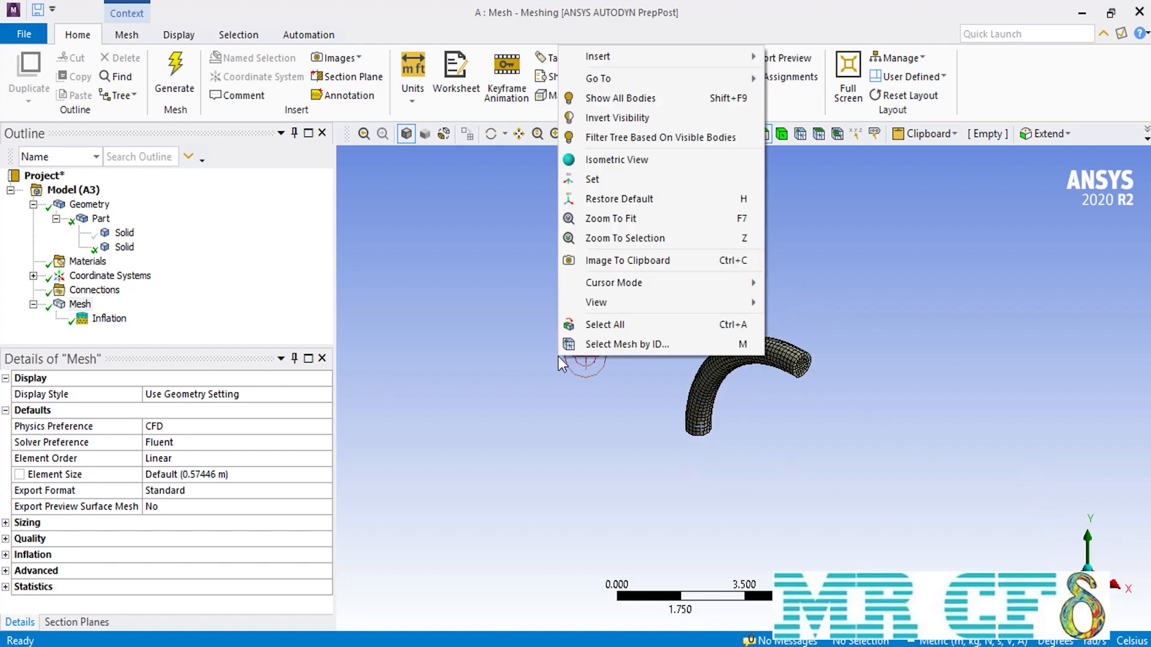
{"action": "left_click", "coordinate": [609, 101]}
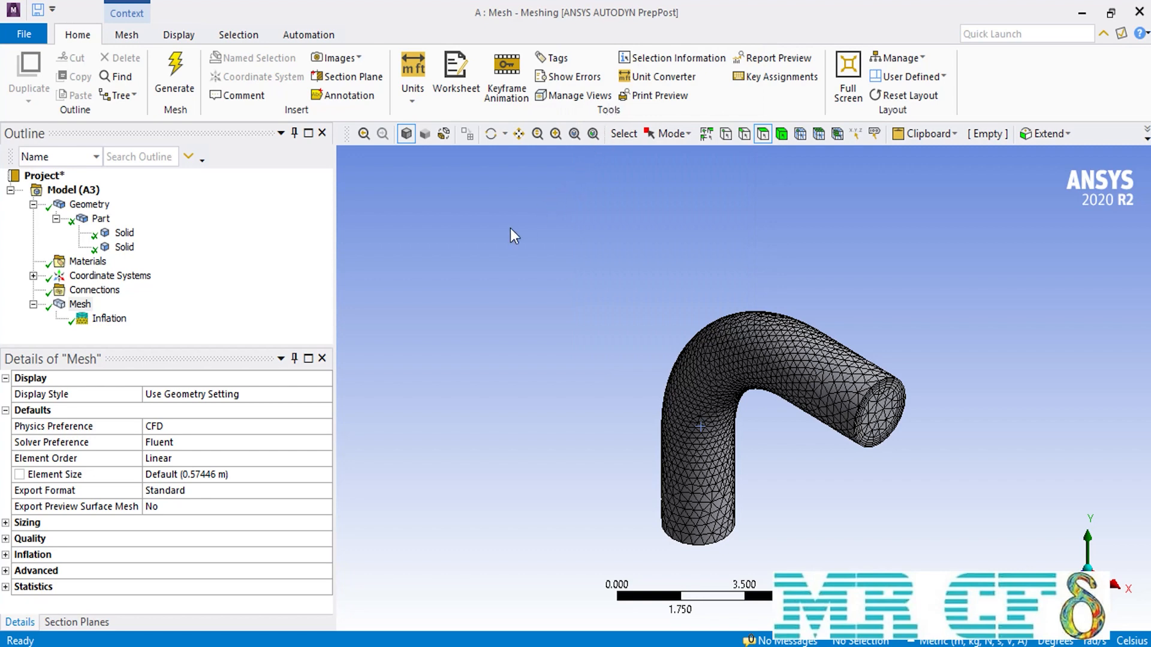
Turn the section plane back on and examine the inflation layers around the end of the inner solid from the front.
{"action": "left_click", "coordinate": [77, 621]}
{"action": "left_click", "coordinate": [9, 403]}
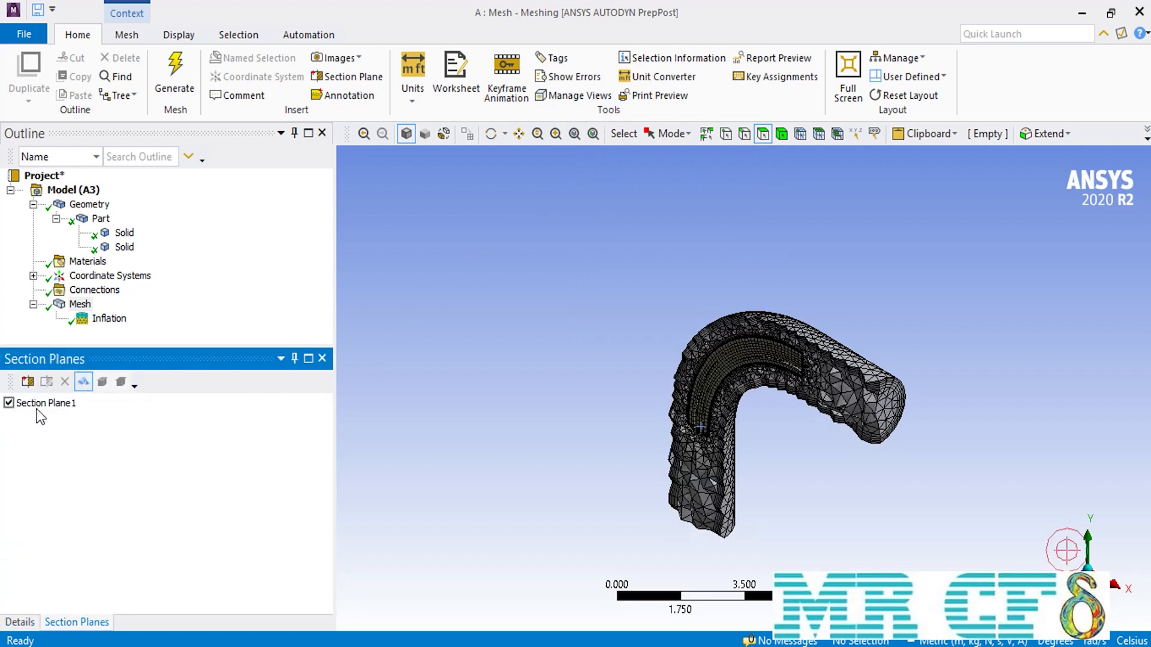
{"action": "left_click", "coordinate": [1070, 582]}
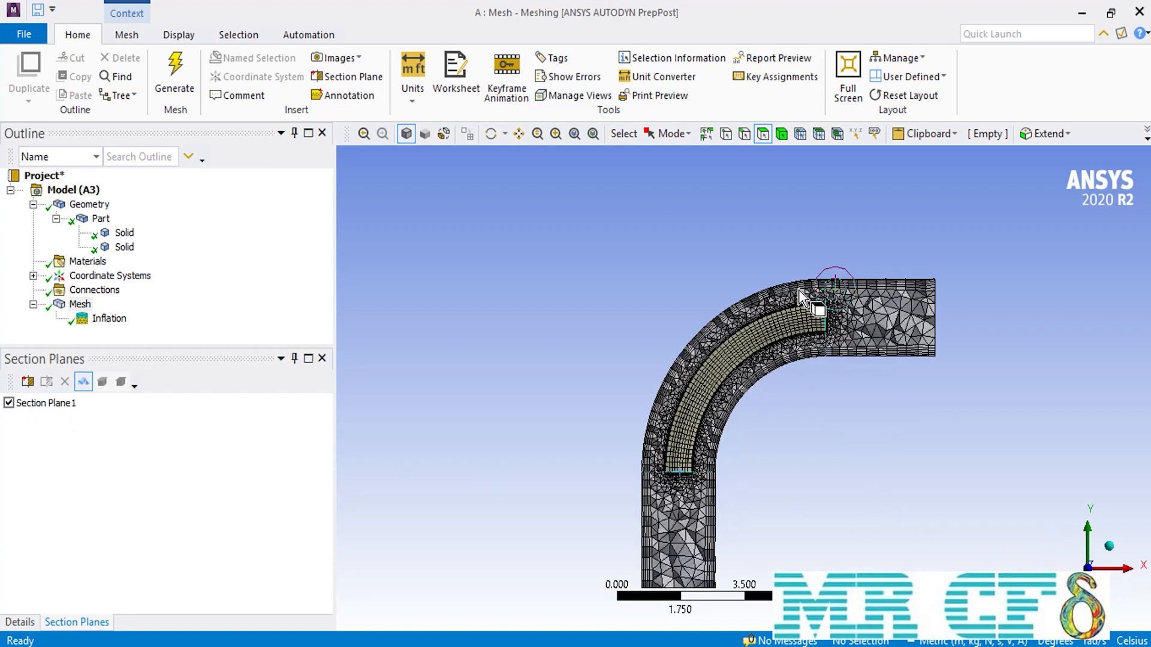
{"action": "scroll", "coordinate": [837, 323], "scroll_direction": "up", "scroll_amount": 5}
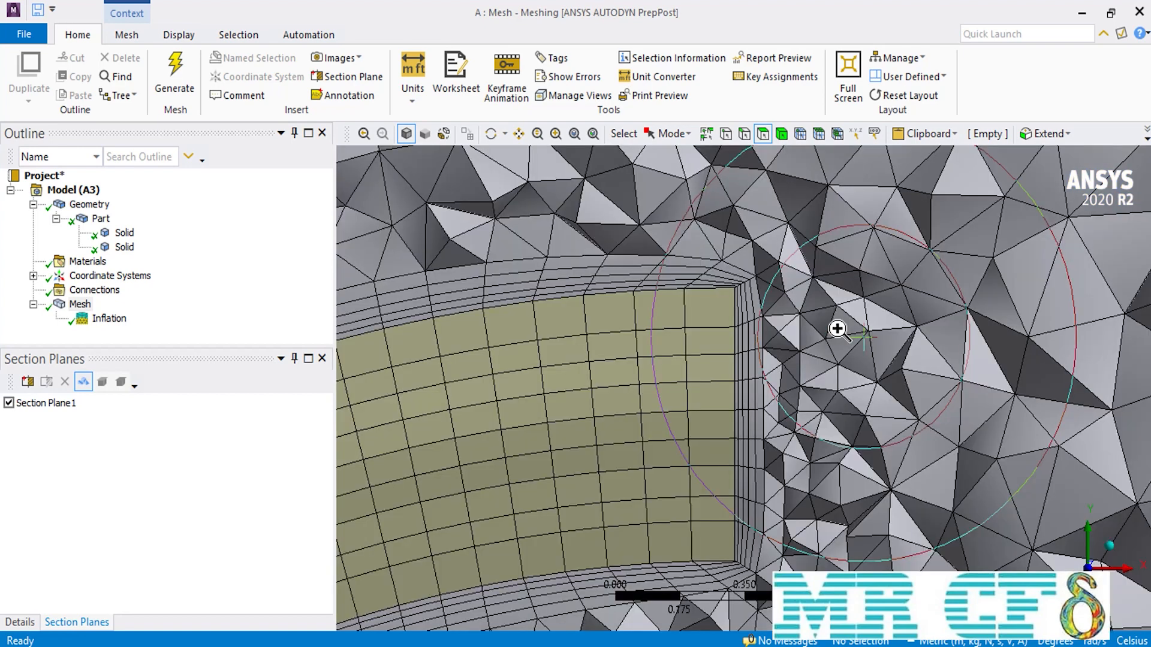